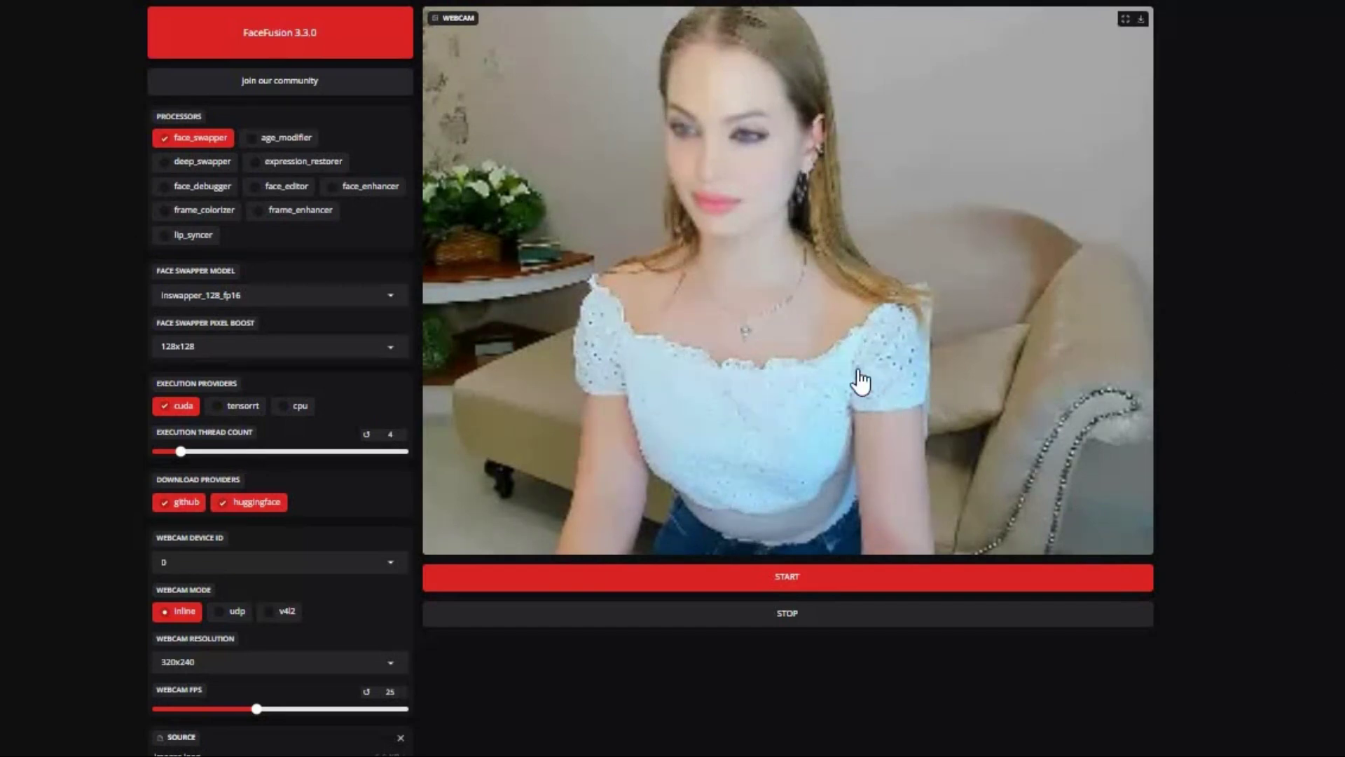
Check the face swapper model list, keeping inswapper_128_fp16 selected
click(230, 295)
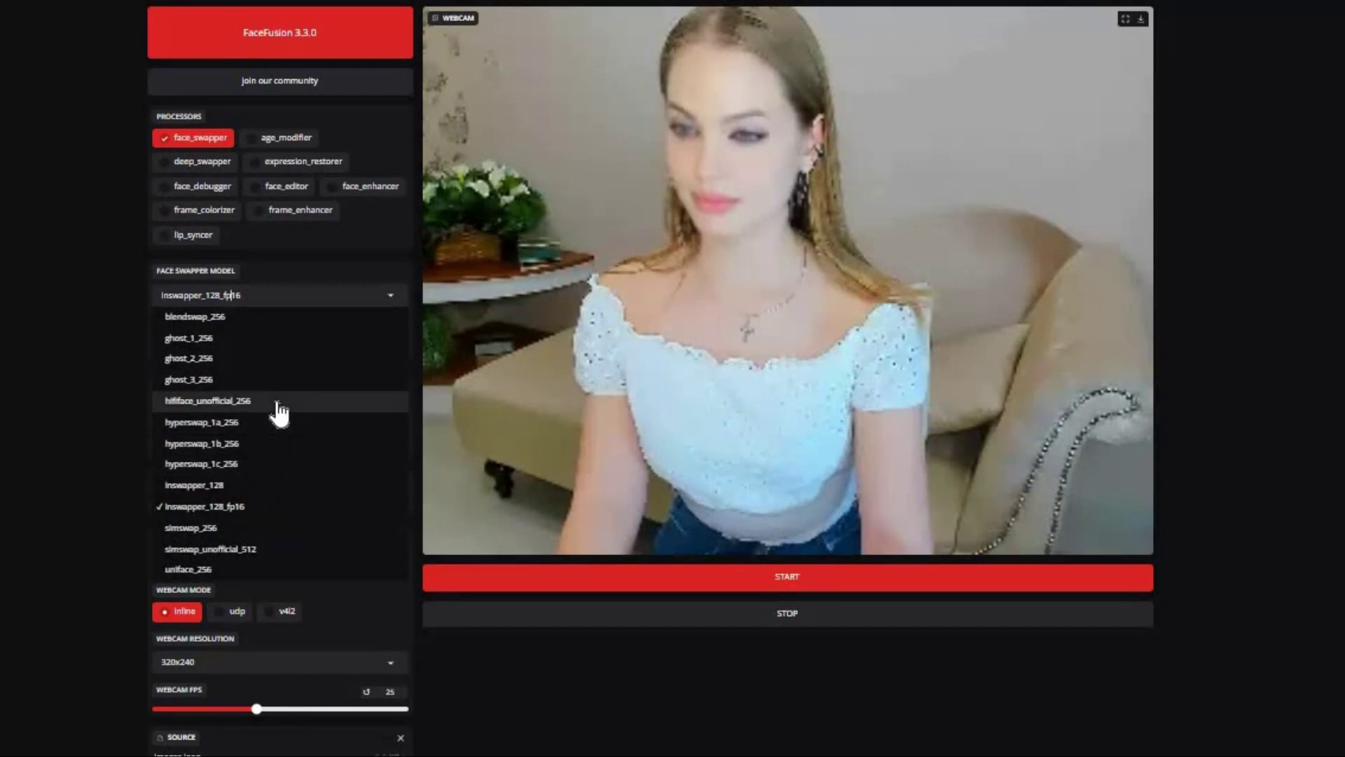
click(110, 369)
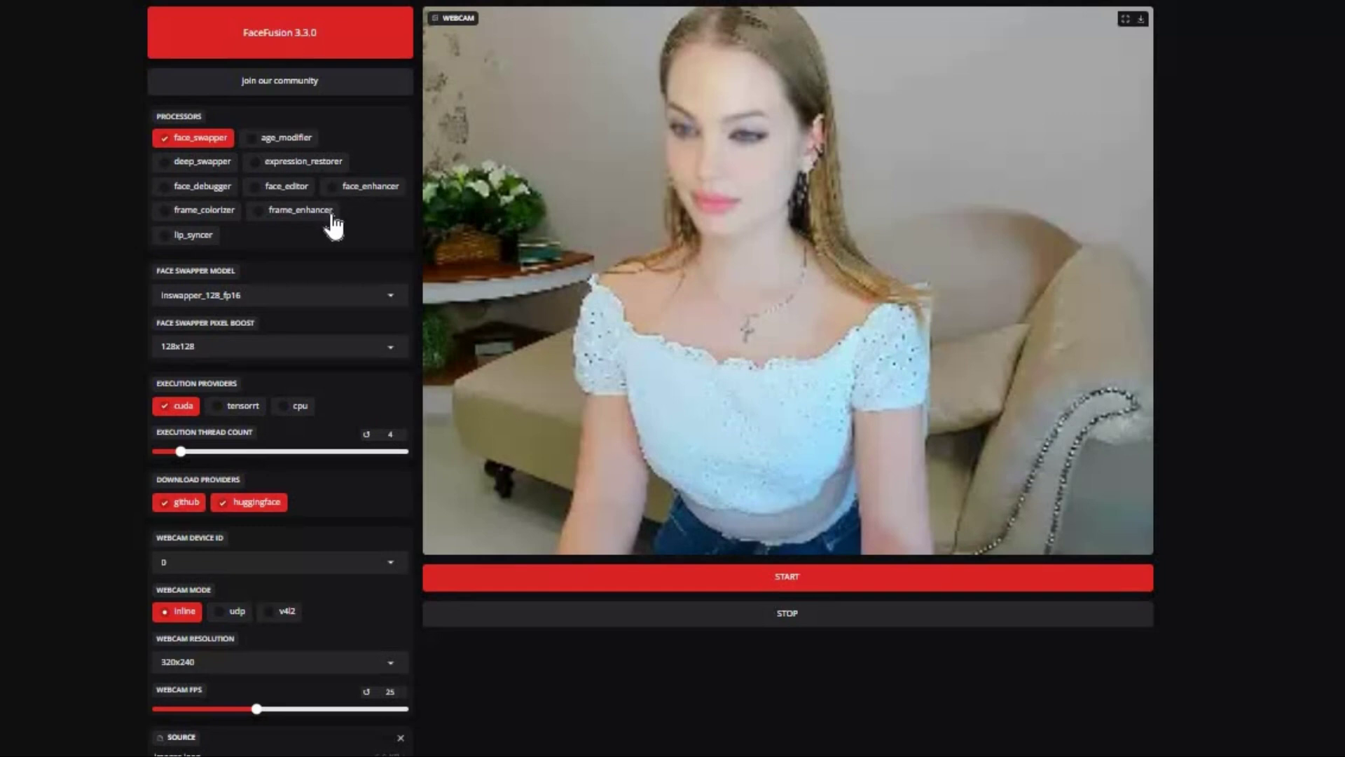
scroll(349, 479, down, 6)
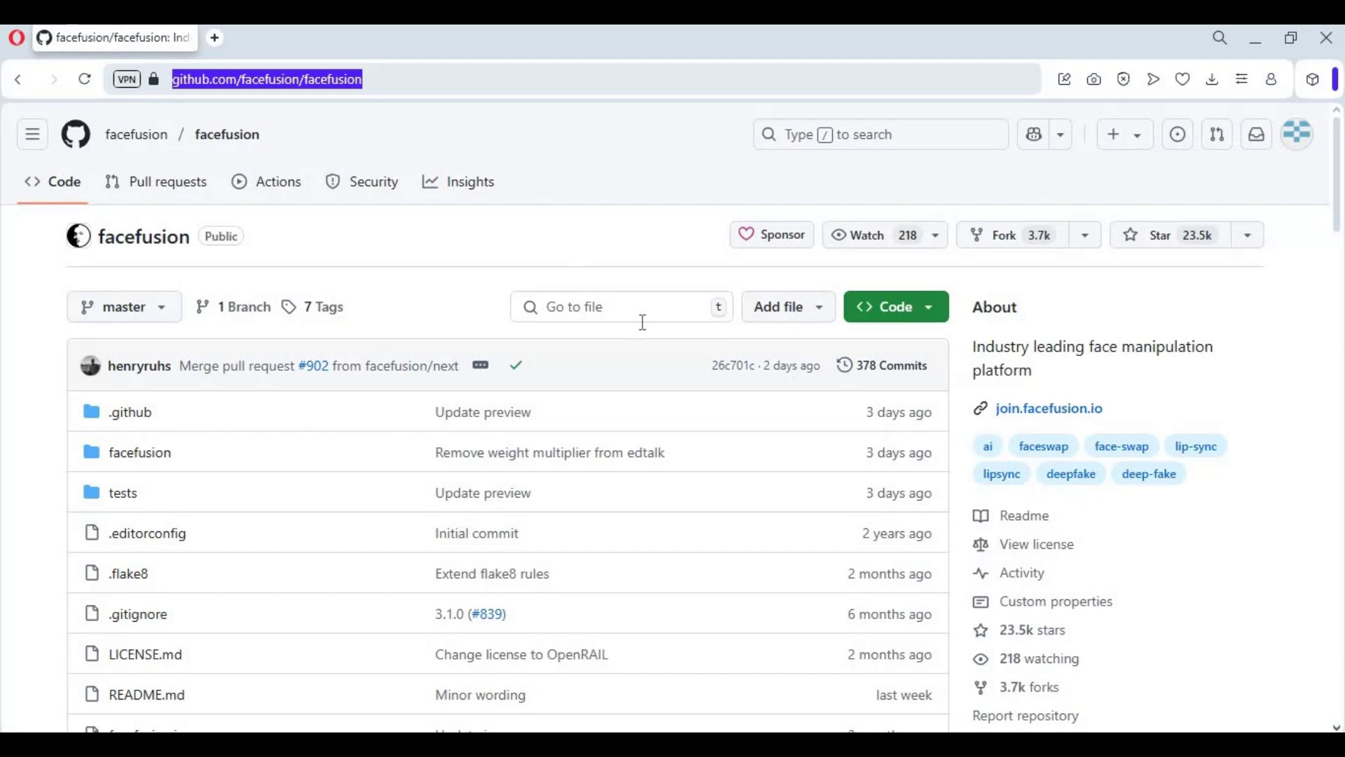
Scroll the facefusion README and download the repository as facefusion-master.zip into D:\cam
scroll(643, 324, down, 8)
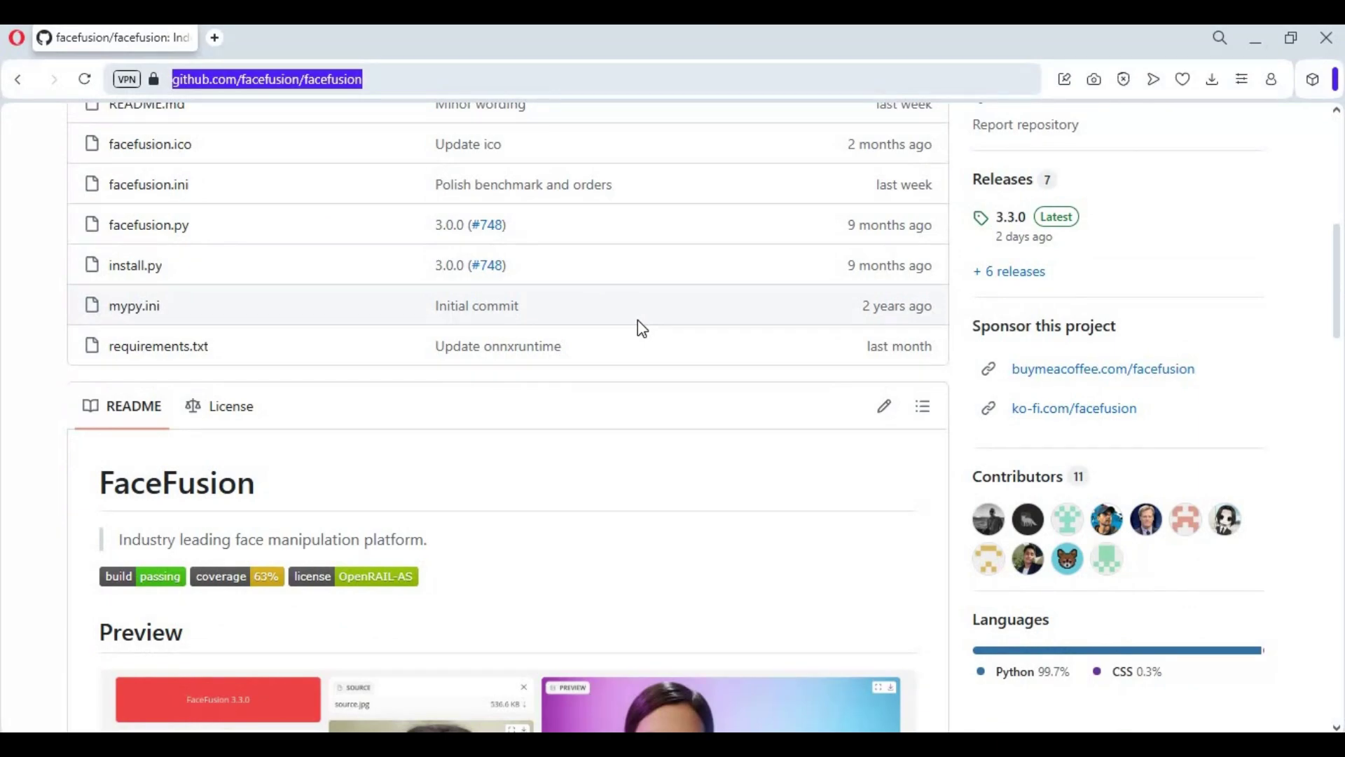
scroll(640, 323, down, 5)
scroll(637, 325, down, 18)
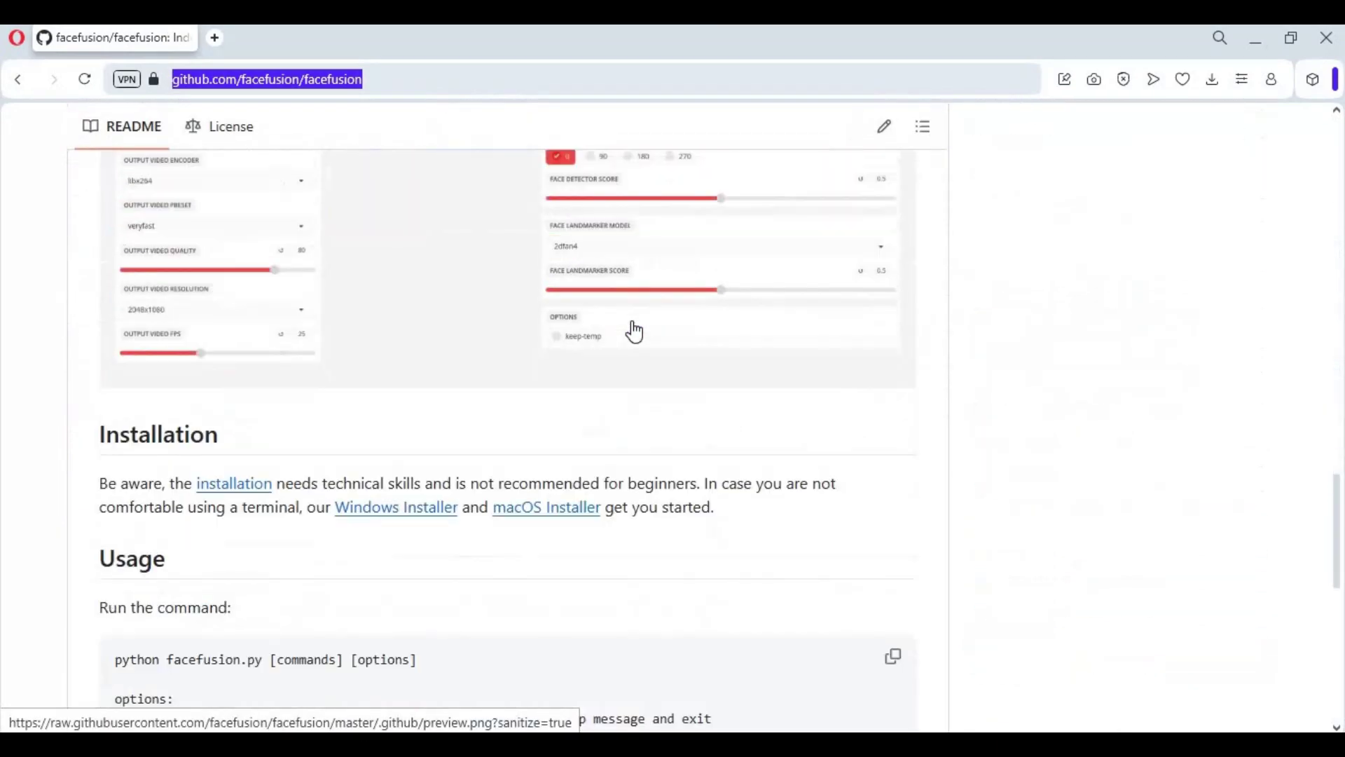
scroll(658, 242, up, 20)
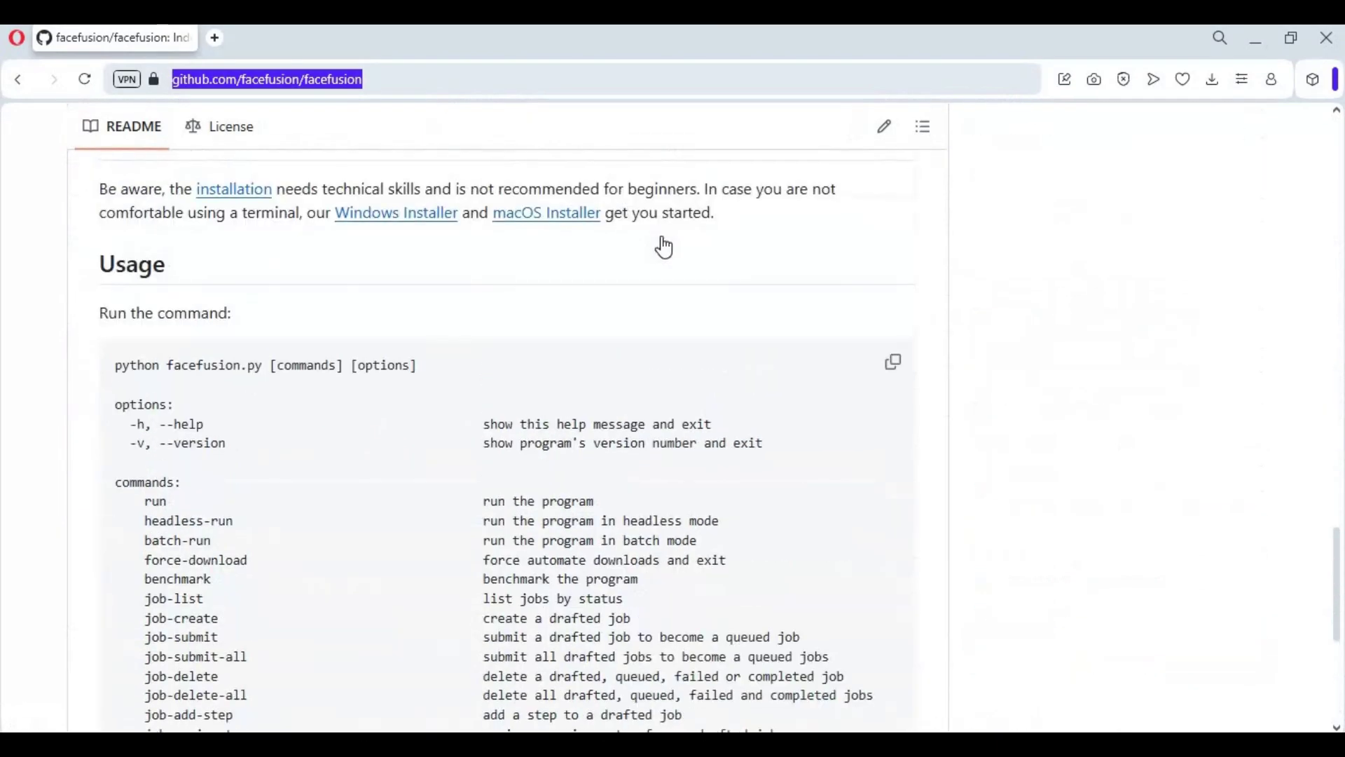
scroll(664, 250, up, 4)
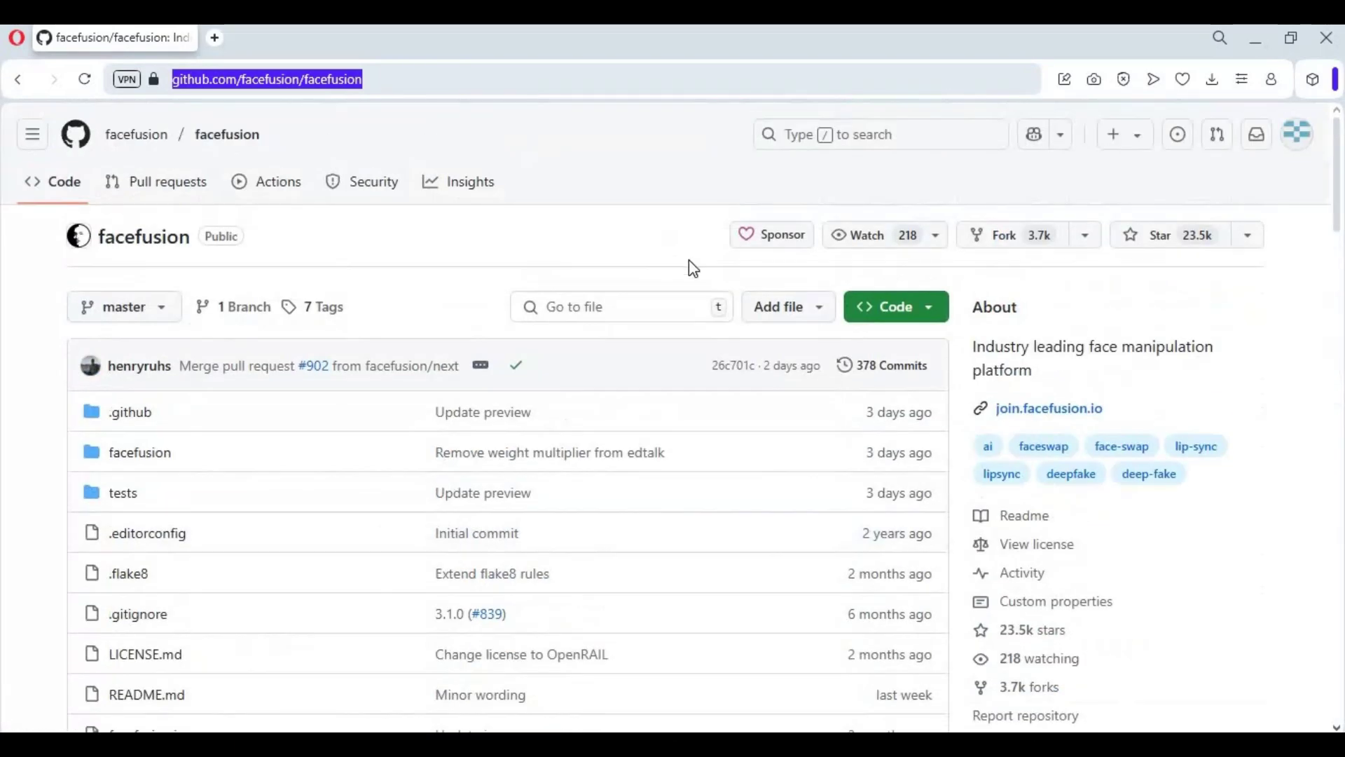
click(923, 316)
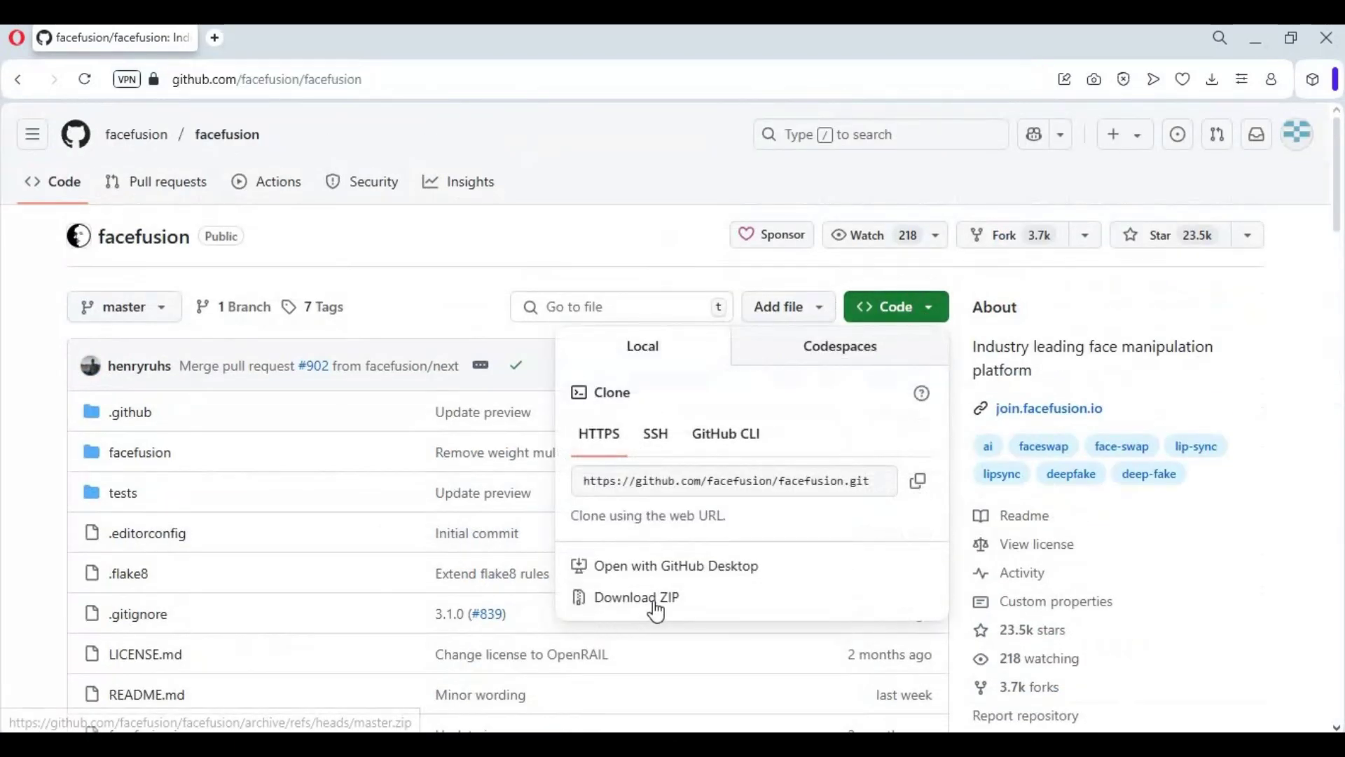
click(741, 606)
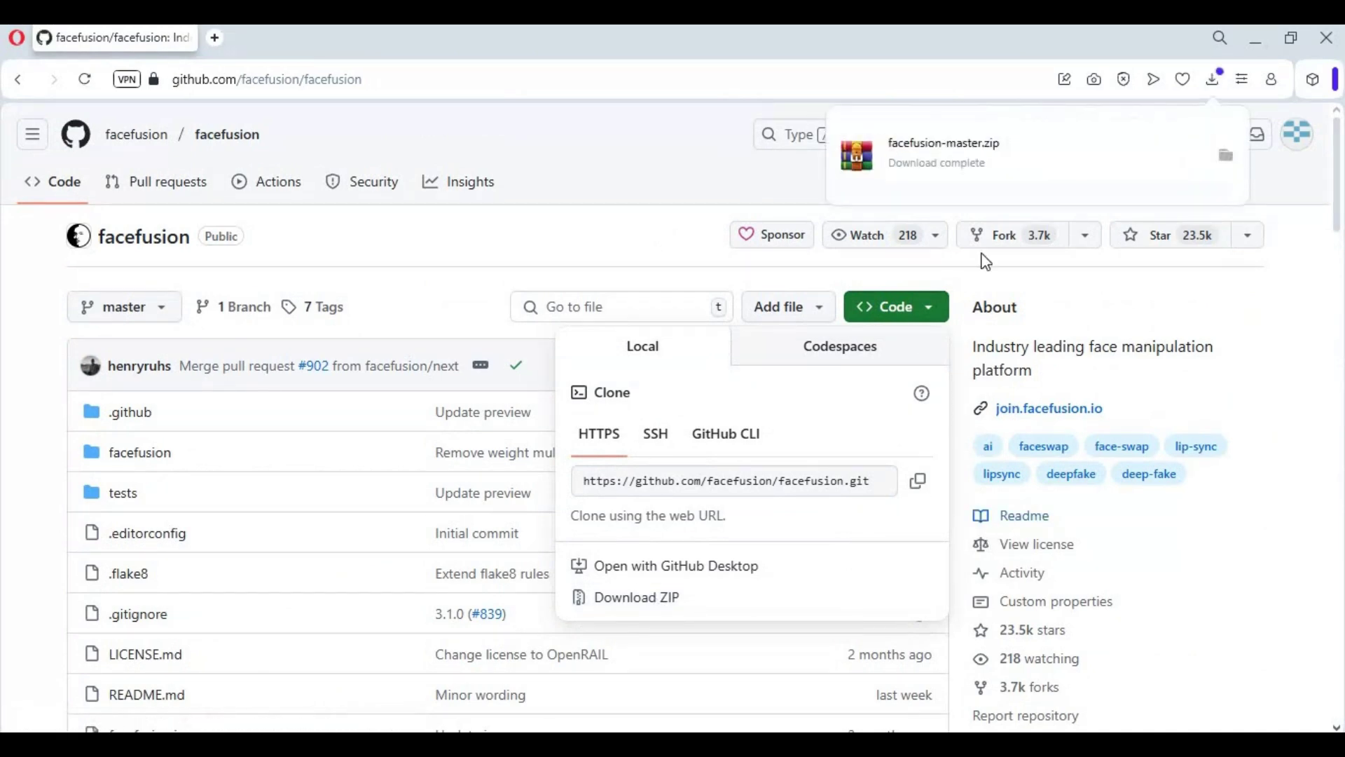
click(1226, 155)
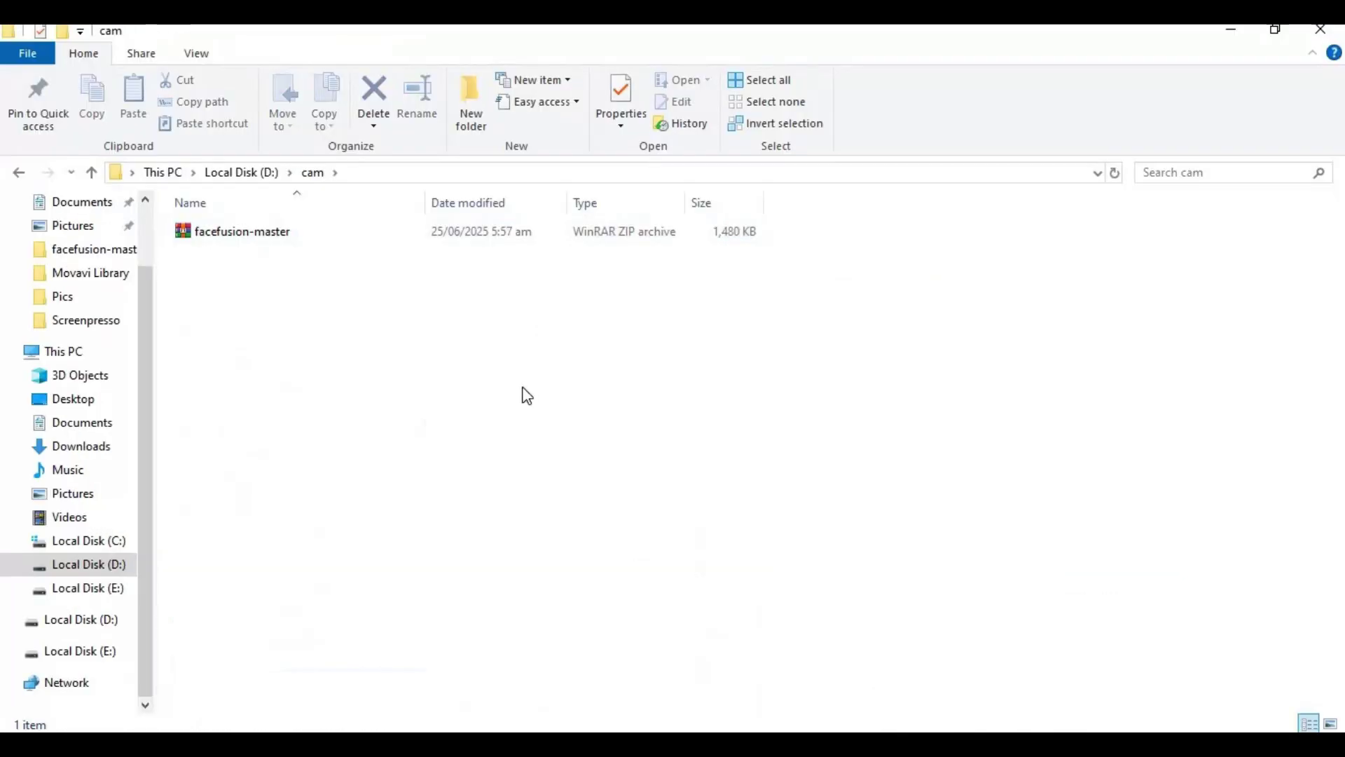
Extract facefusion-master.zip into the D:\cam folder
right_click(223, 236)
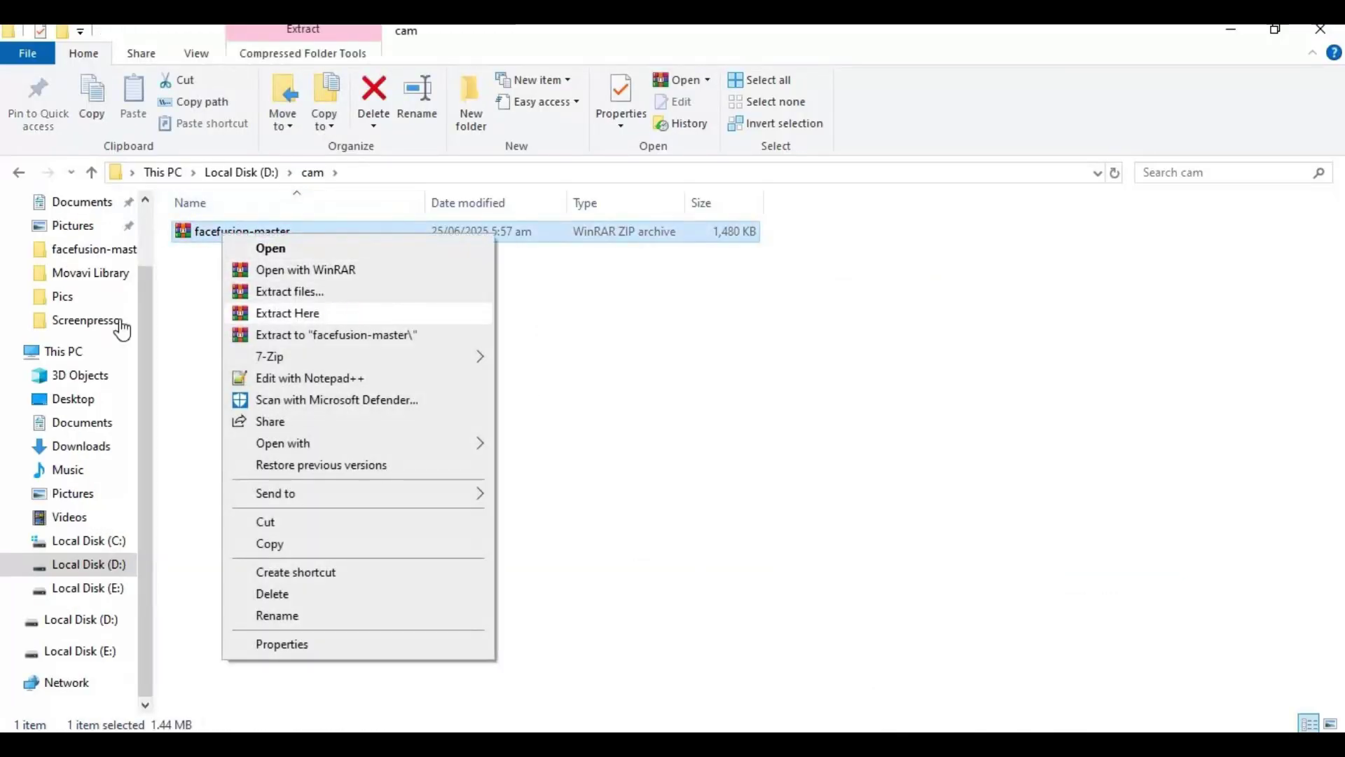
click(354, 313)
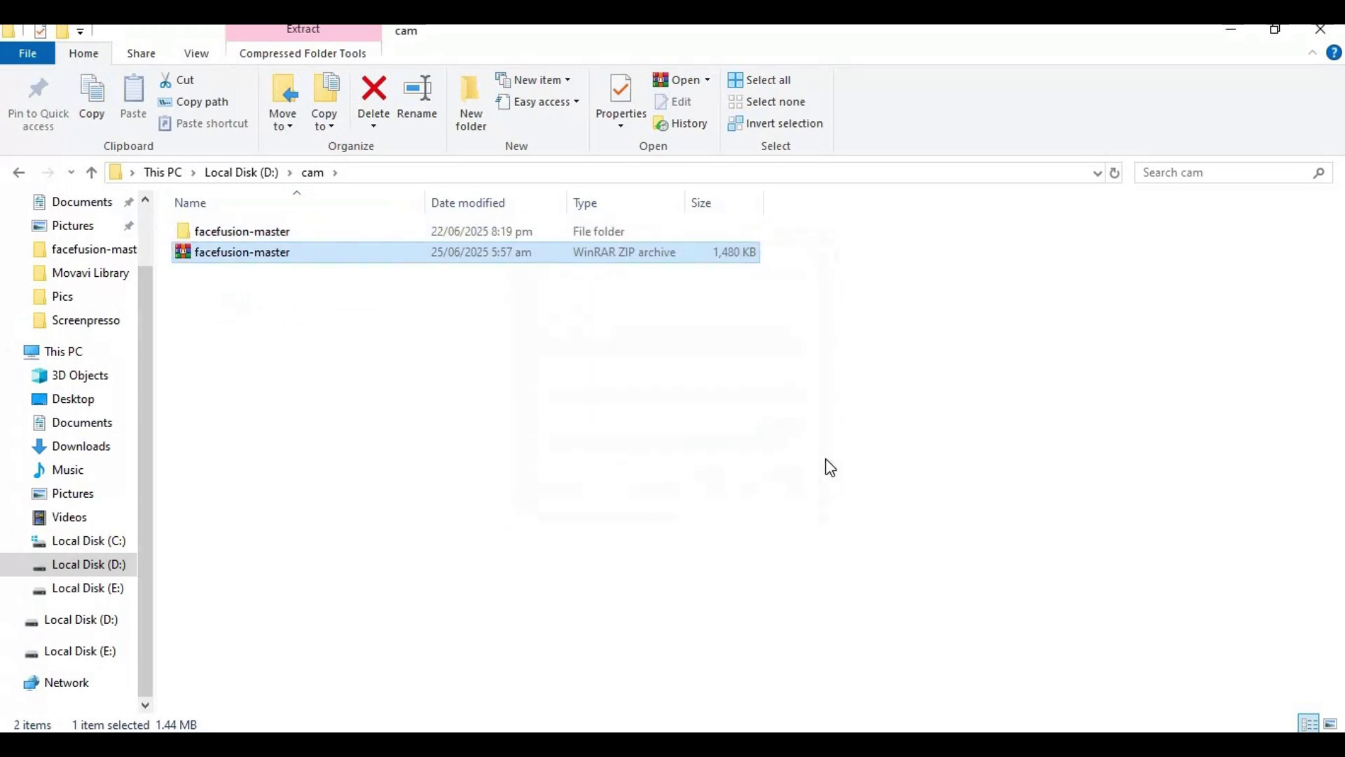
click(291, 462)
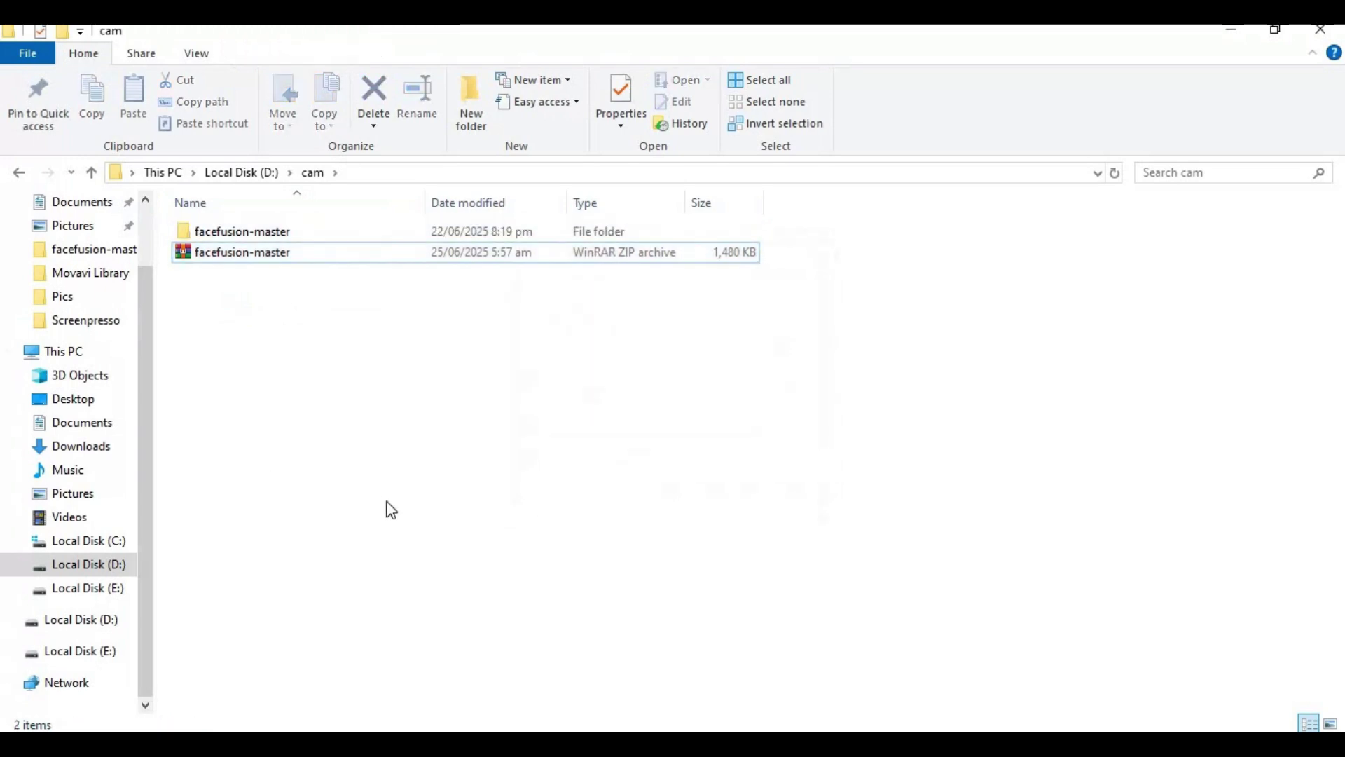
Open a Command Prompt inside the extracted facefusion-master folder using cmd
double_click(240, 233)
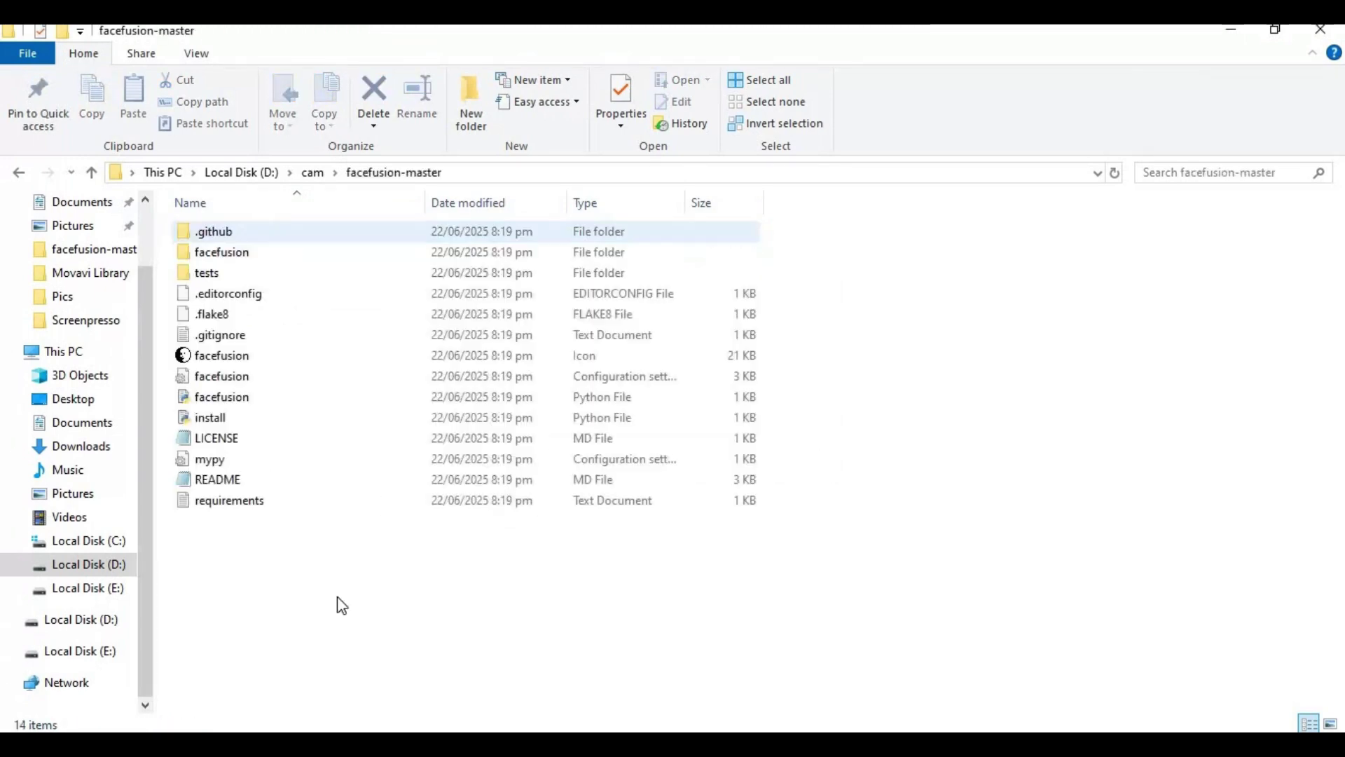
click(504, 176)
text(cmd)
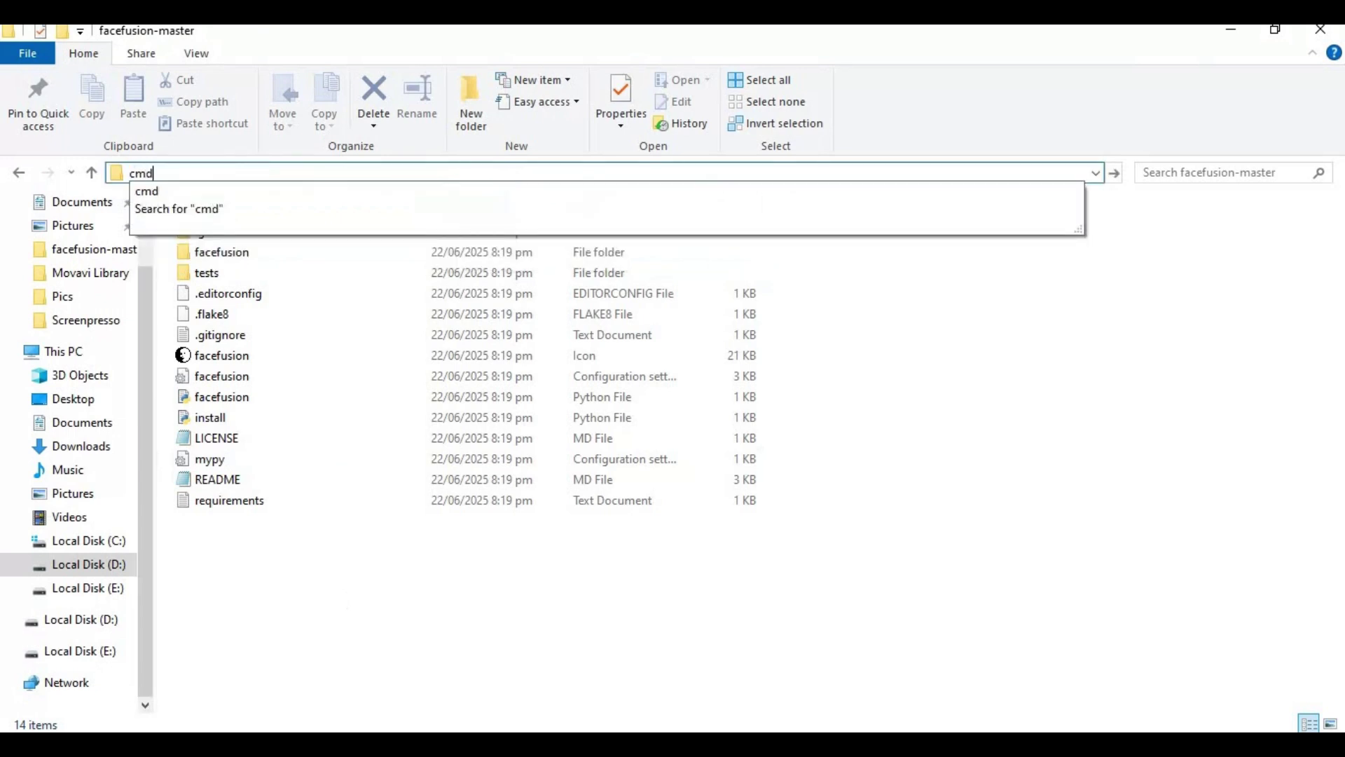
key(Return)
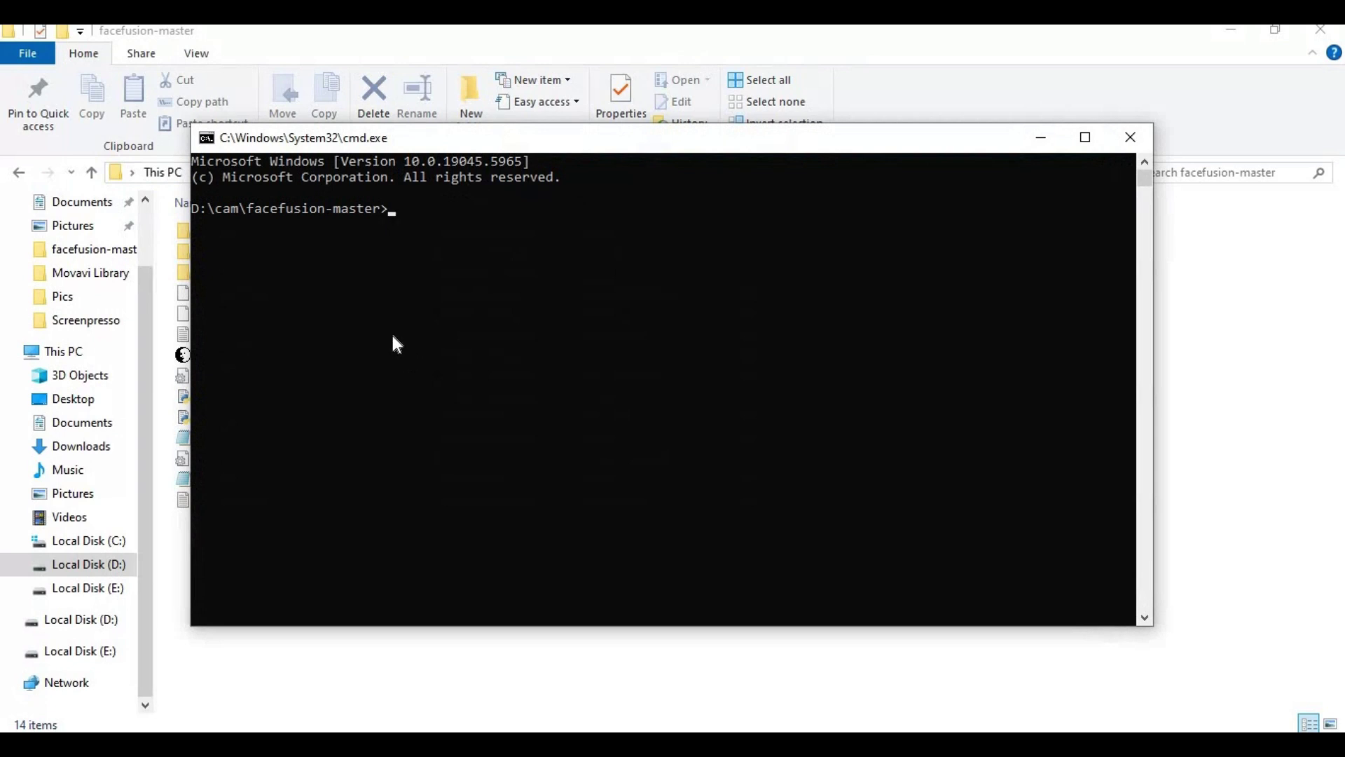
Create a venv with py -3.10 -m venv venv and activate it with venv\scripts\activate
text(py -3.10 -m venv venv)
key(Return)
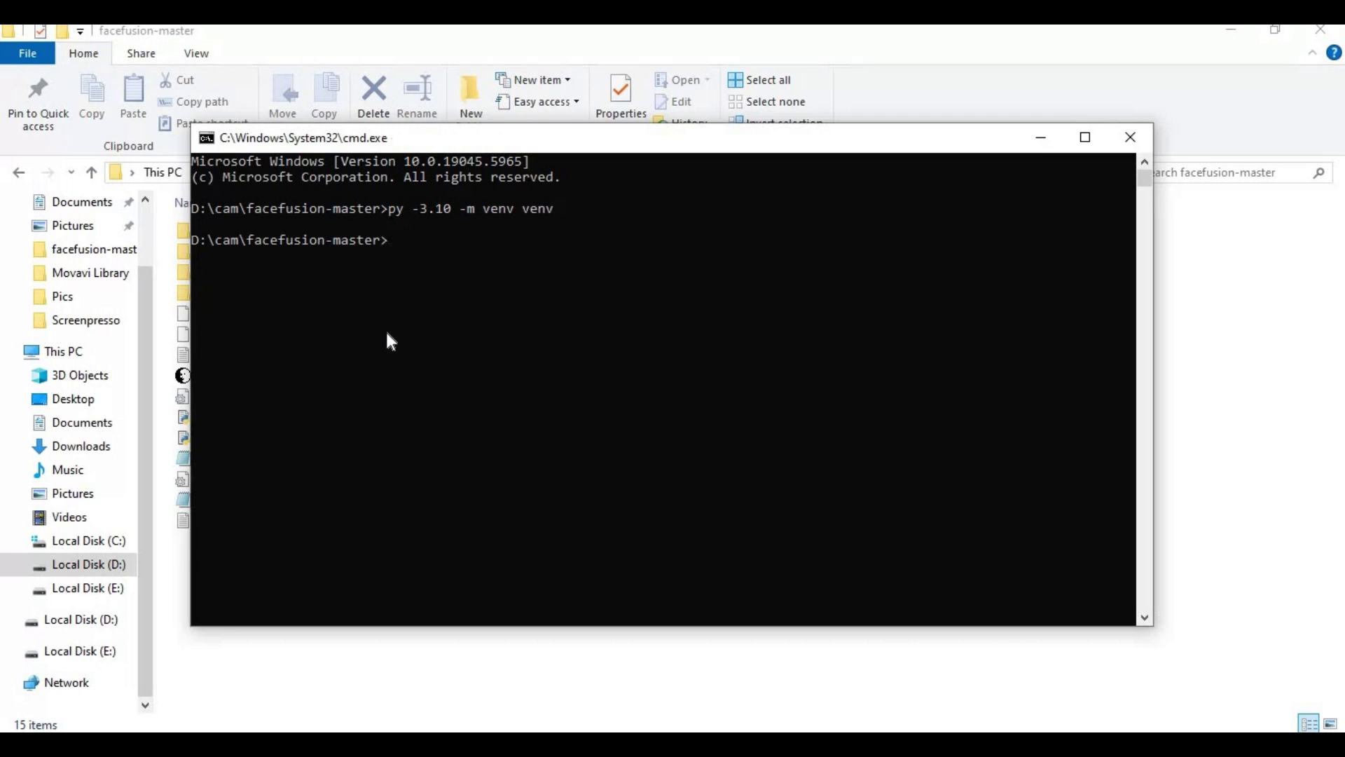
text(venv\scripts\activat)
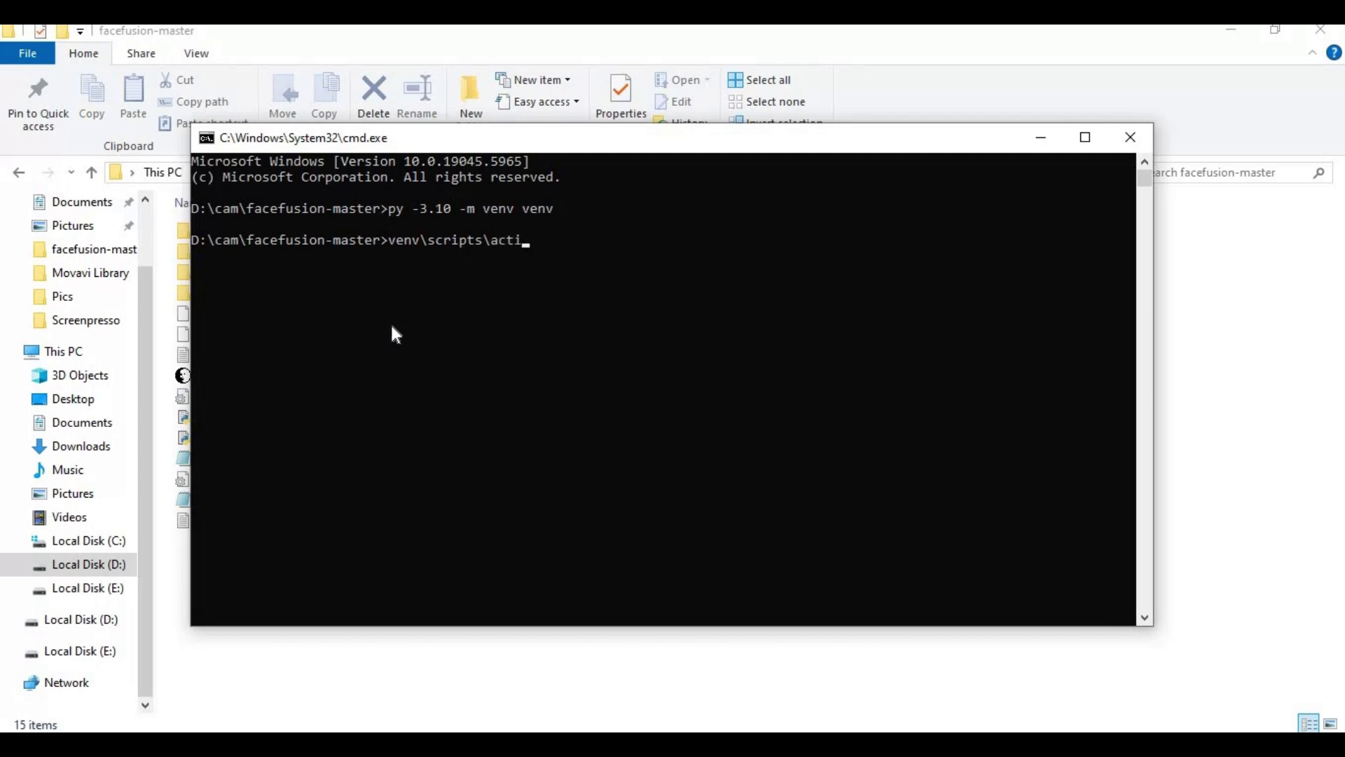
text(e)
key(Return)
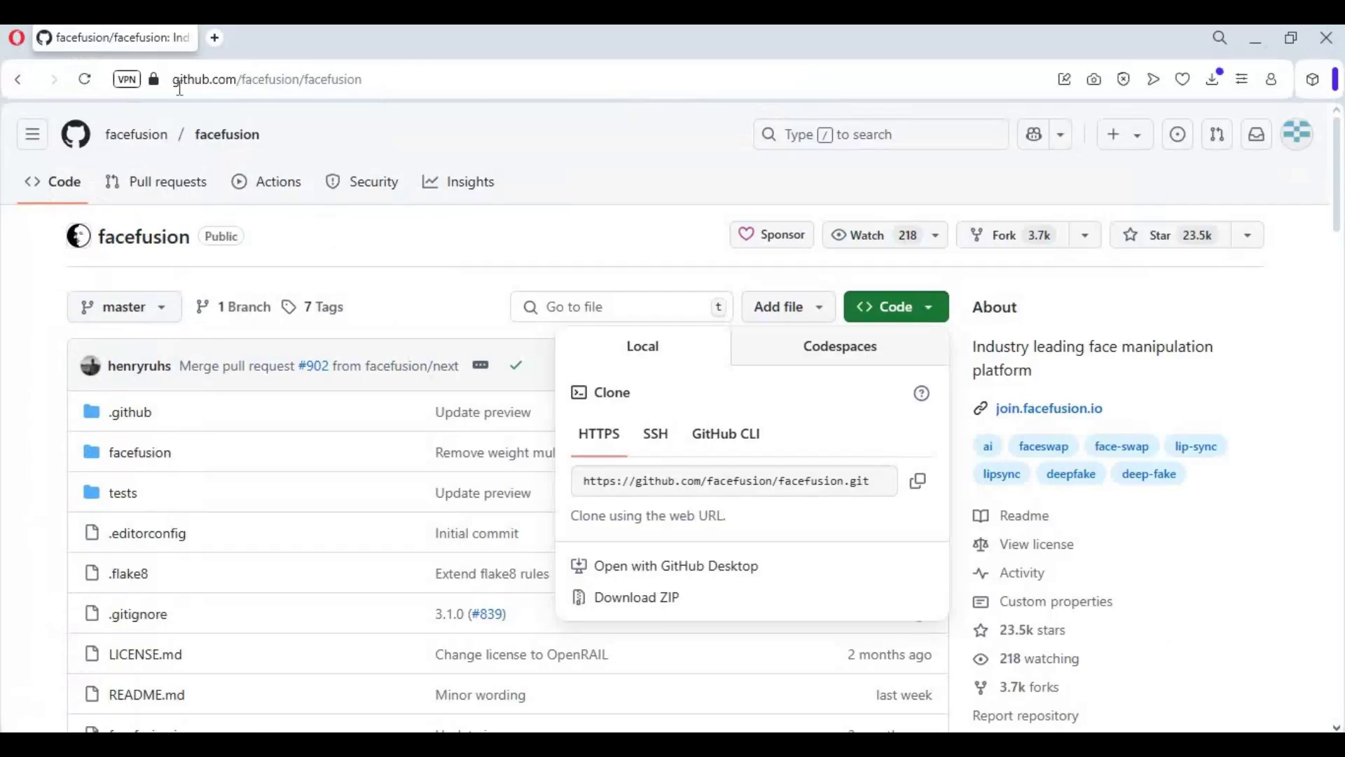
Load the pytorch.org website in a new browser tab
click(213, 40)
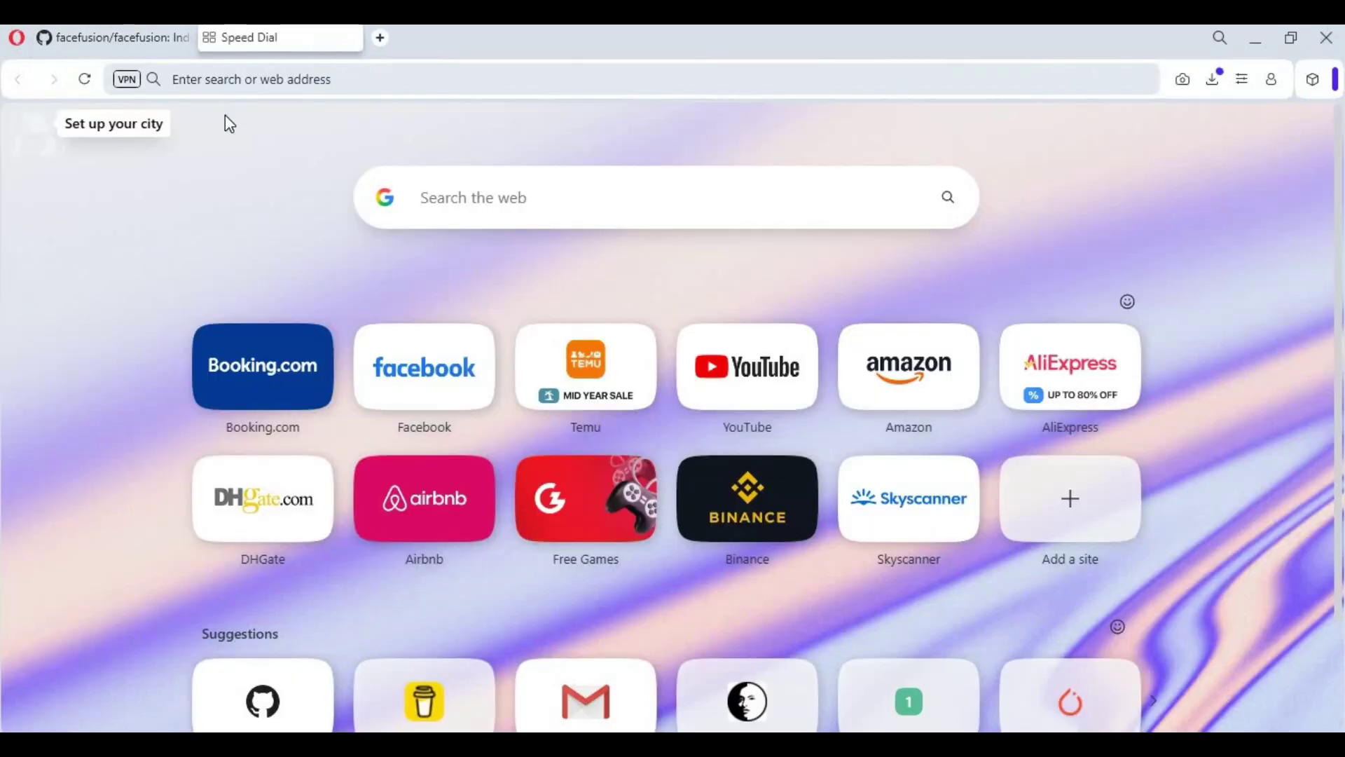
text(pyto)
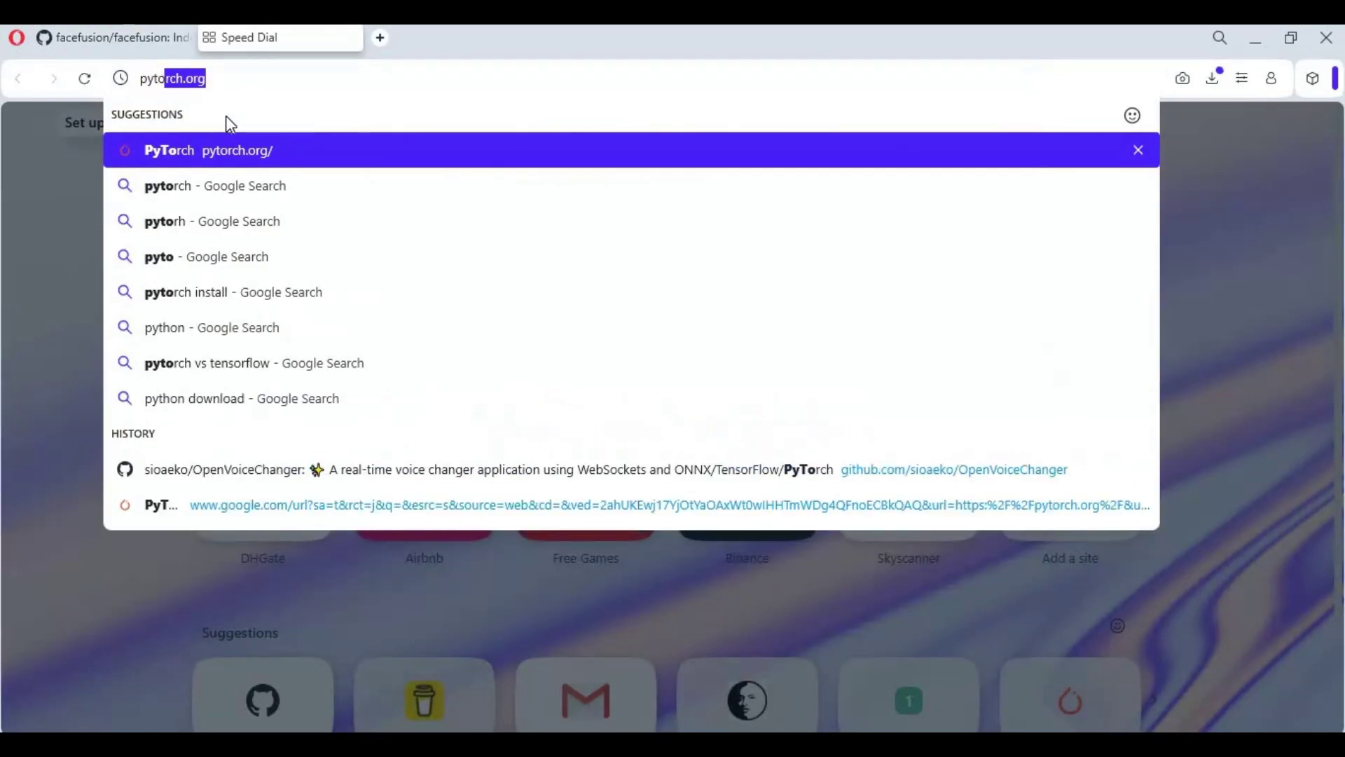
key(Return)
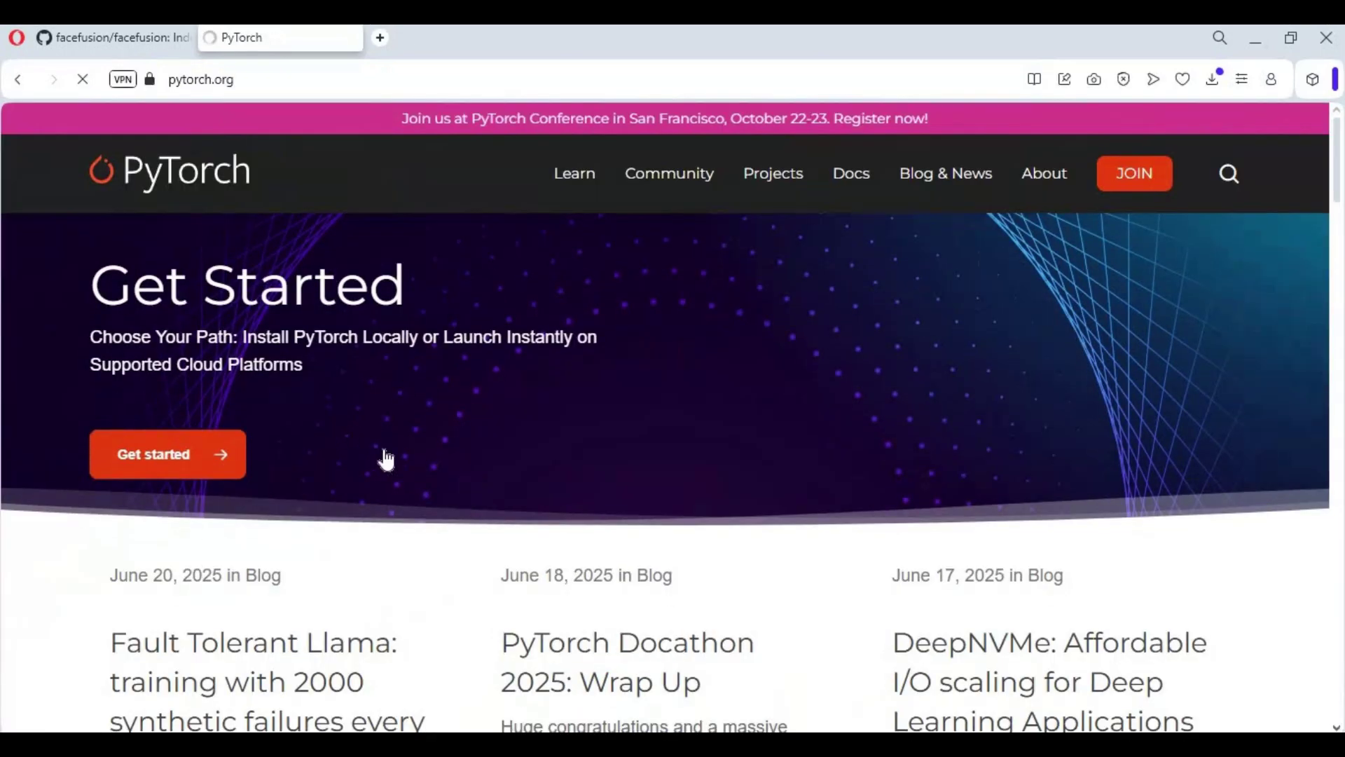
Choose CUDA 11.8 in the PyTorch install selector and copy the pip3 install command
scroll(385, 460, down, 10)
scroll(391, 454, down, 8)
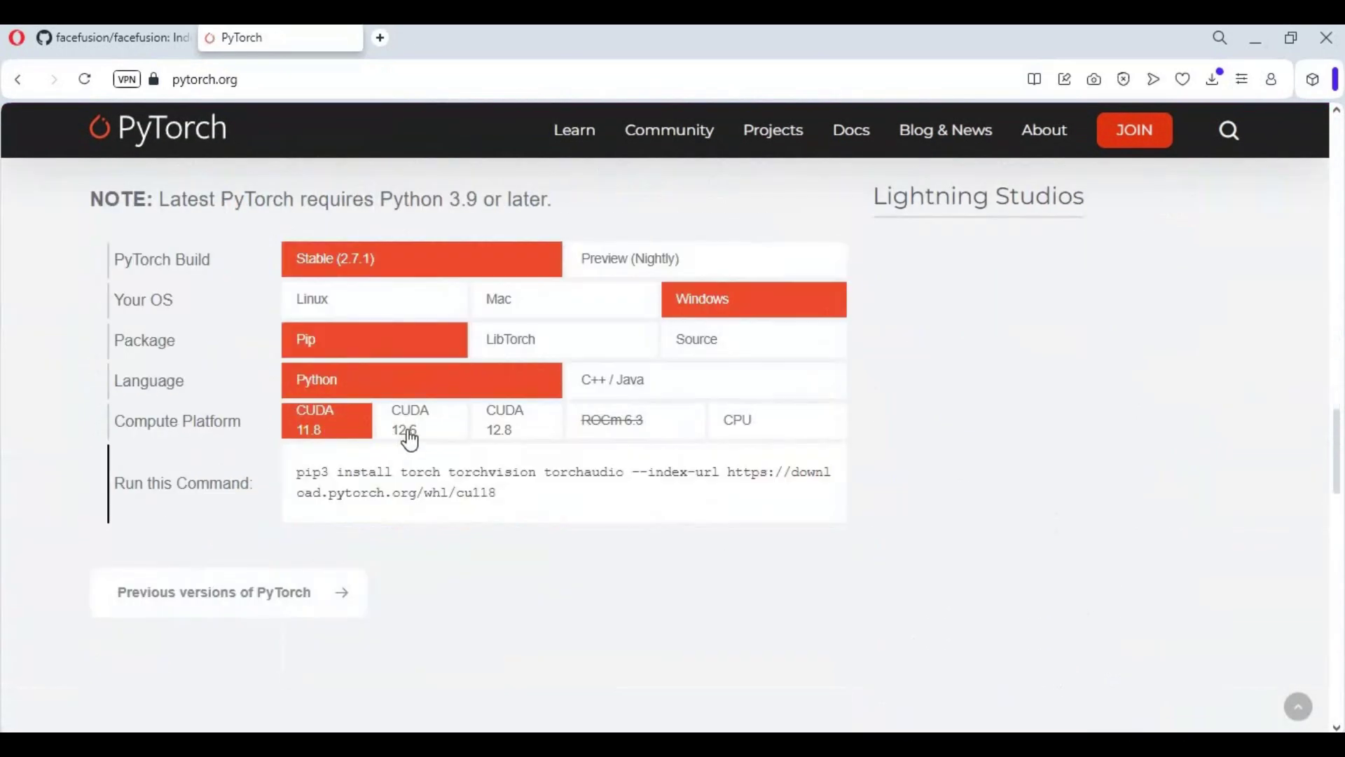
click(413, 423)
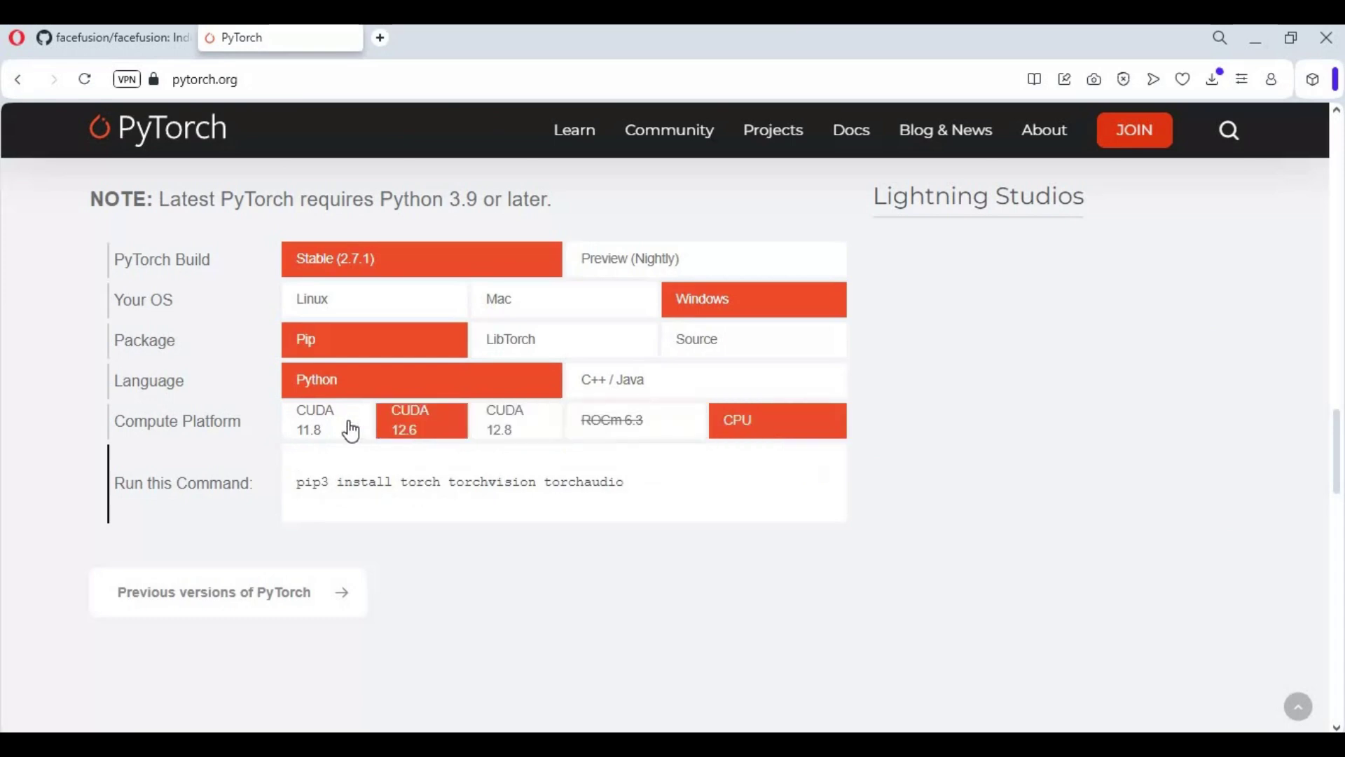
click(311, 423)
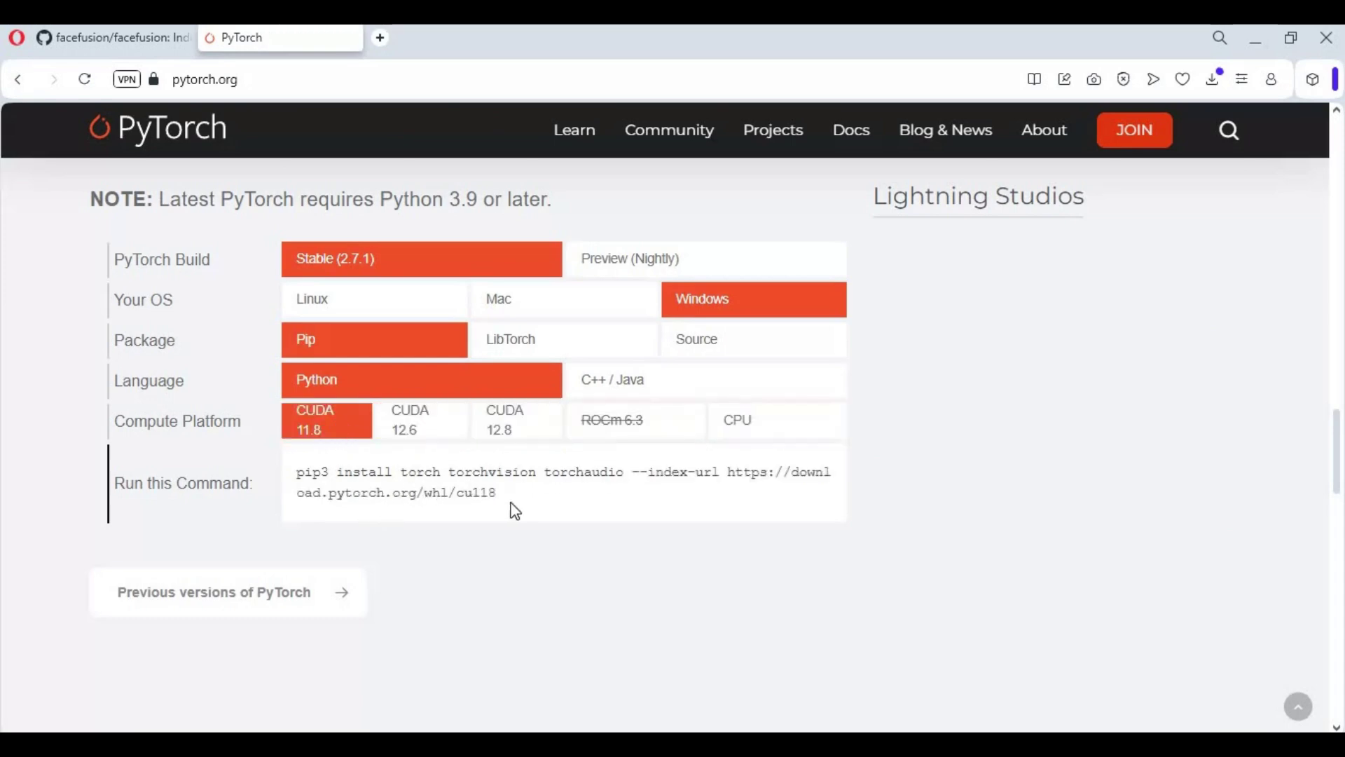
drag(515, 502, 290, 478)
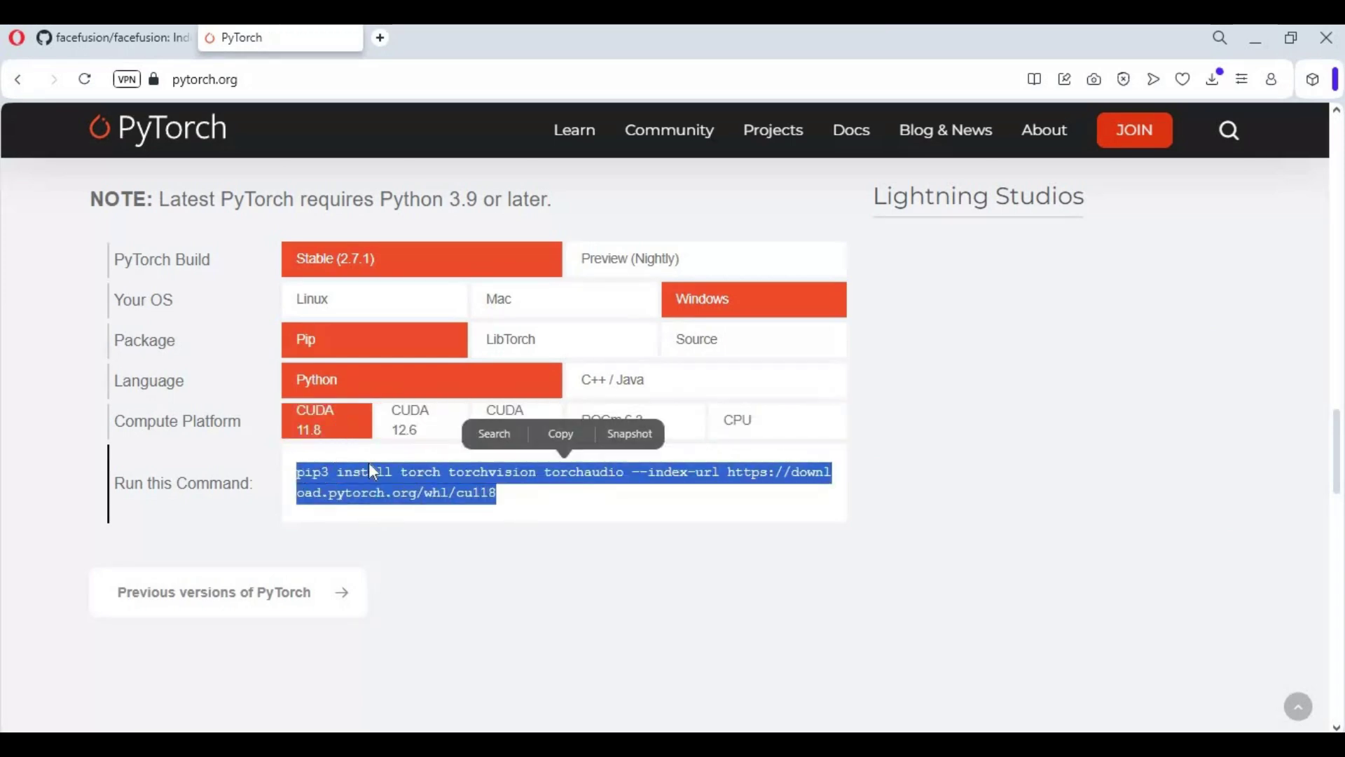
right_click(335, 462)
click(412, 270)
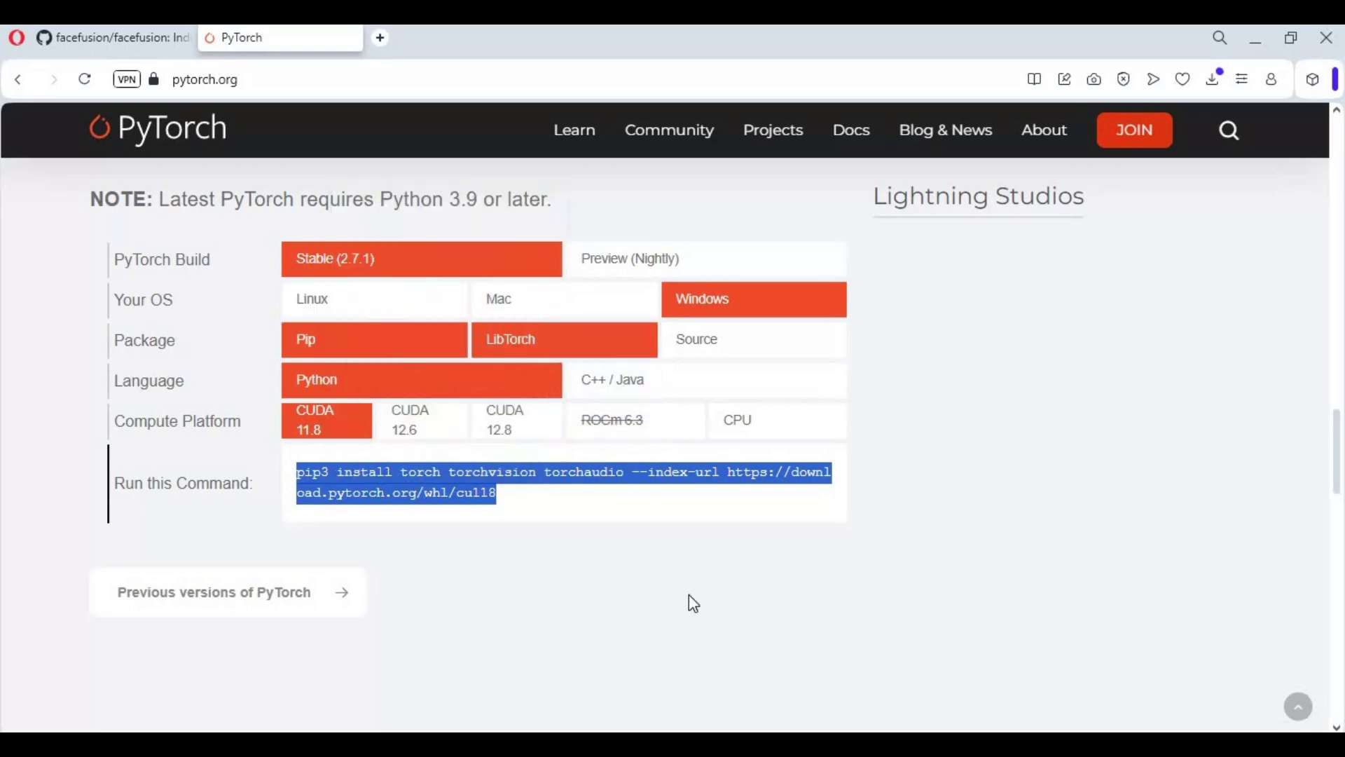
Check the installed CUDA compiler version with nvcc --version
key(alt+Tab)
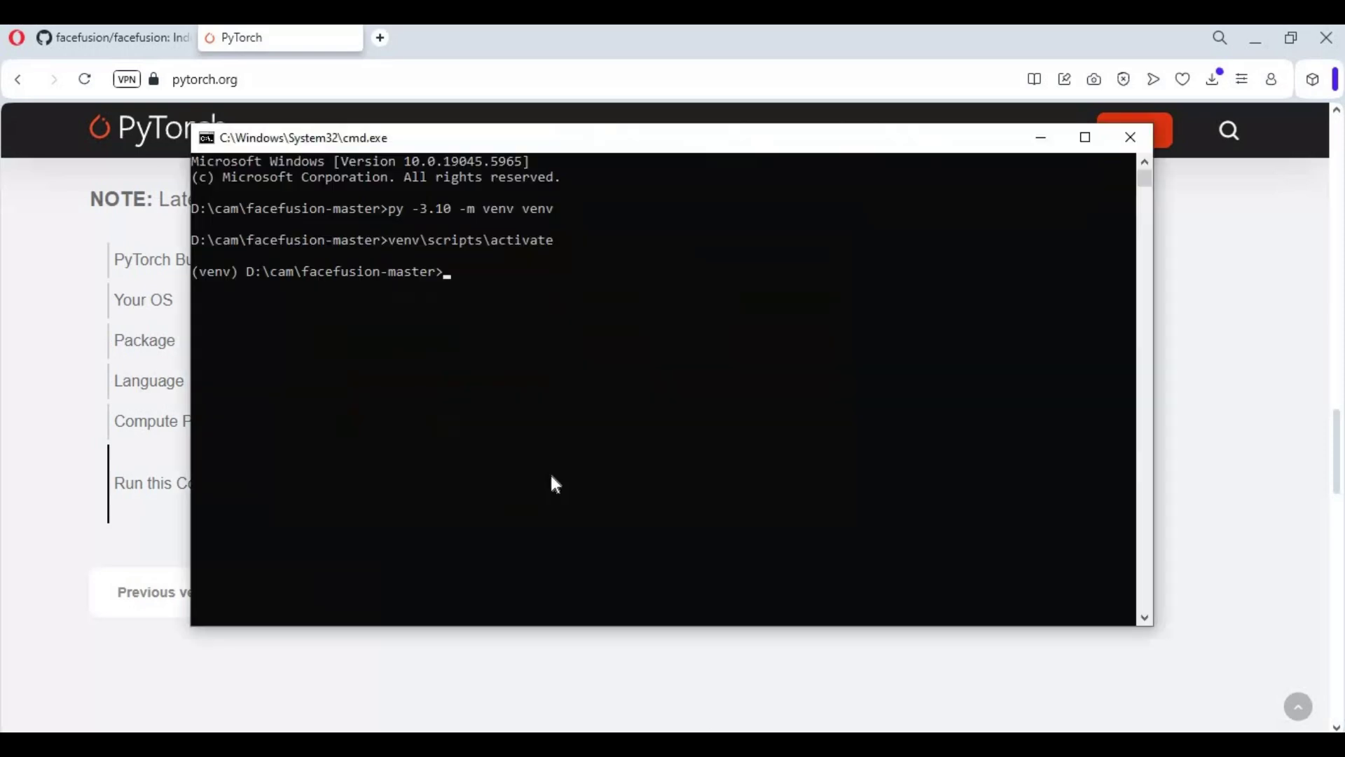
text(nvcc --)
text(vers)
text(ion)
key(Return)
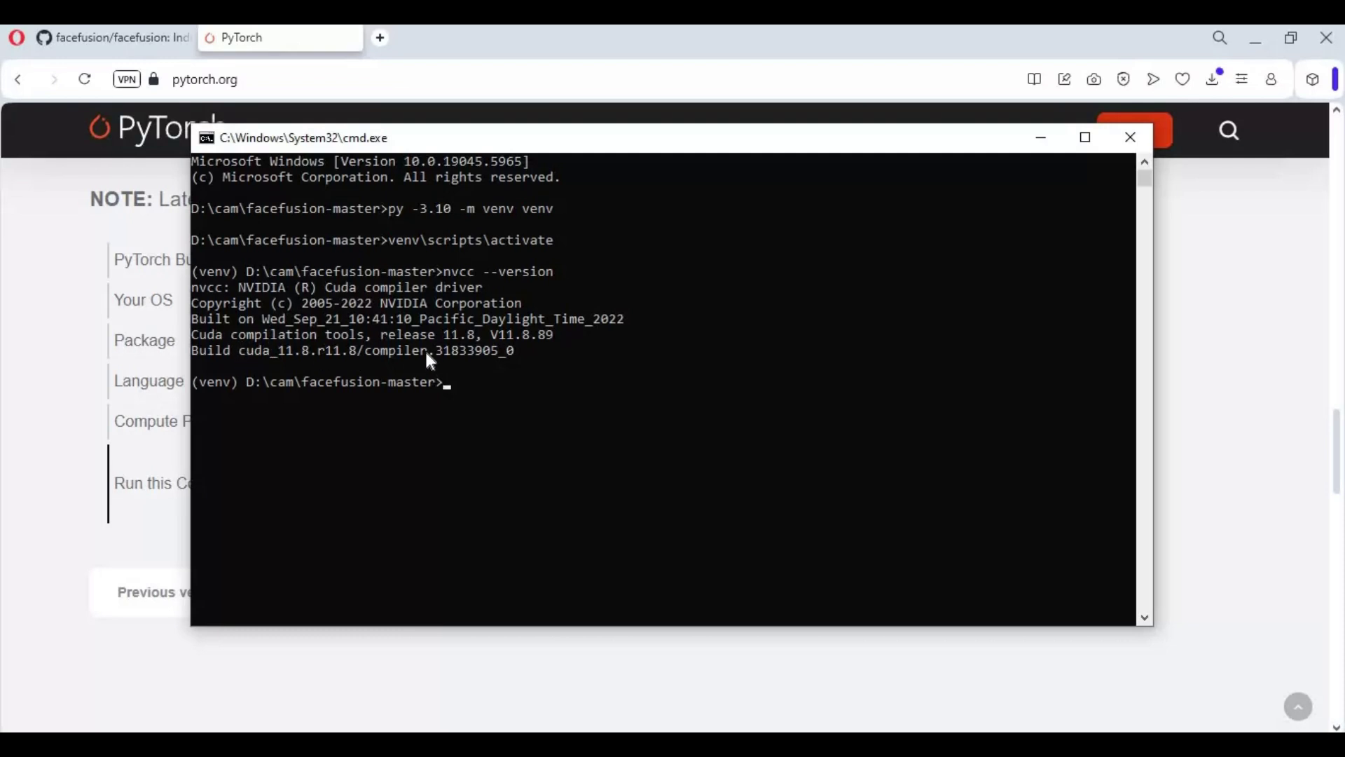
Run the copied pip3 command to install torch, torchvision and torchaudio for CUDA 11.8
right_click(573, 515)
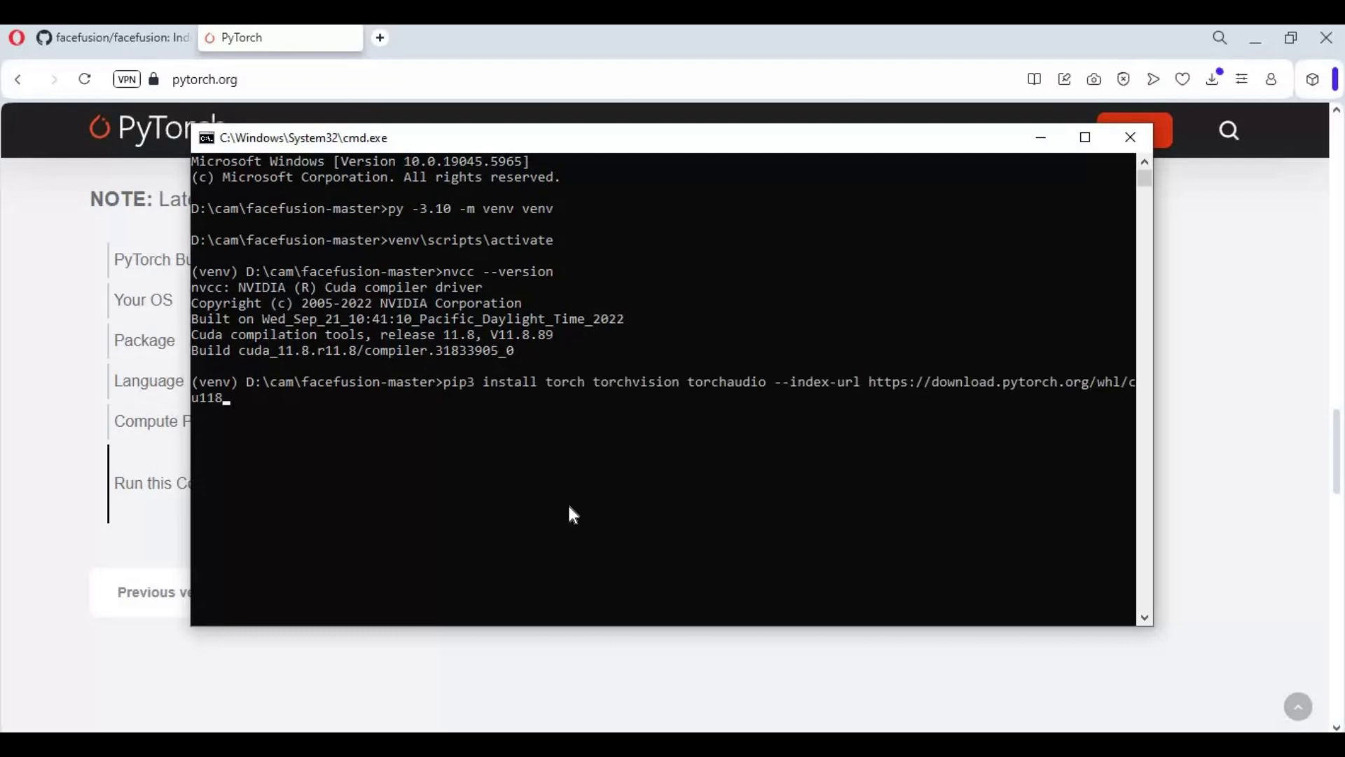
key(Return)
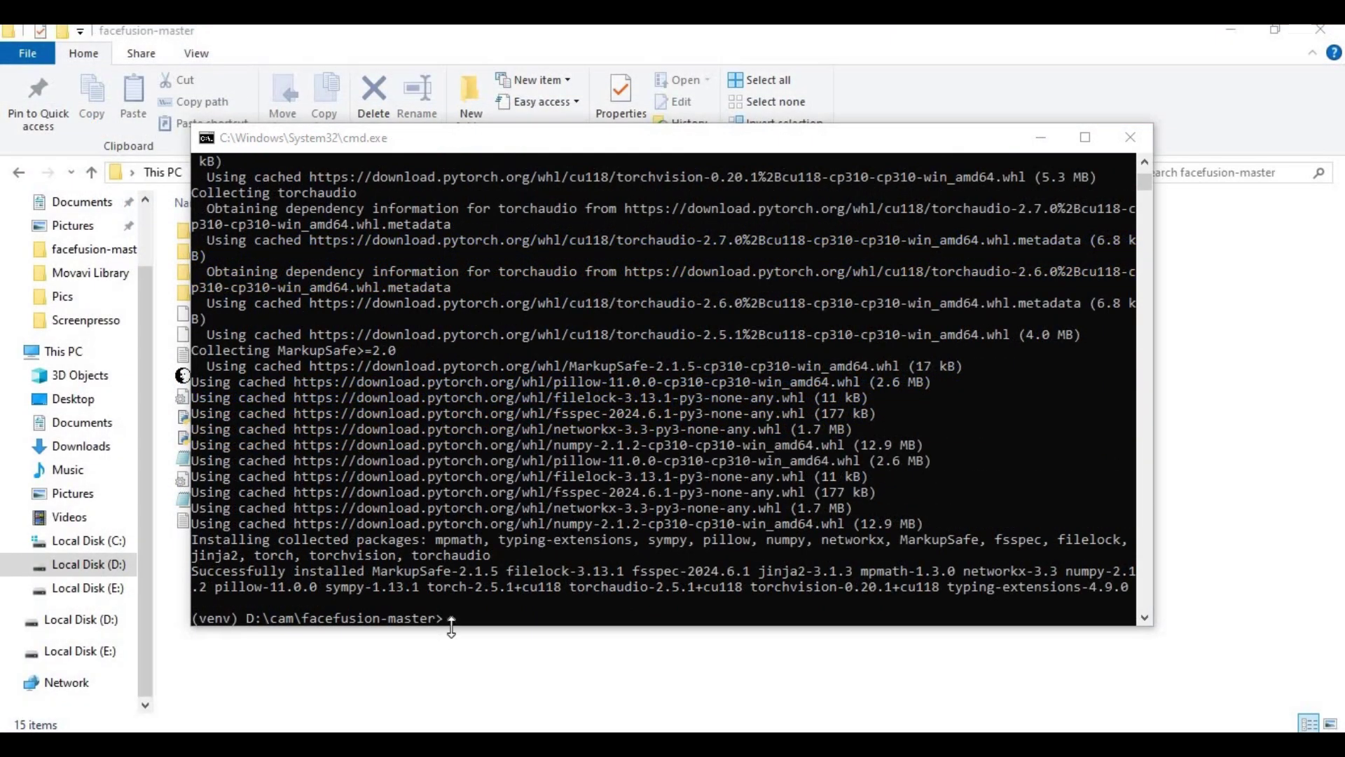
click(521, 658)
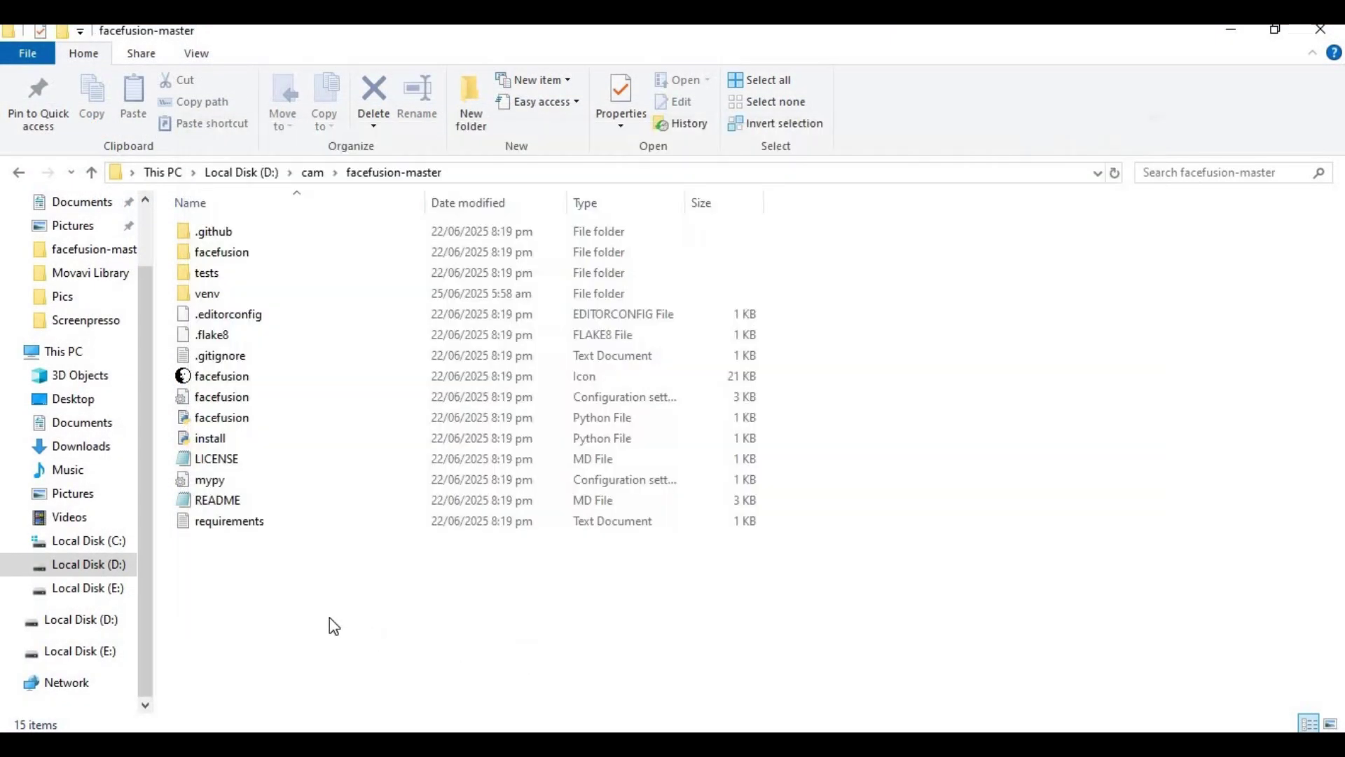
In requirements.txt, change the onnxruntime line to onnxruntime-gpu==1.17.1
double_click(223, 524)
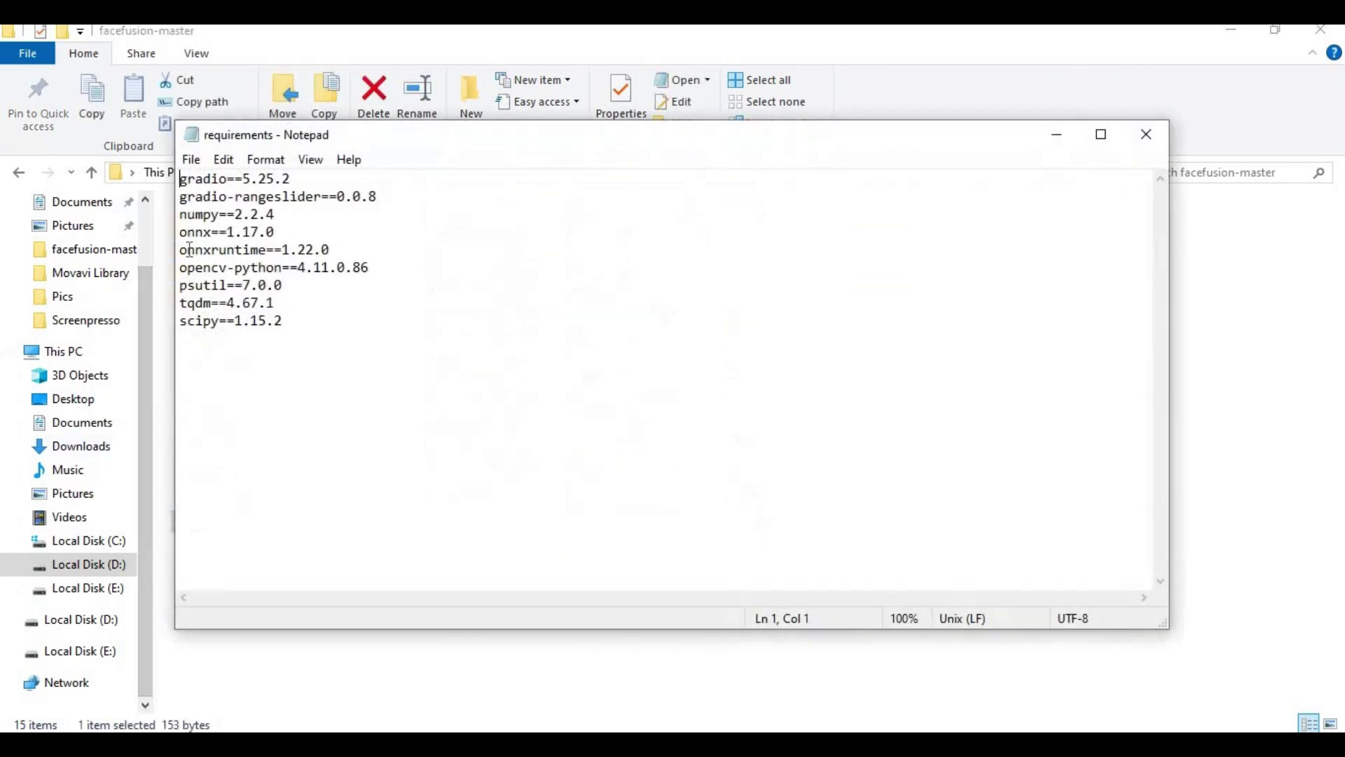
click(269, 249)
text(-gp)
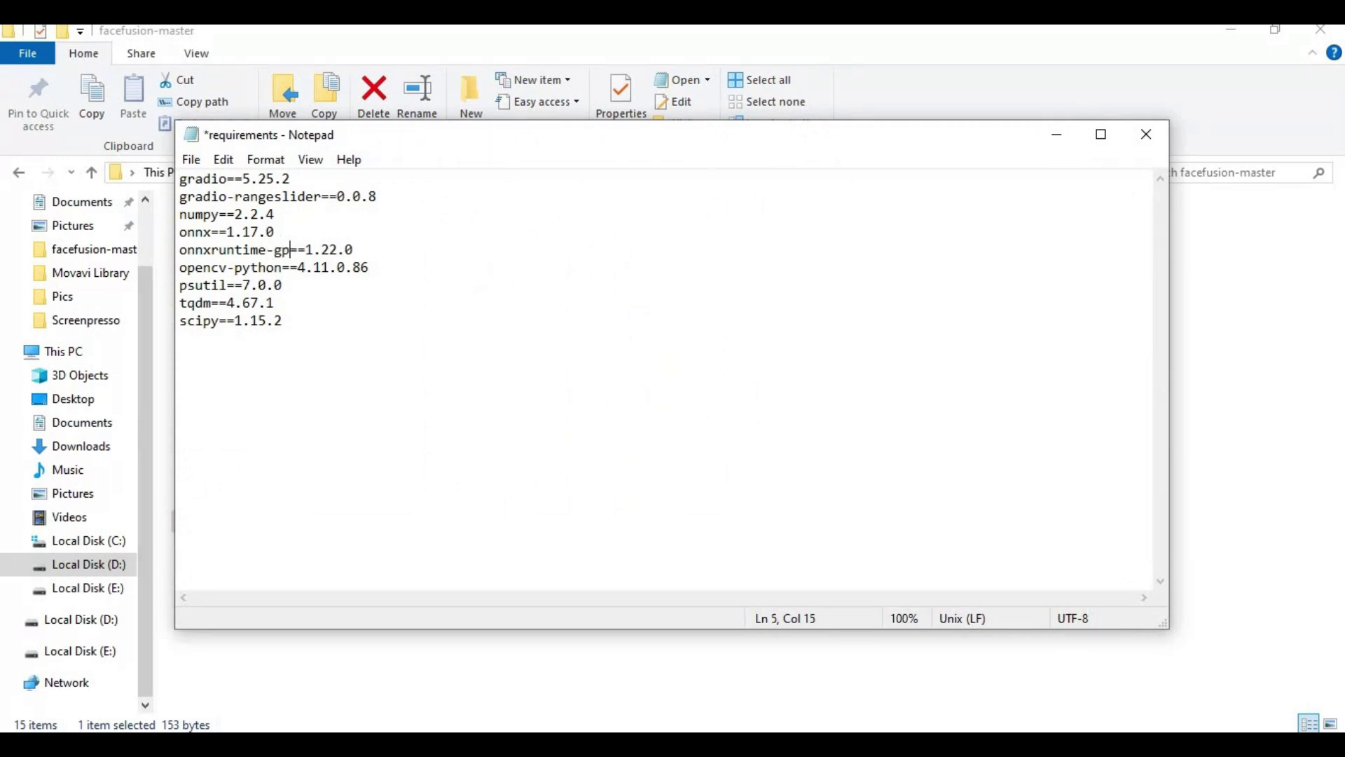
text(u)
drag(329, 249, 346, 250)
text(17)
key(Right)
key(Right)
key(BackSpace)
text(1)
Change numpy from 2.2.4 to 1.24.0, save requirements.txt and close Notepad
drag(237, 214, 292, 218)
text(1.24.0)
click(190, 168)
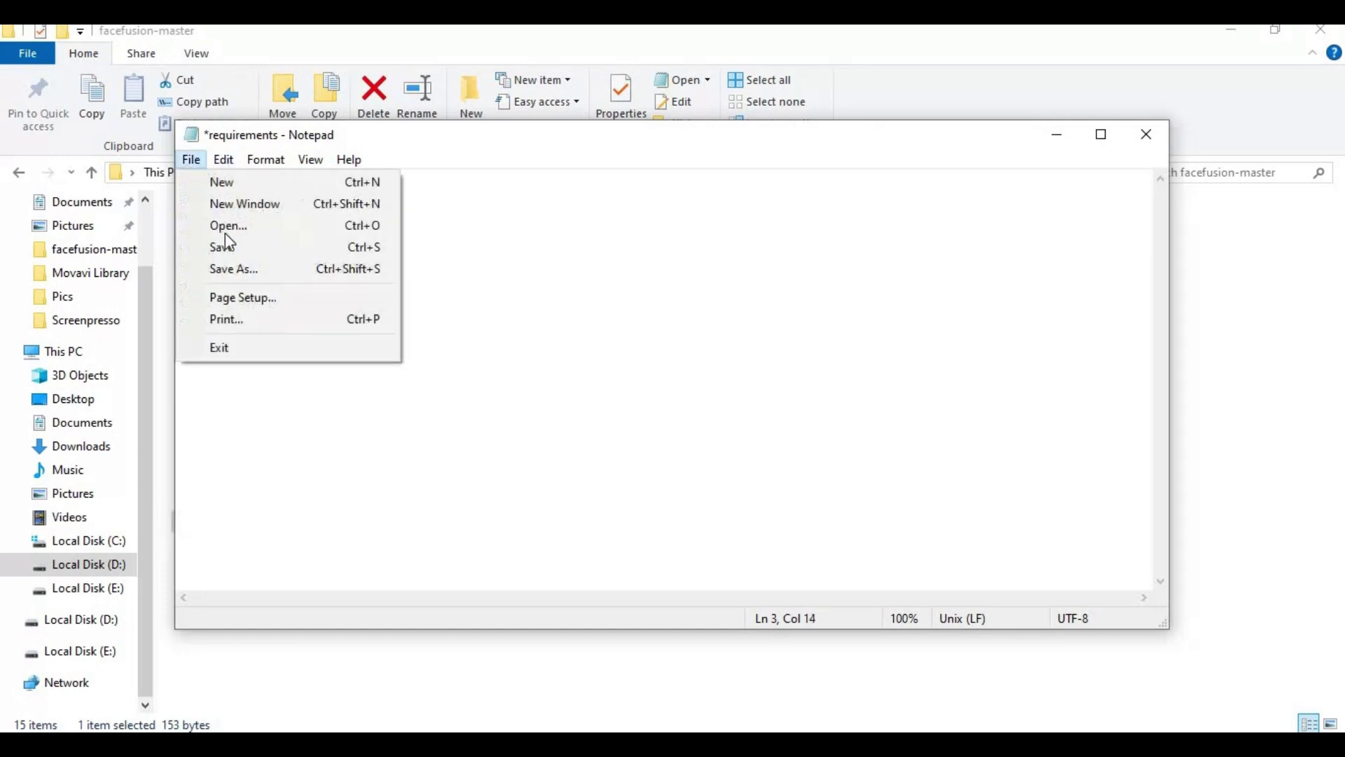
click(261, 243)
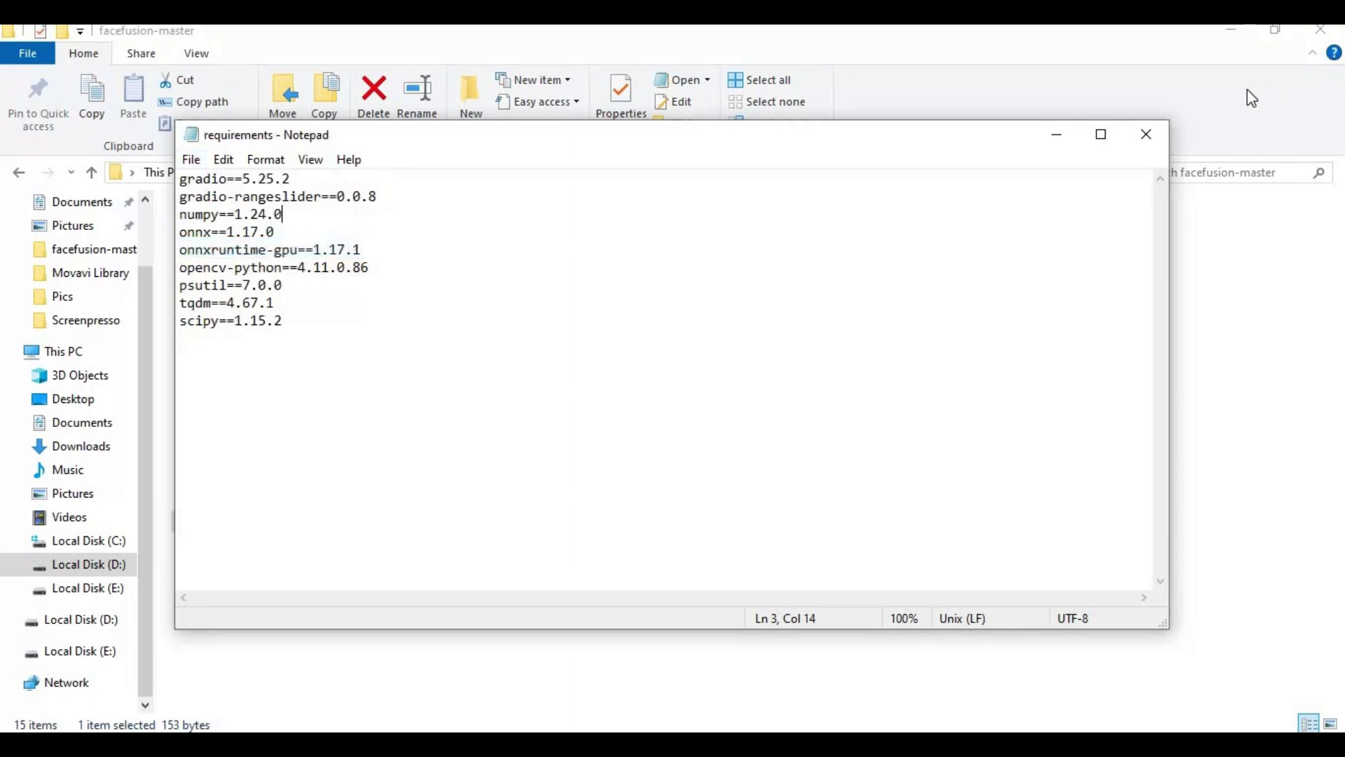
click(1146, 134)
Run pip install -r requirements.txt in the venv, installing numpy 1.24.0 and onnxruntime-gpu 1.17.1
key(alt+Tab)
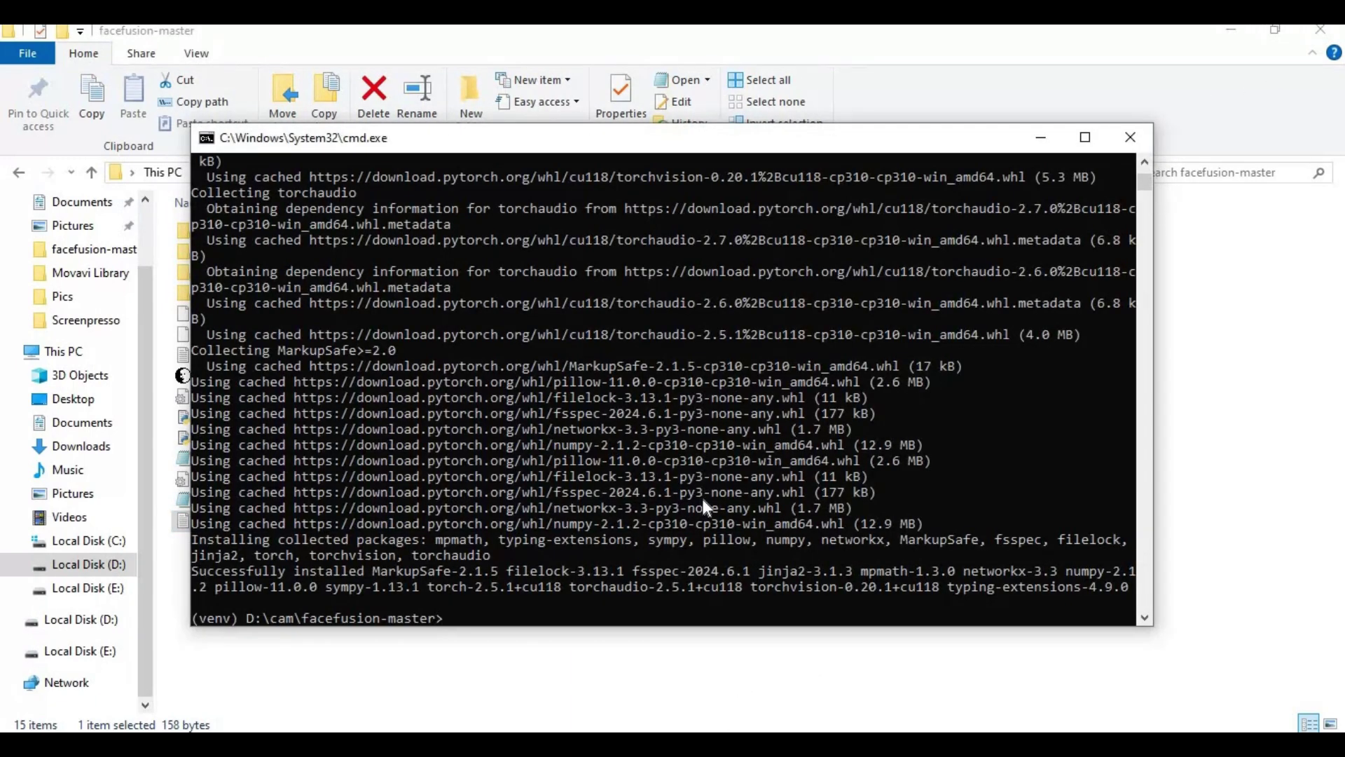
text(pip install )
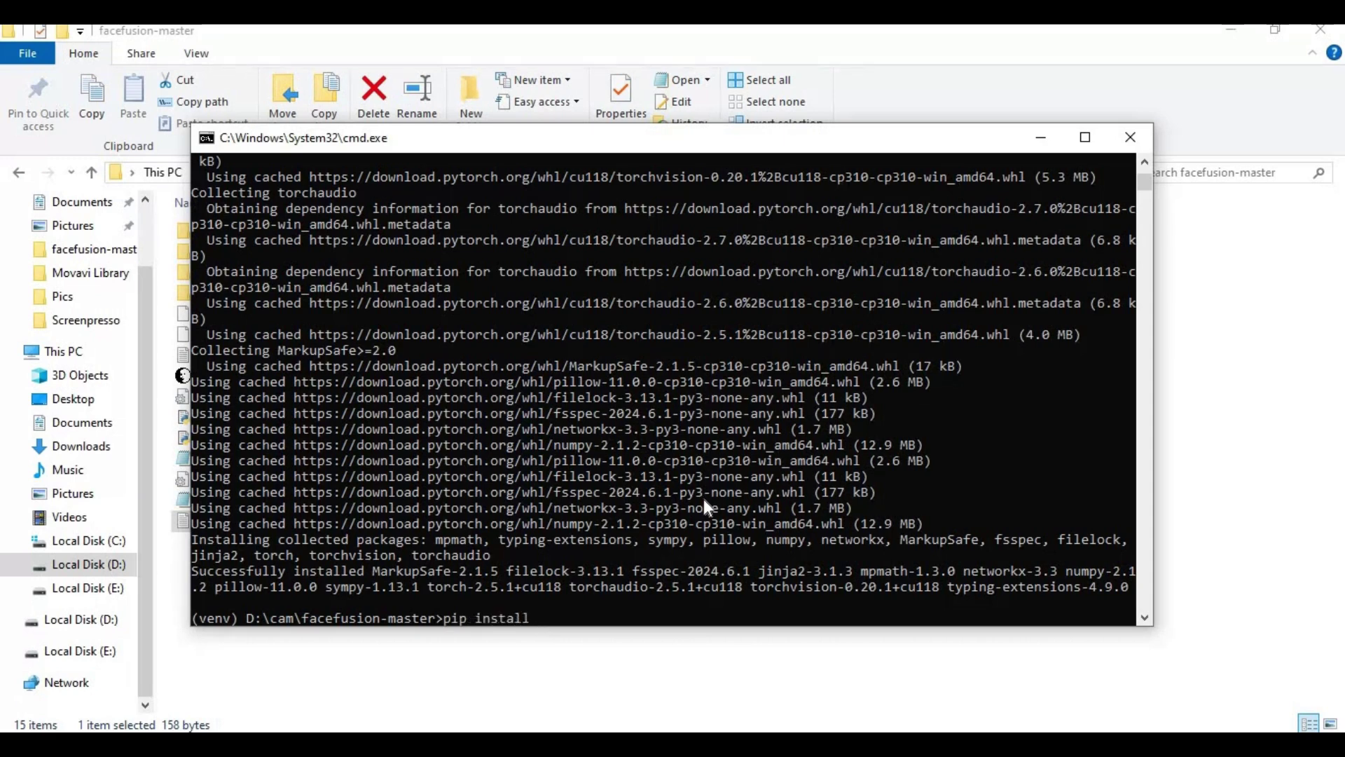
text(-r requirement)
text(.txt)
key(Return)
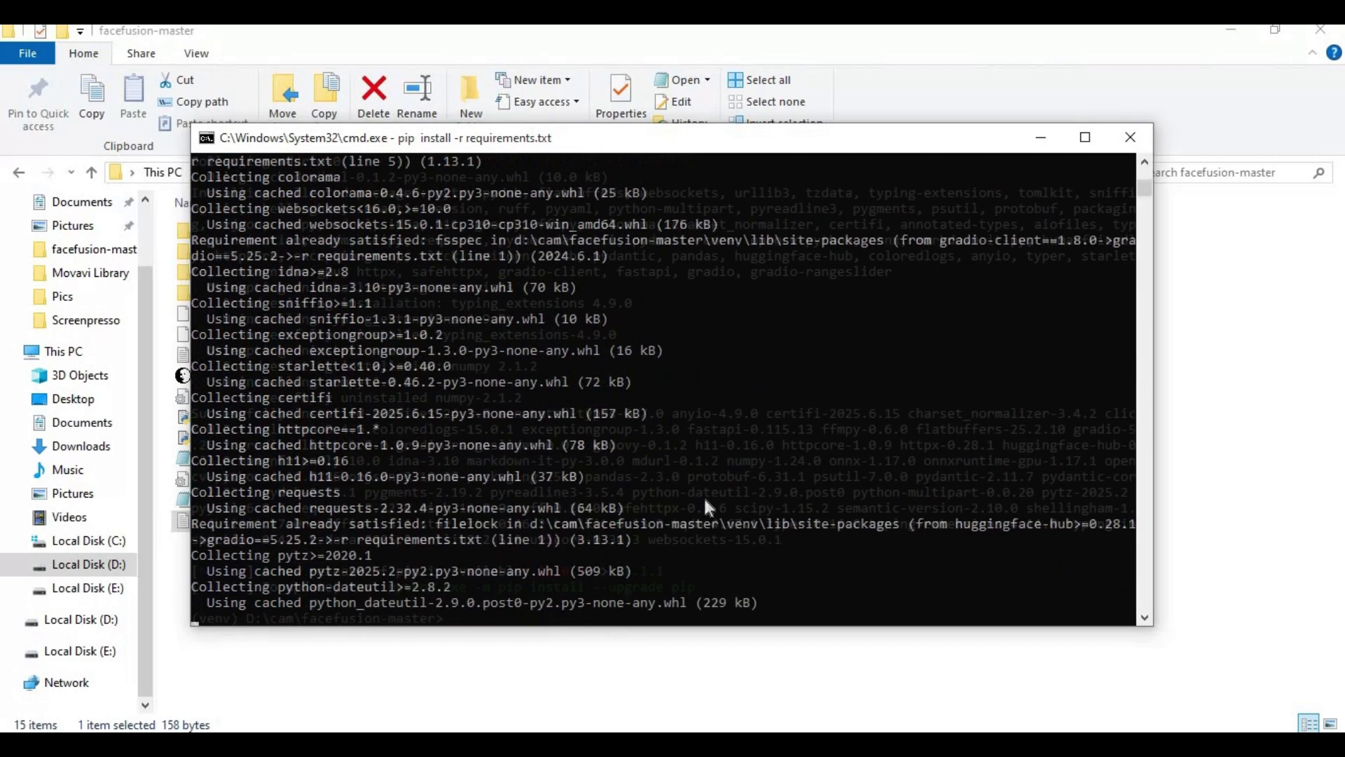
click(506, 594)
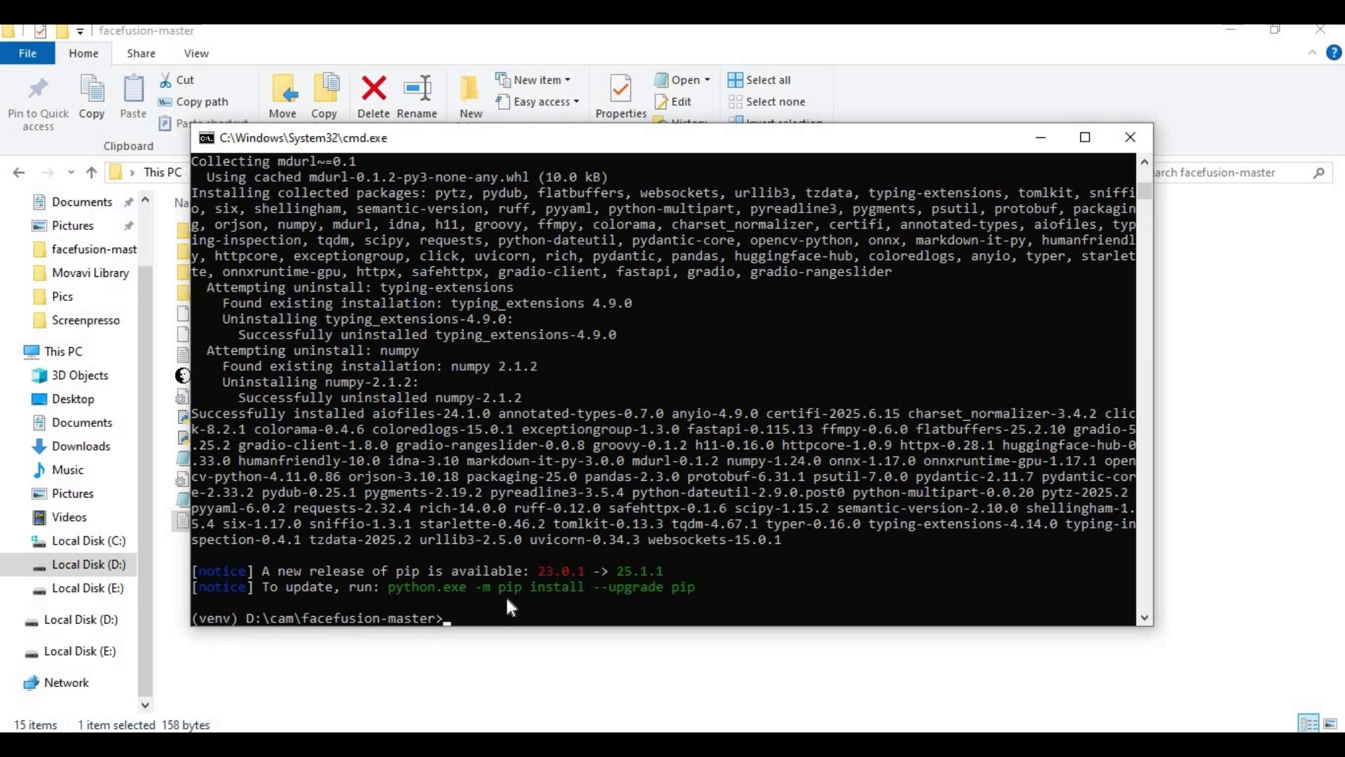
Launch FaceFusion with python facefusion.py run and let it download its models
text(python facefusion.py run)
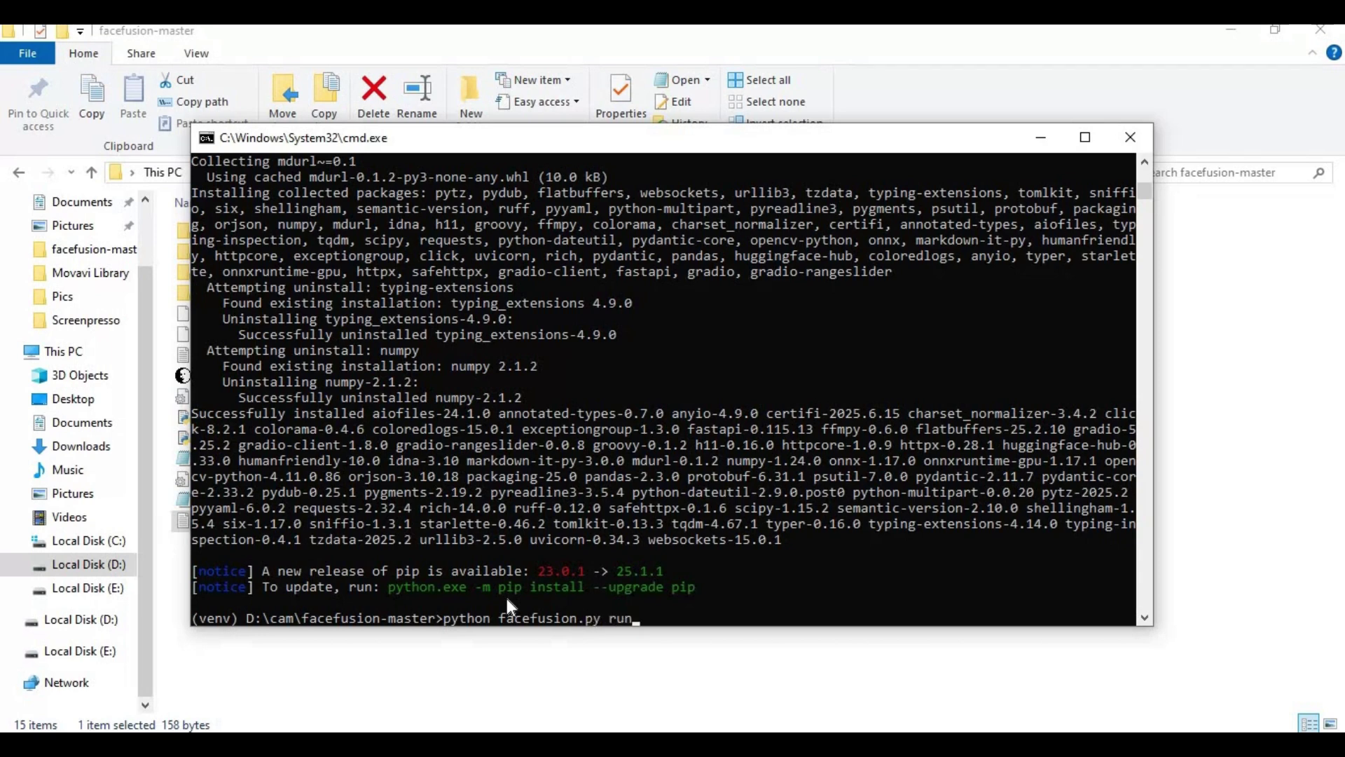
key(Return)
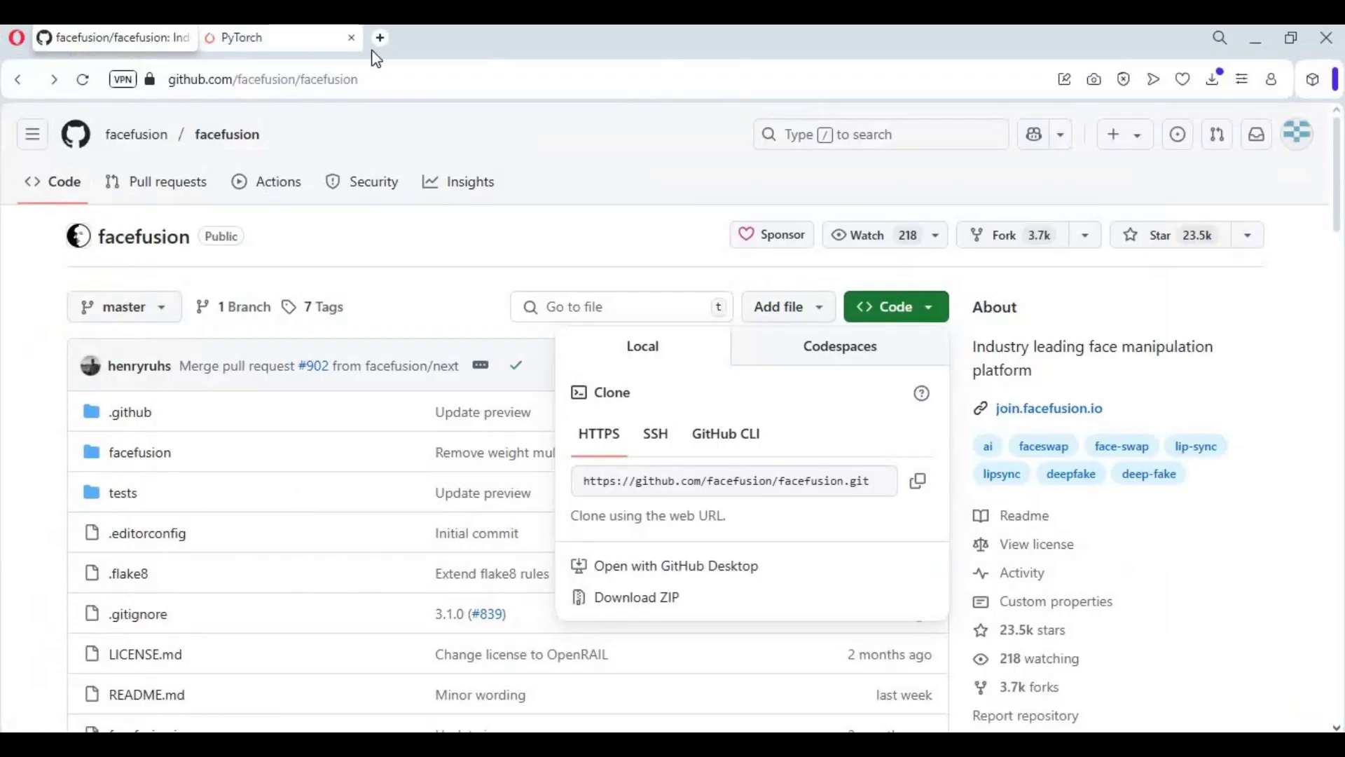
click(377, 39)
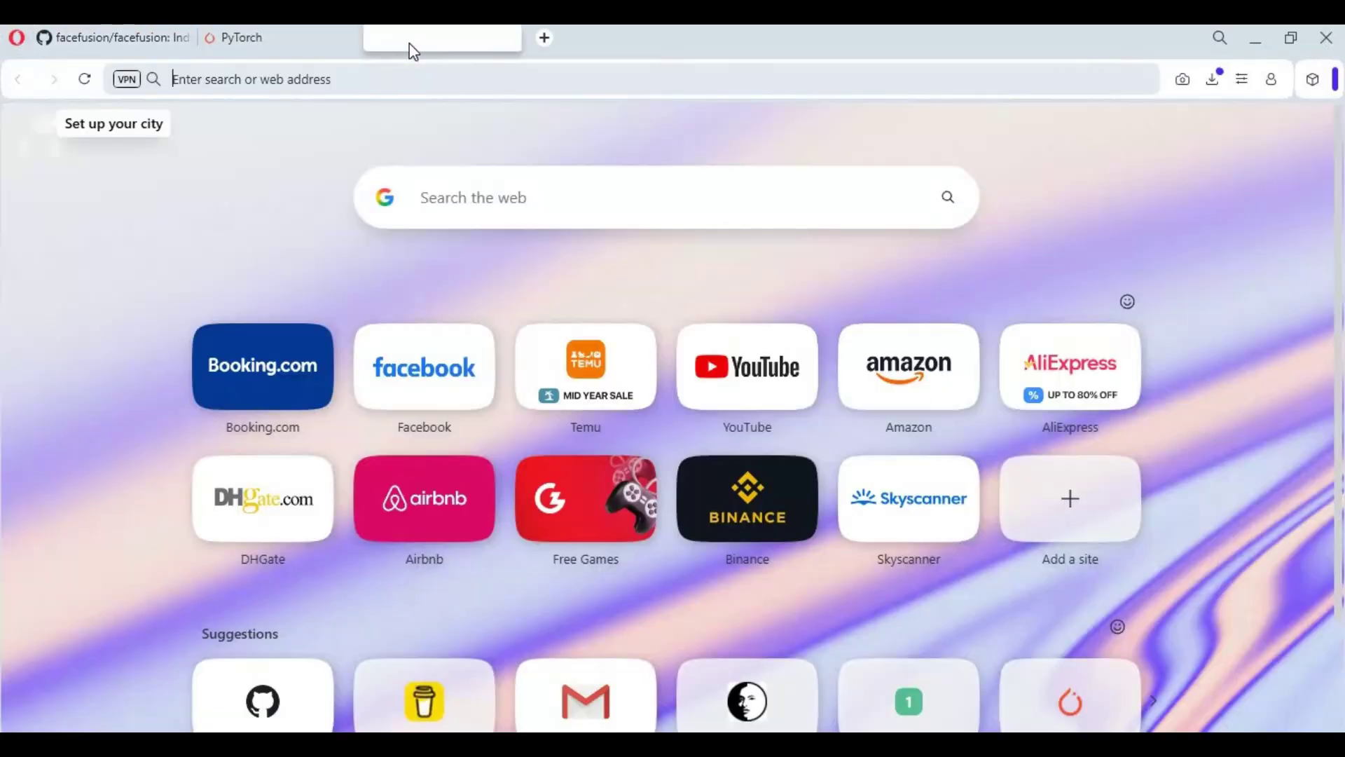
Open 127.0.0.1:7860 in the new tab, then follow the README's installation link to the docs
text(127.0.0.1:7860)
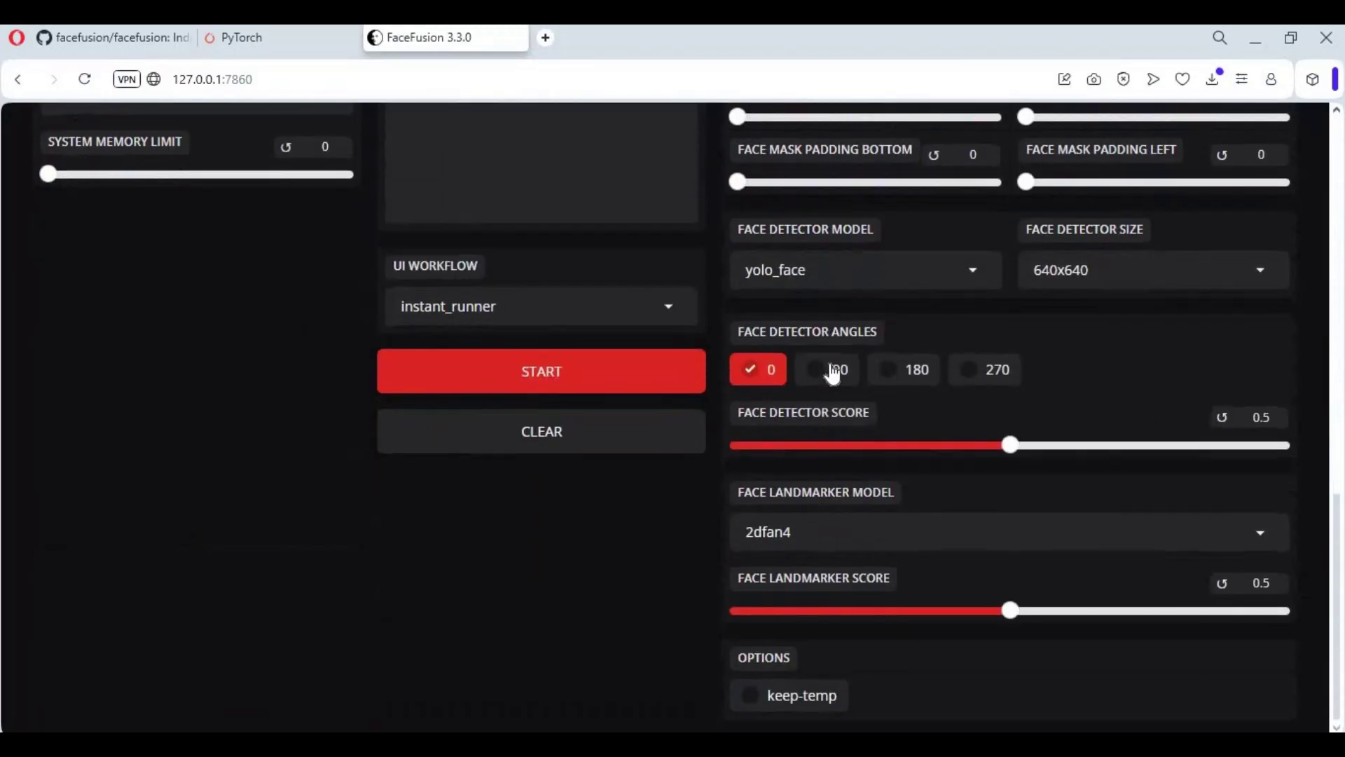
scroll(839, 359, up, 15)
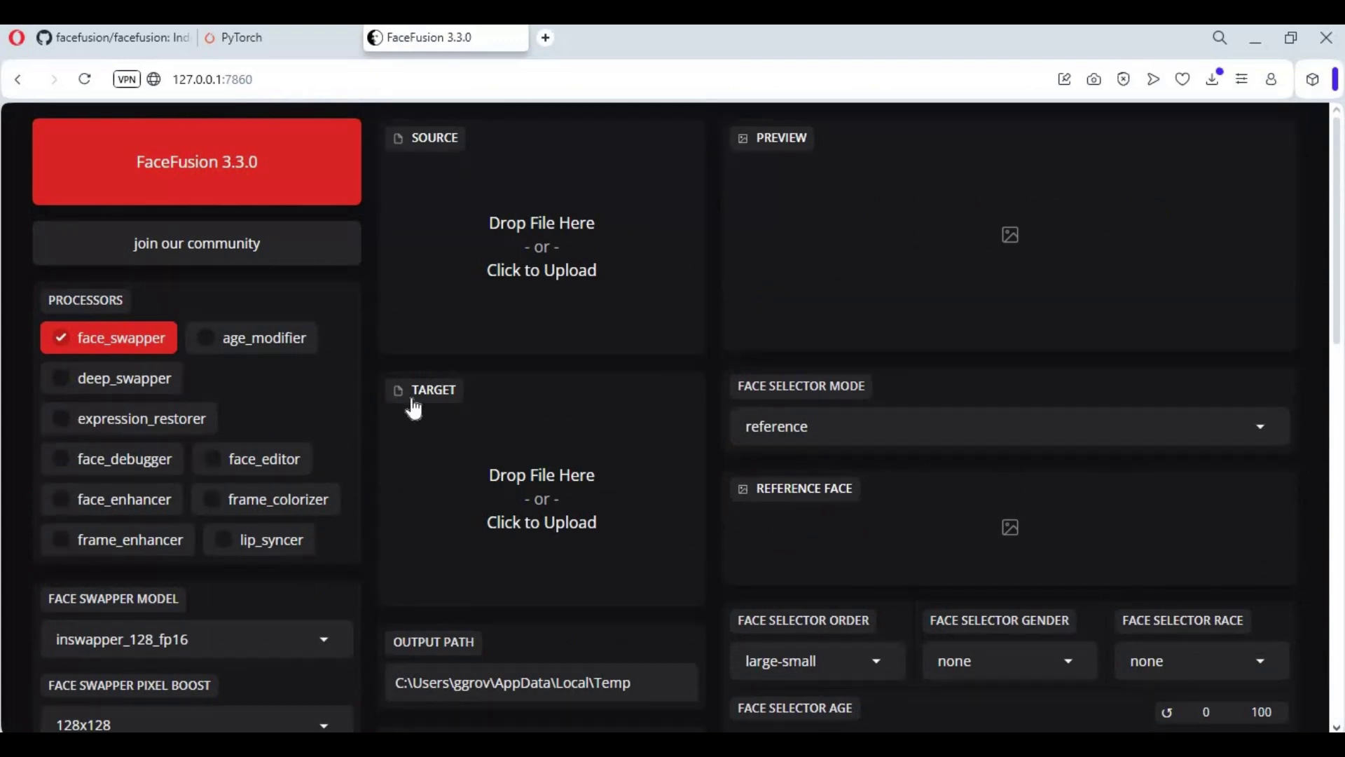
click(120, 36)
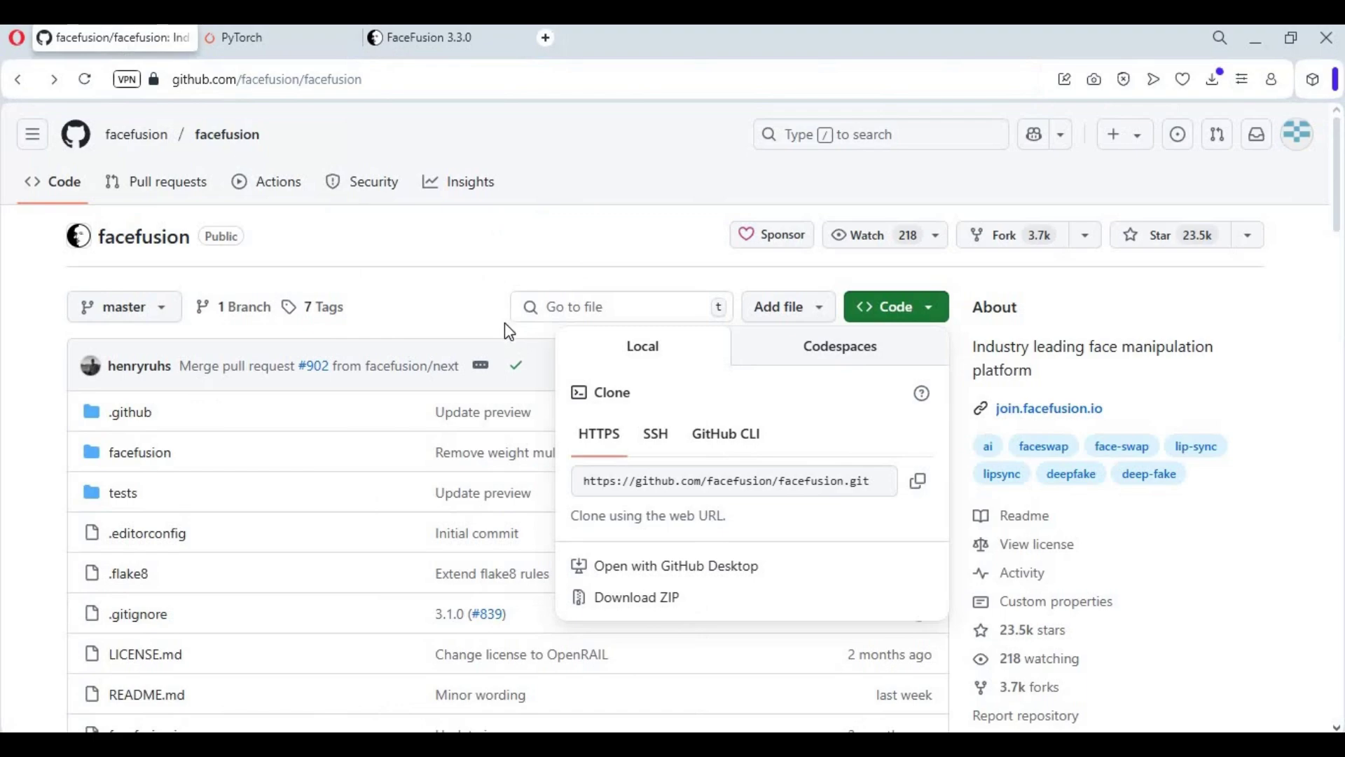
scroll(510, 332, down, 20)
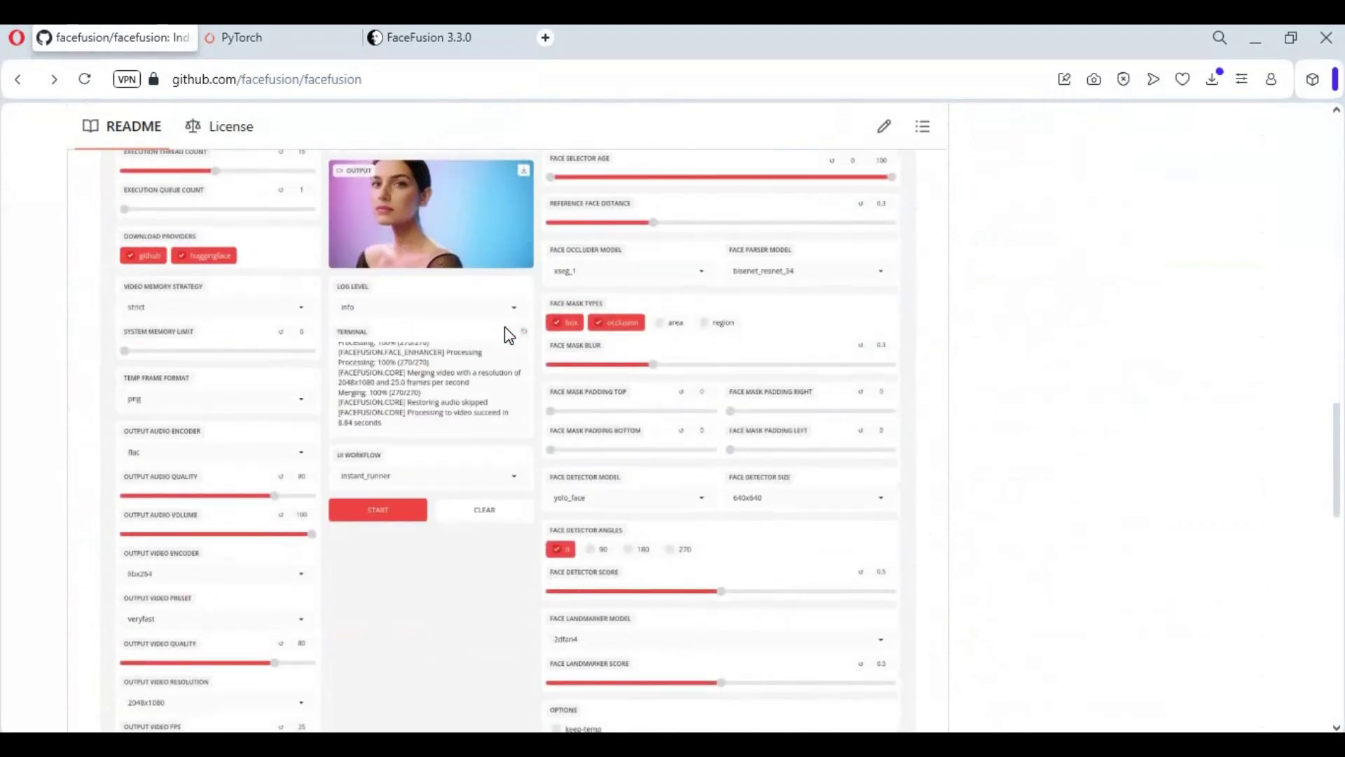
scroll(491, 337, down, 10)
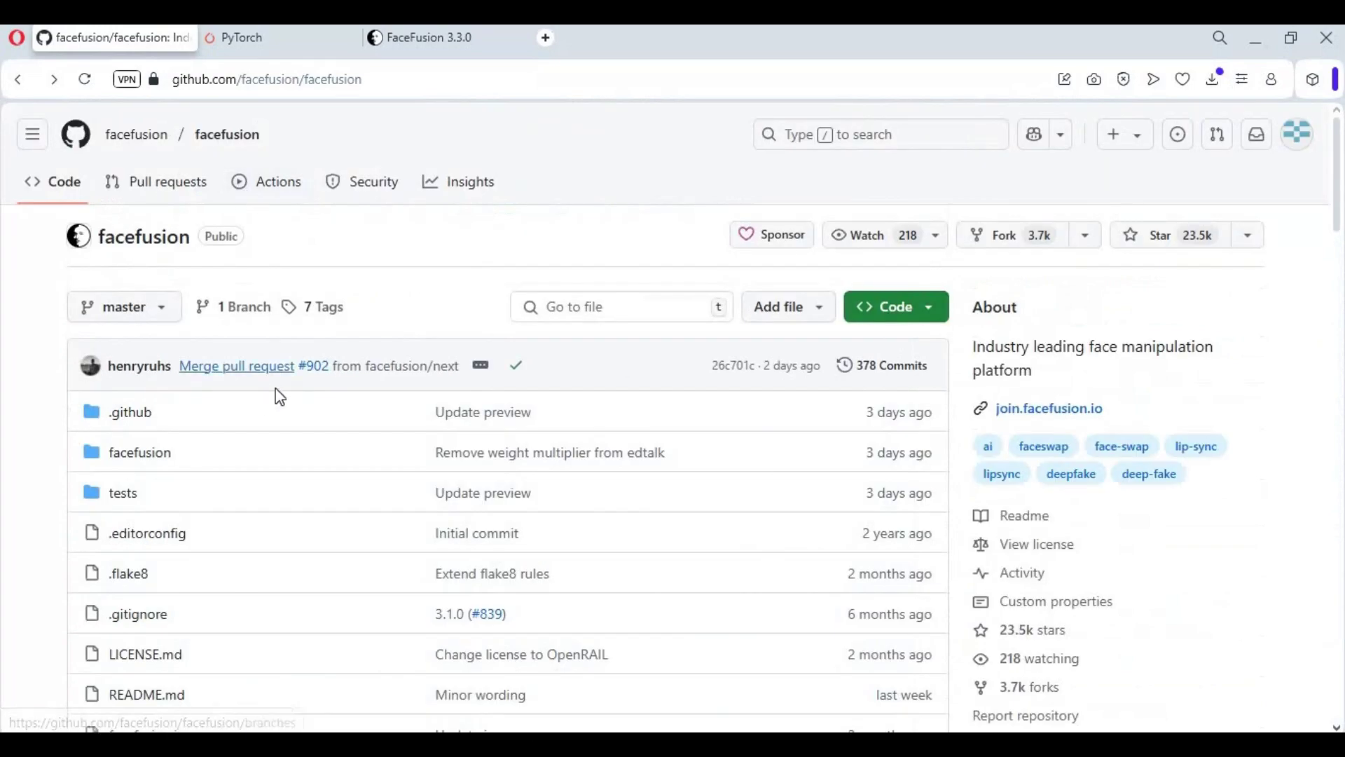
scroll(276, 393, down, 15)
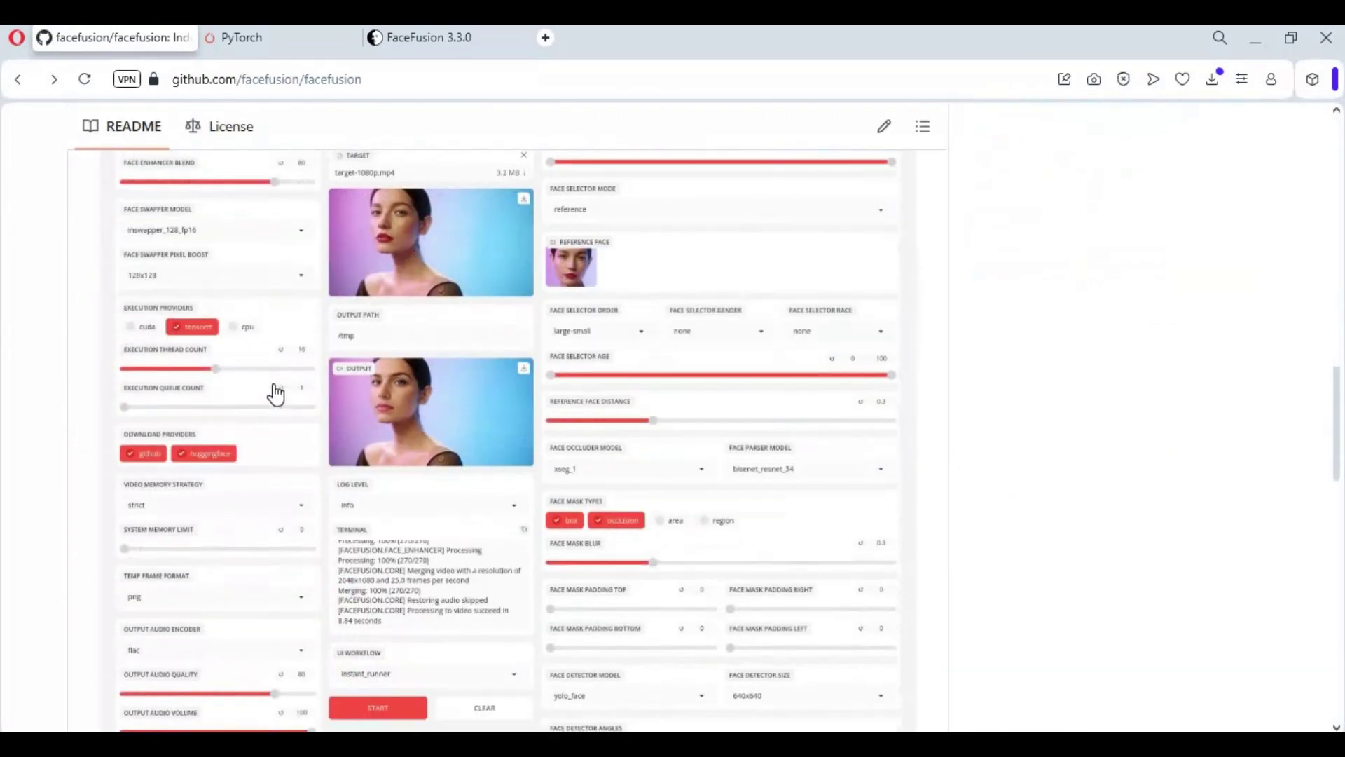
scroll(276, 393, down, 10)
click(234, 289)
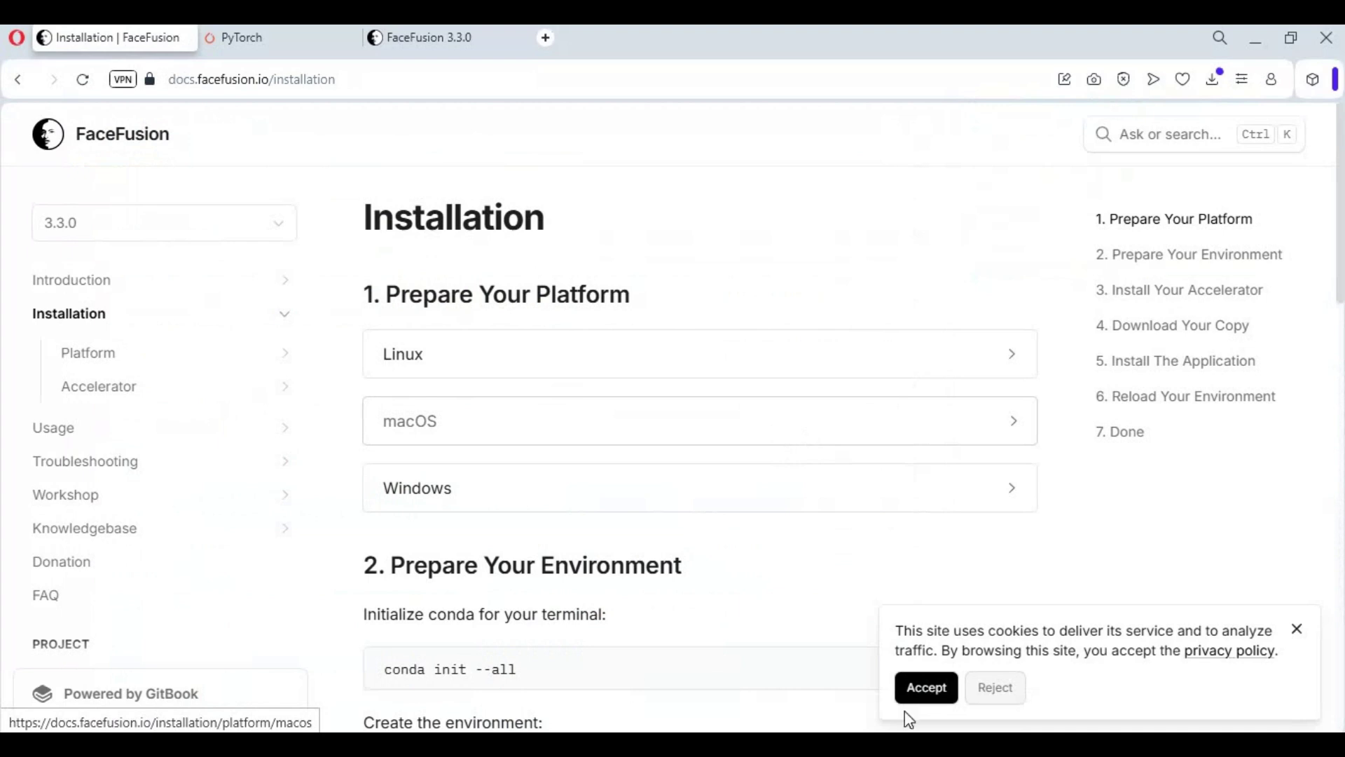
Accept the docs' cookies and open the Usage > Deepfake Webcam page
click(937, 689)
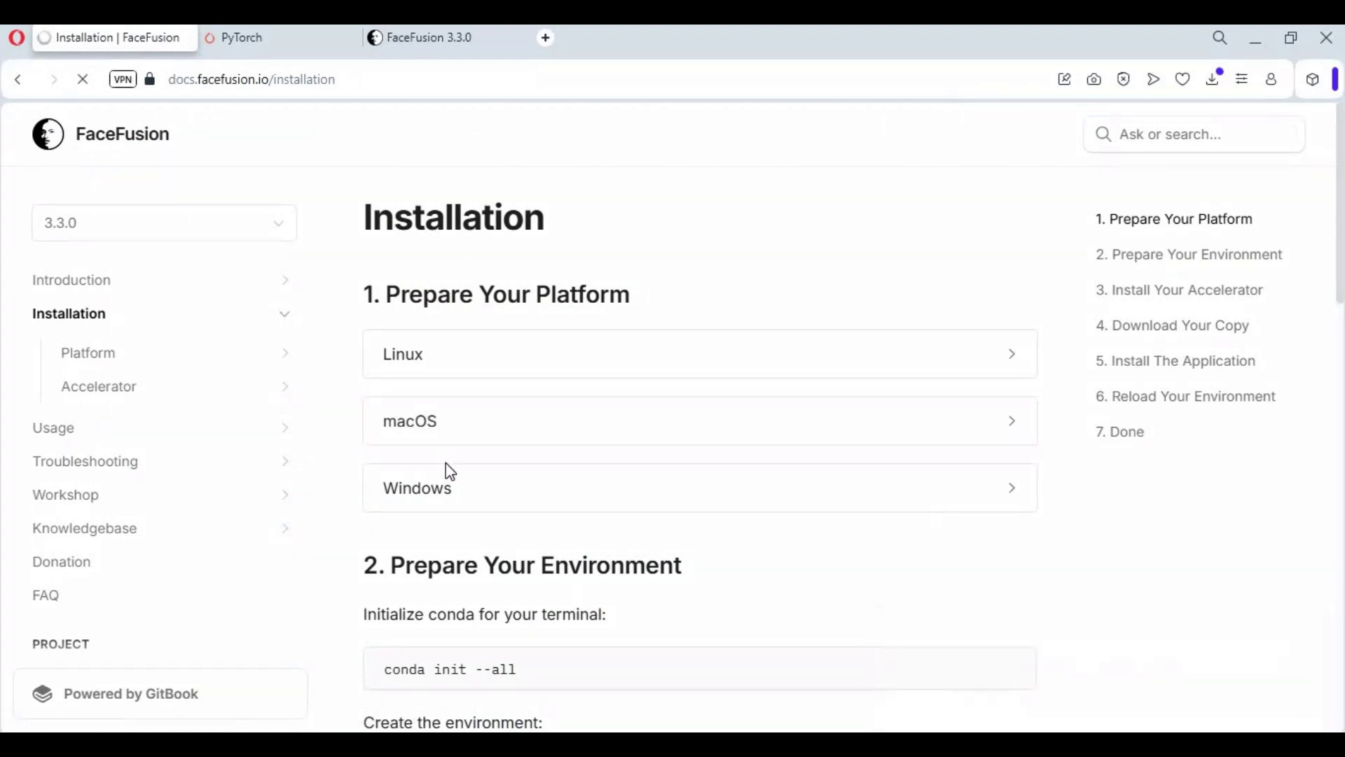
scroll(447, 464, down, 3)
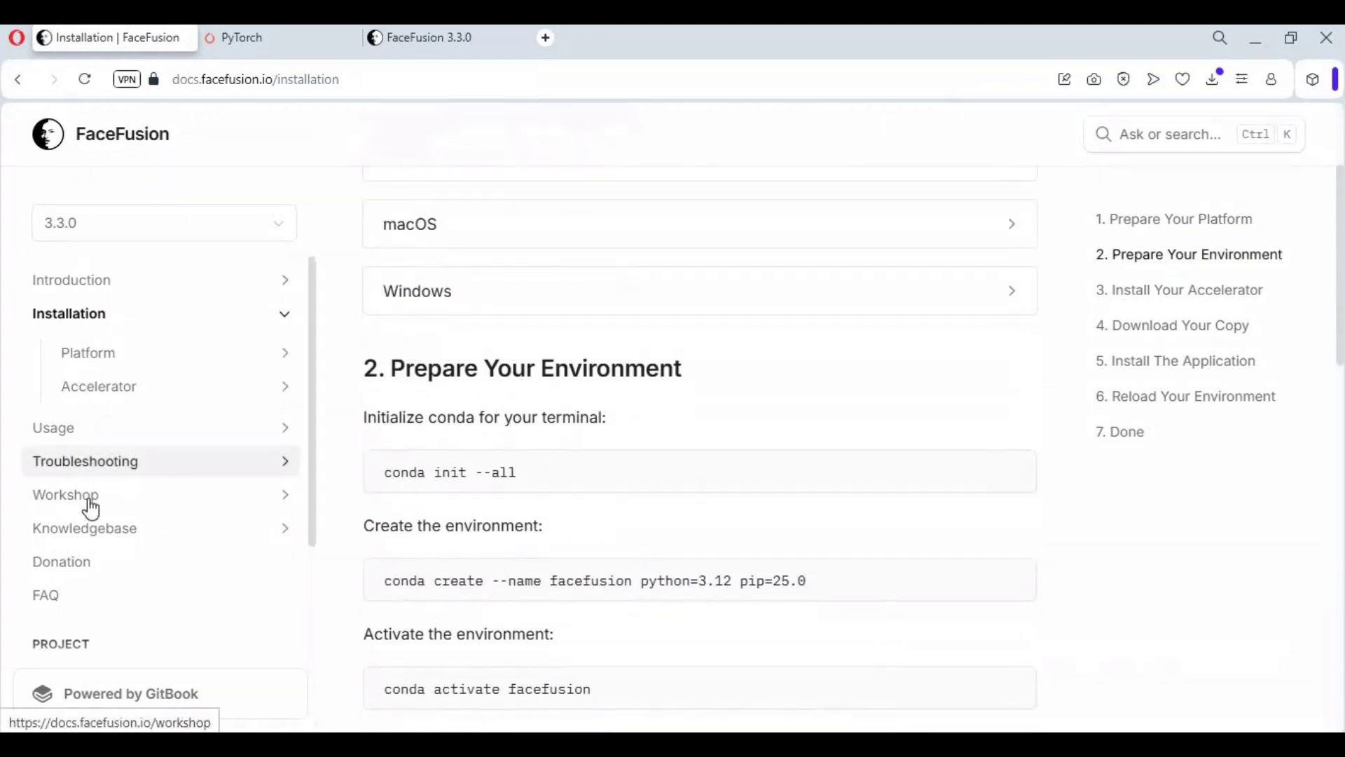
click(74, 431)
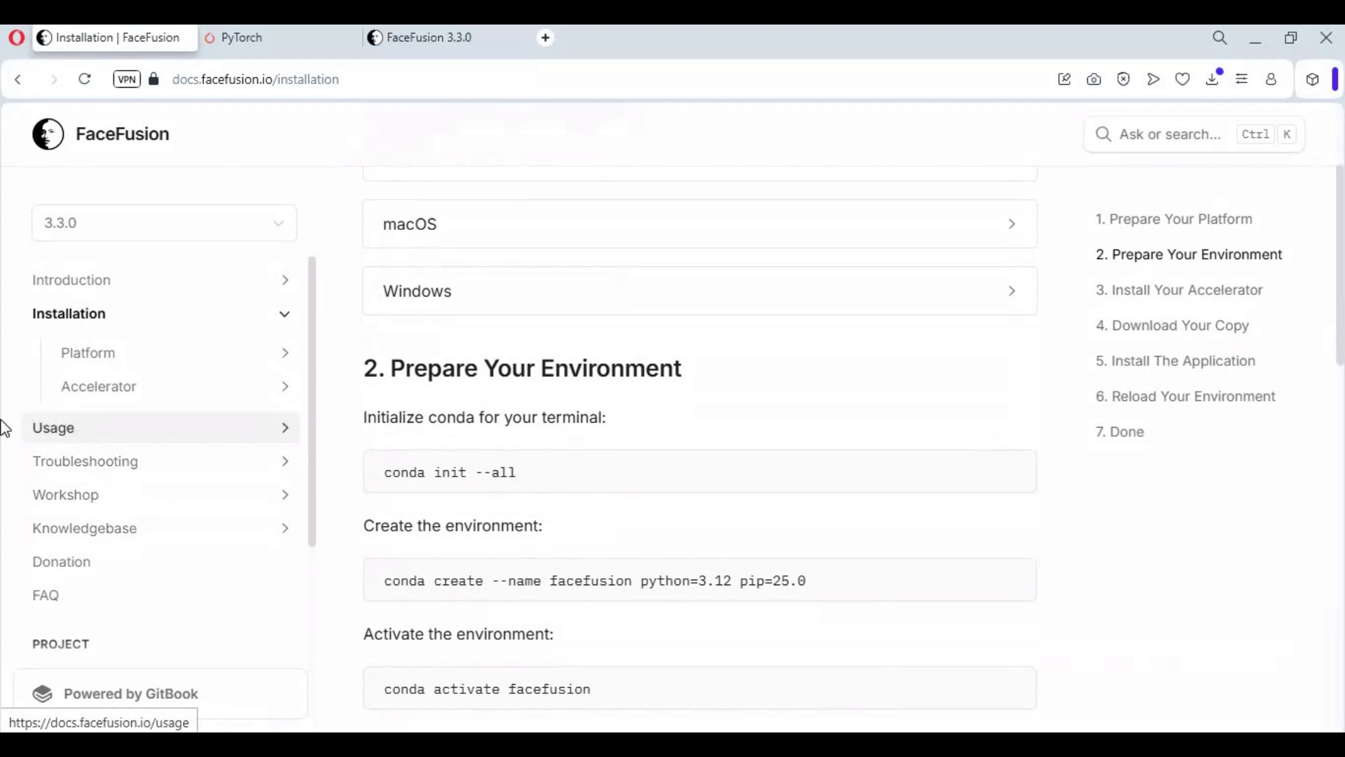
click(117, 540)
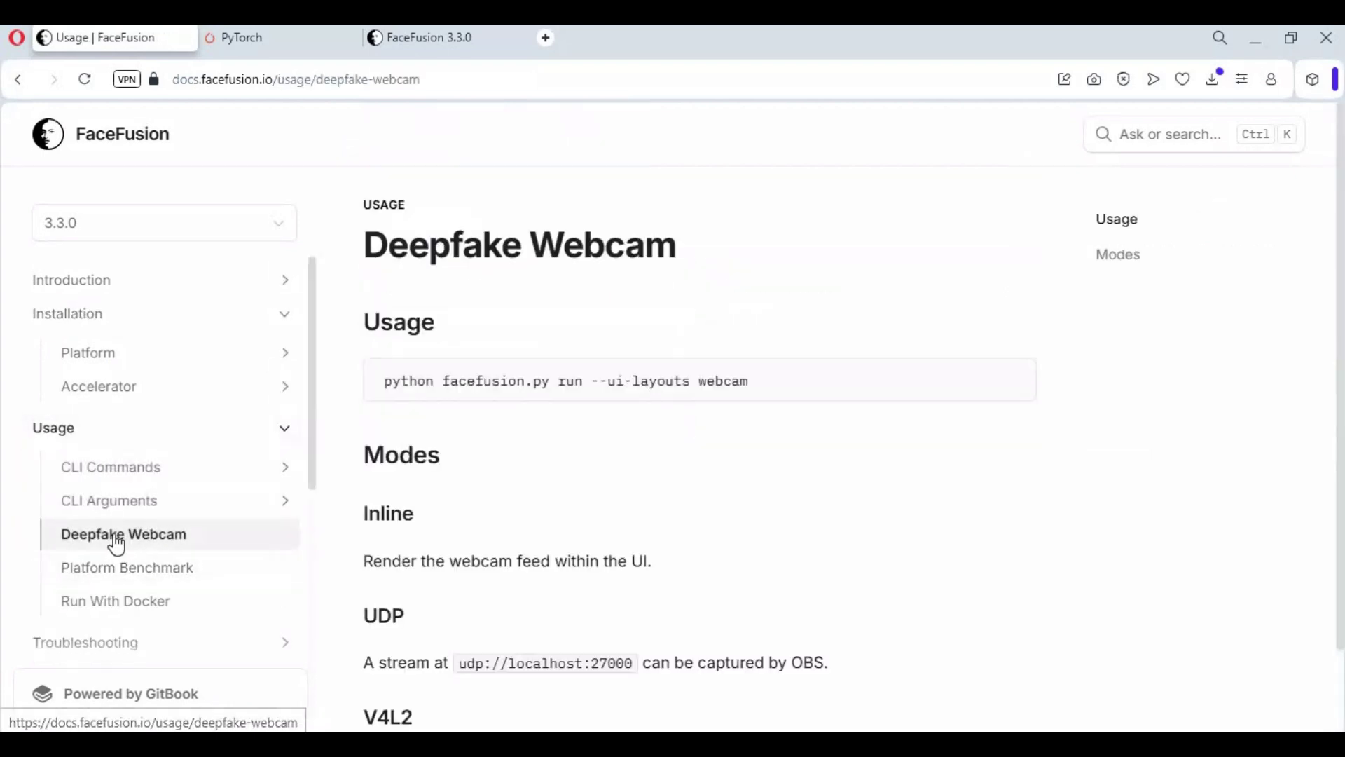
Copy the command python facefusion.py run --ui-layouts webcam
scroll(637, 470, down, 1)
scroll(759, 456, up, 1)
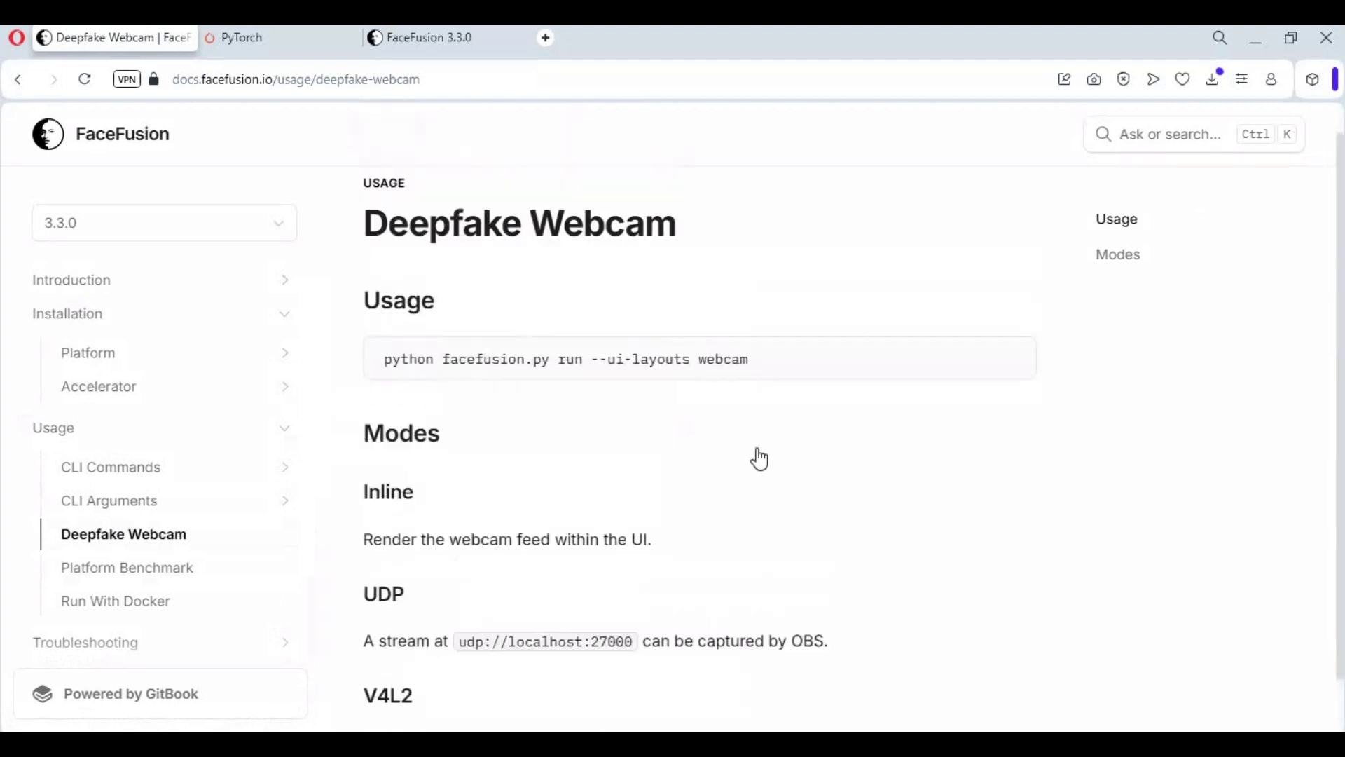
drag(748, 380, 439, 402)
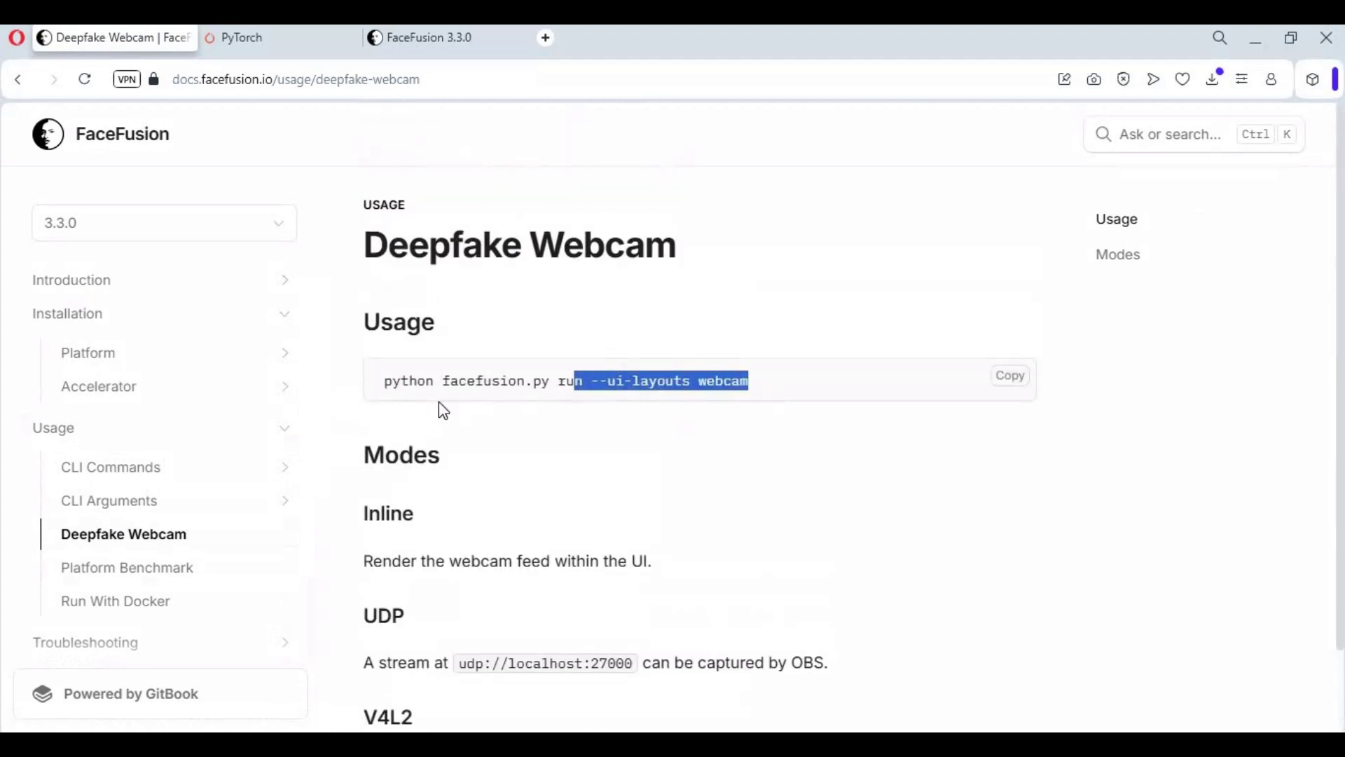
triple_click(382, 388)
right_click(471, 376)
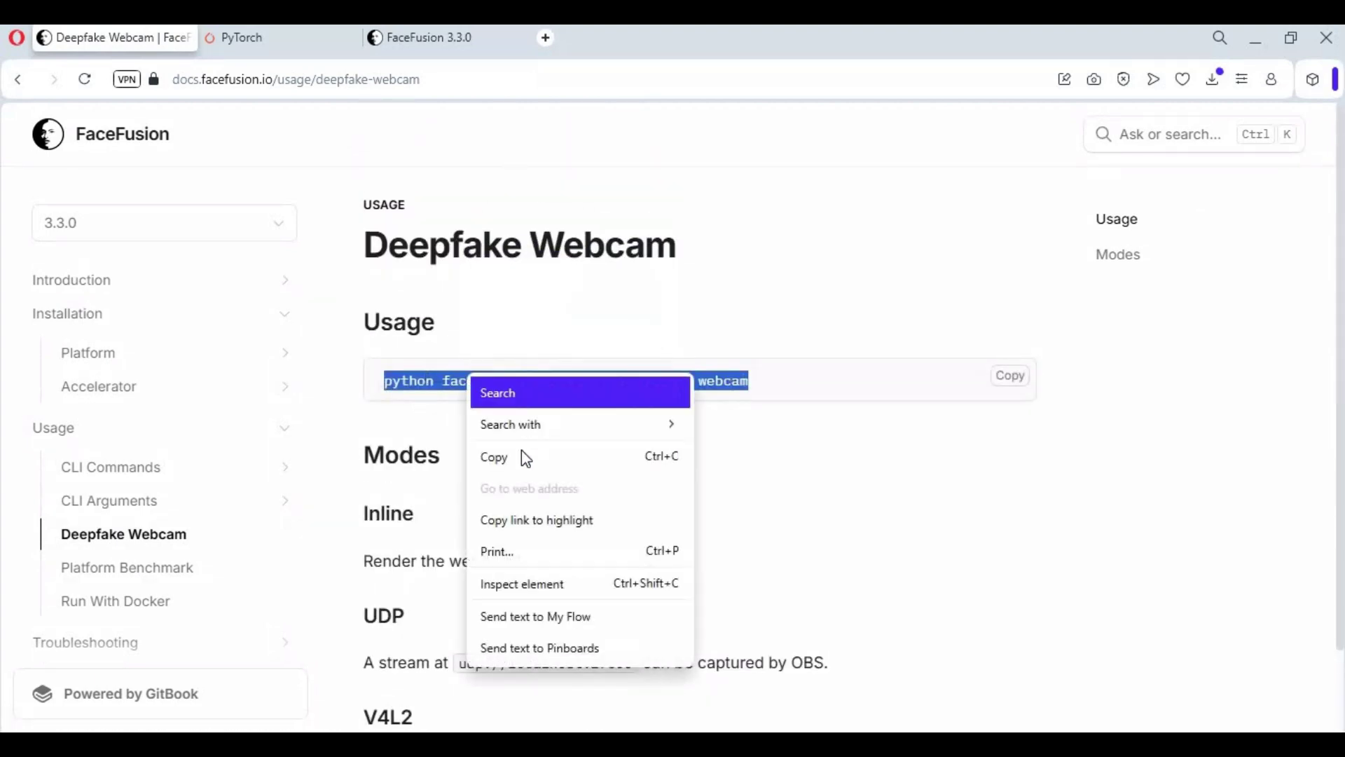
click(522, 452)
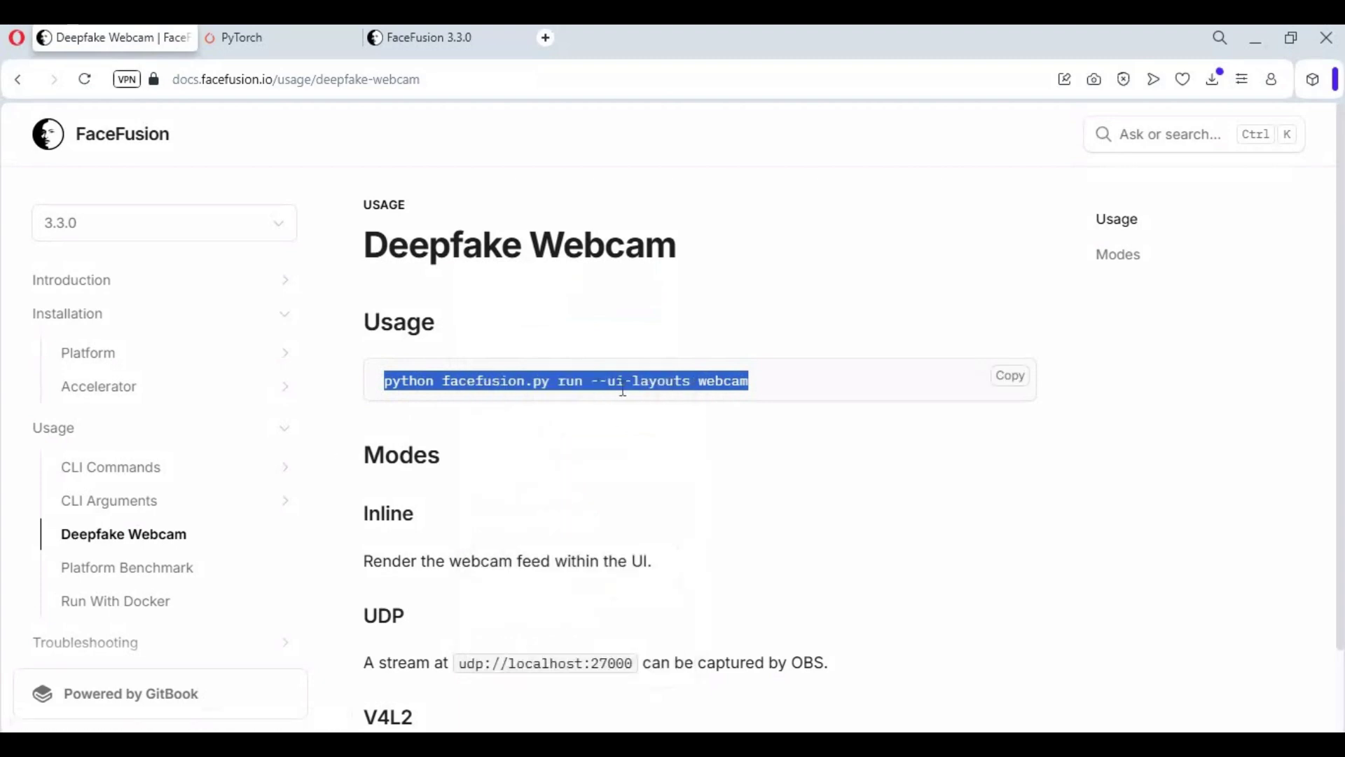
Stop the running FaceFusion server and relaunch it with the pasted --ui-layouts webcam command
key(alt+Tab)
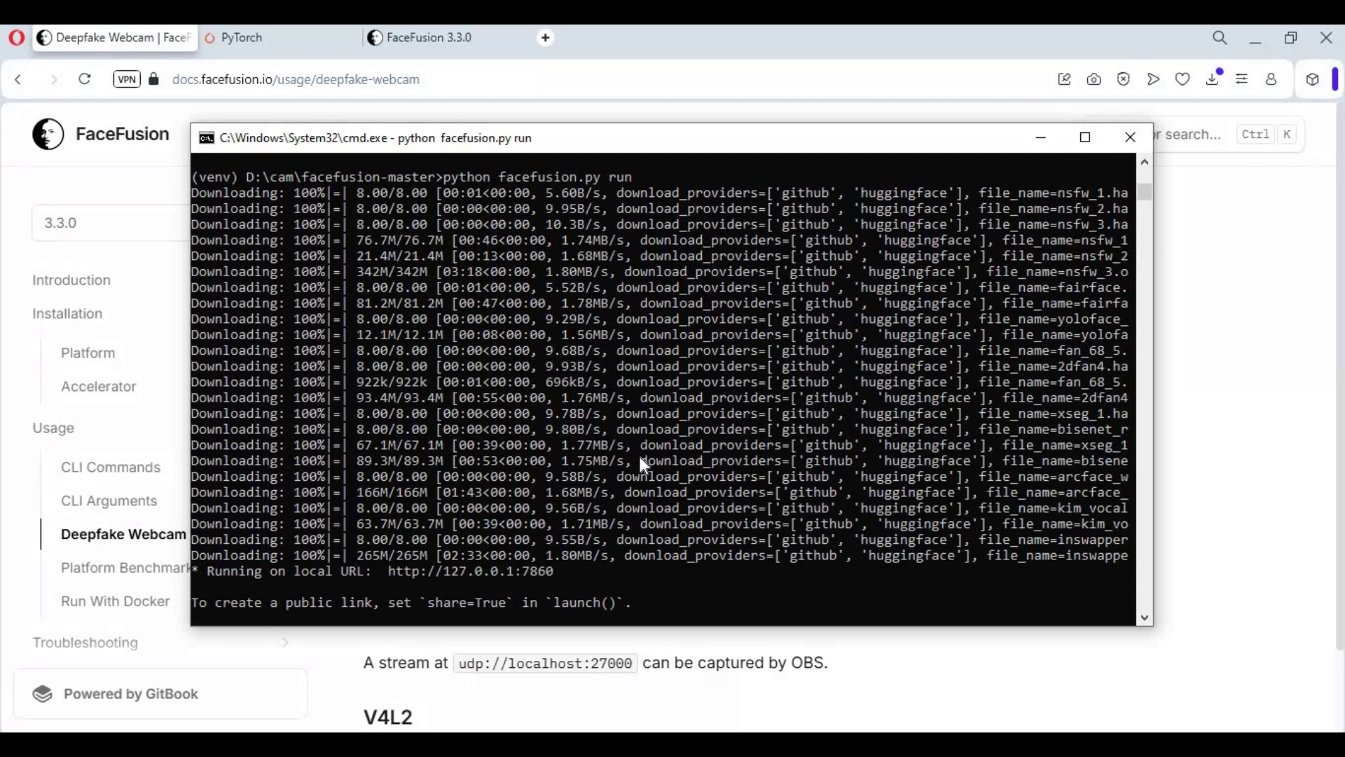
key(ctrl+c)
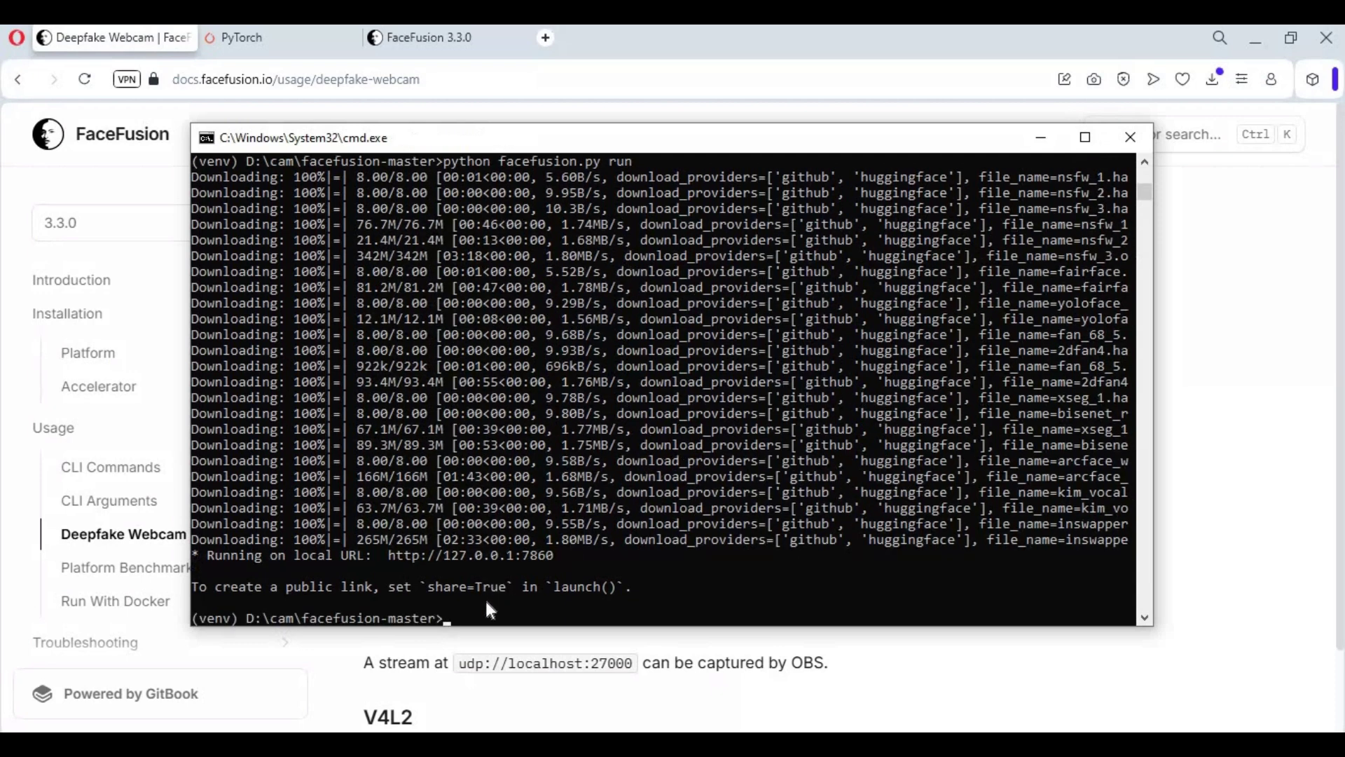
key(ctrl+v)
key(Return)
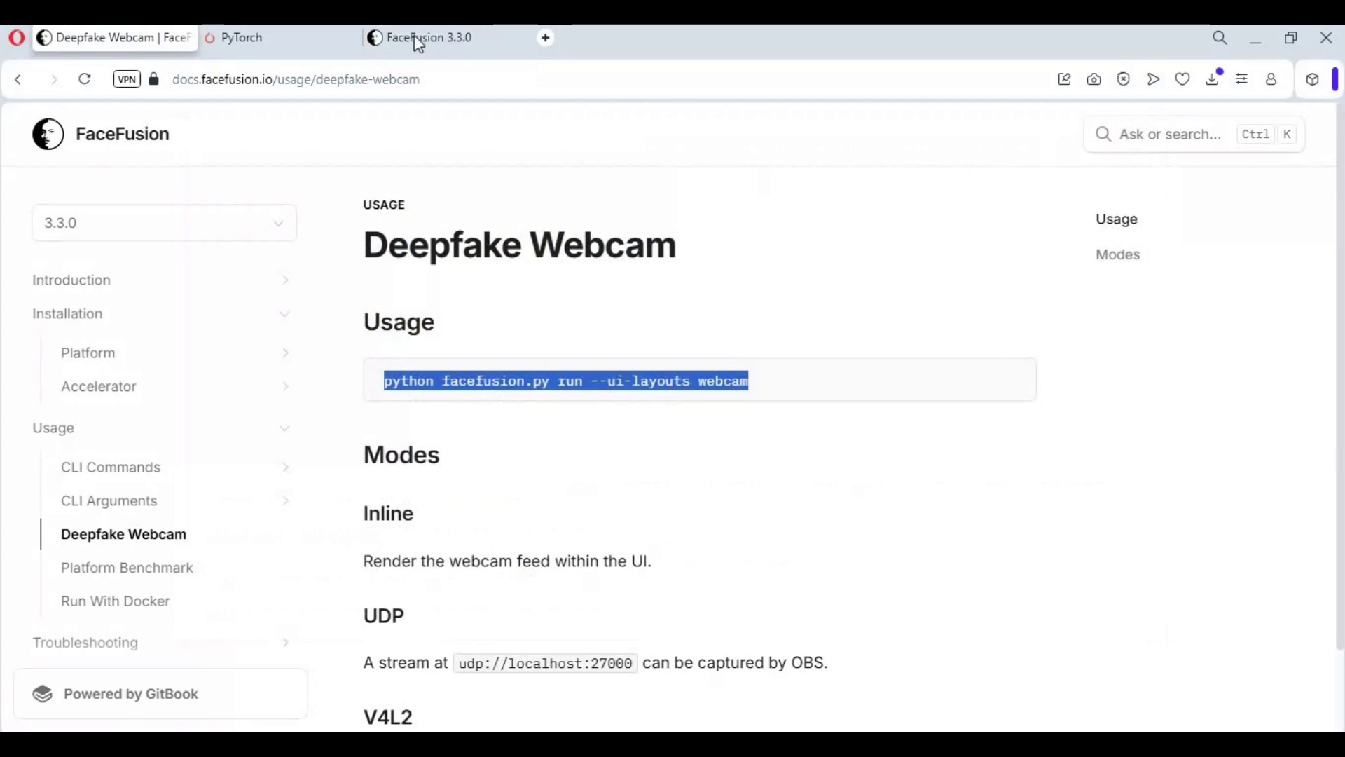
Load 127.0.0.1:7860 in the FaceFusion tab to get the webcam layout and review its settings
click(420, 38)
click(380, 72)
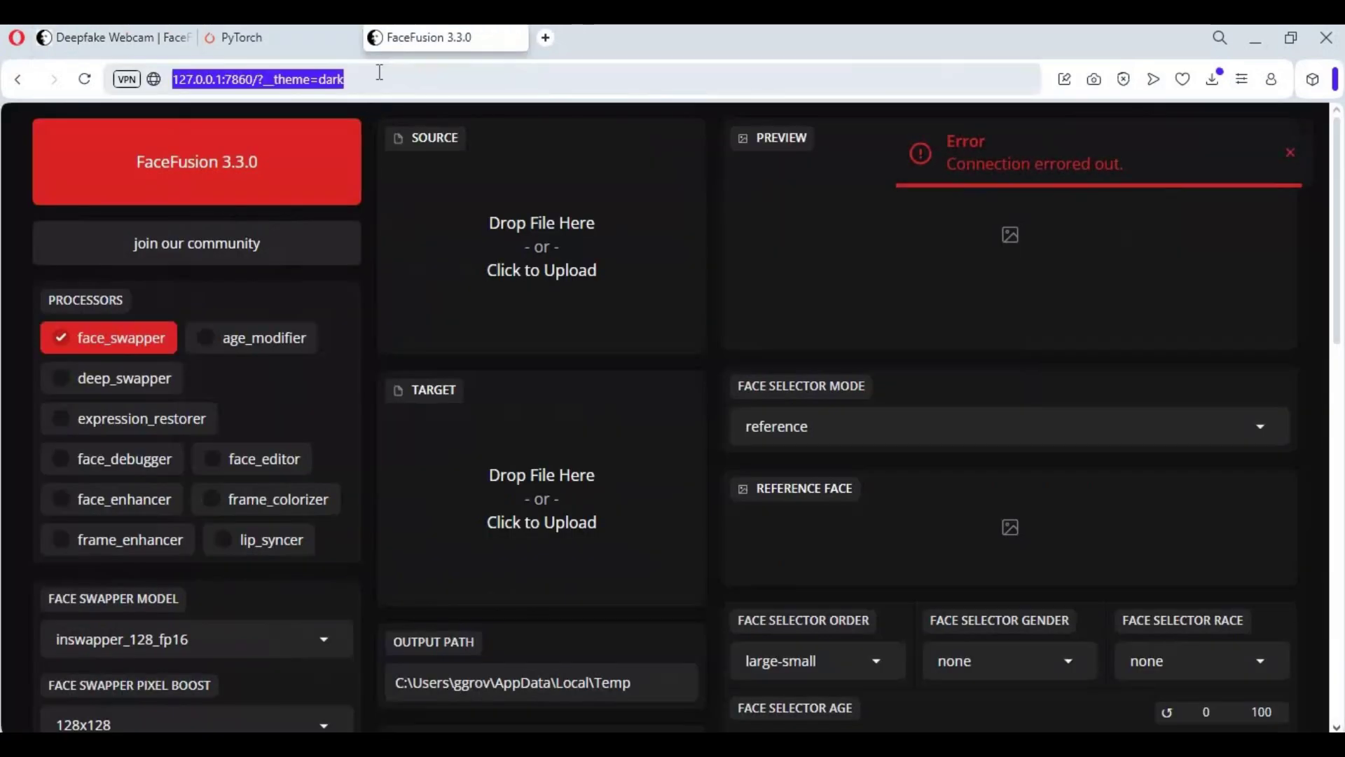
text(127.0.0.1:7860)
key(Return)
scroll(505, 270, down, 4)
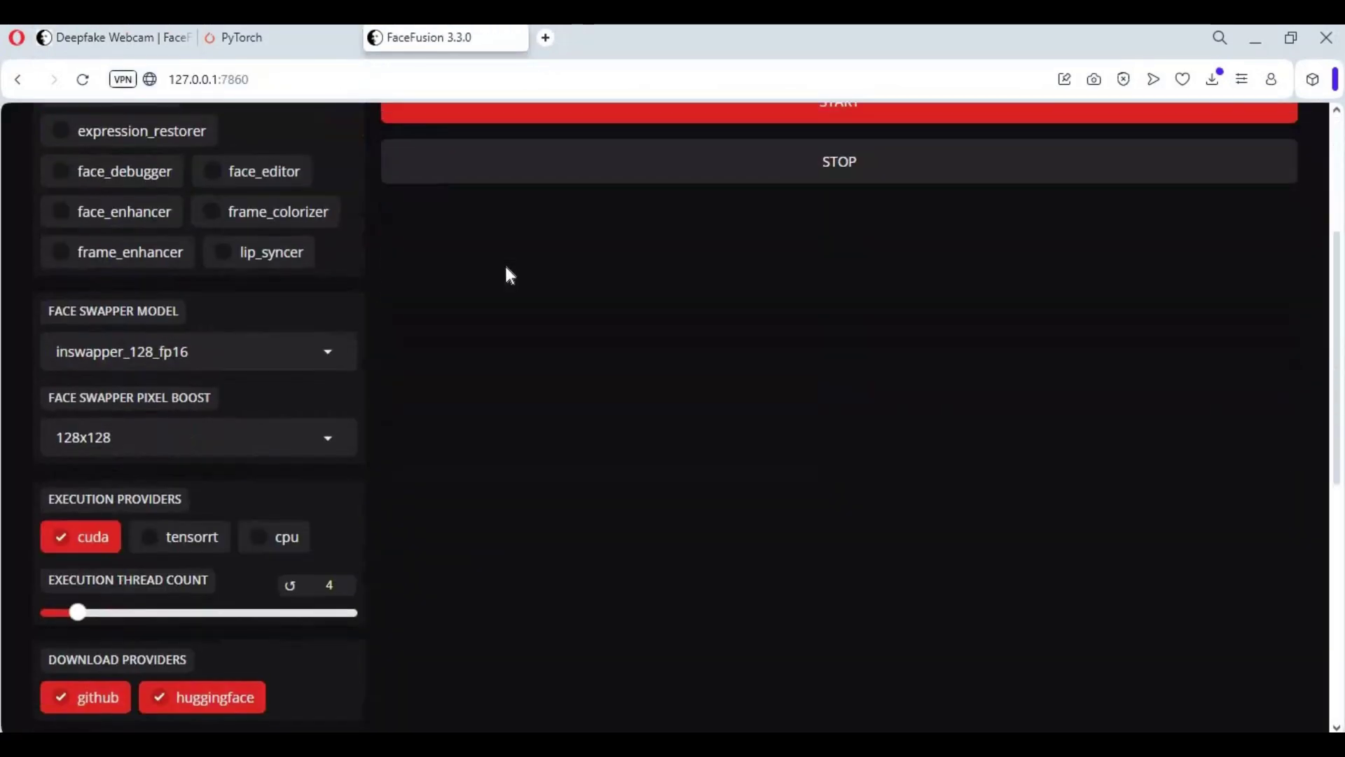
scroll(508, 274, down, 8)
scroll(513, 273, up, 12)
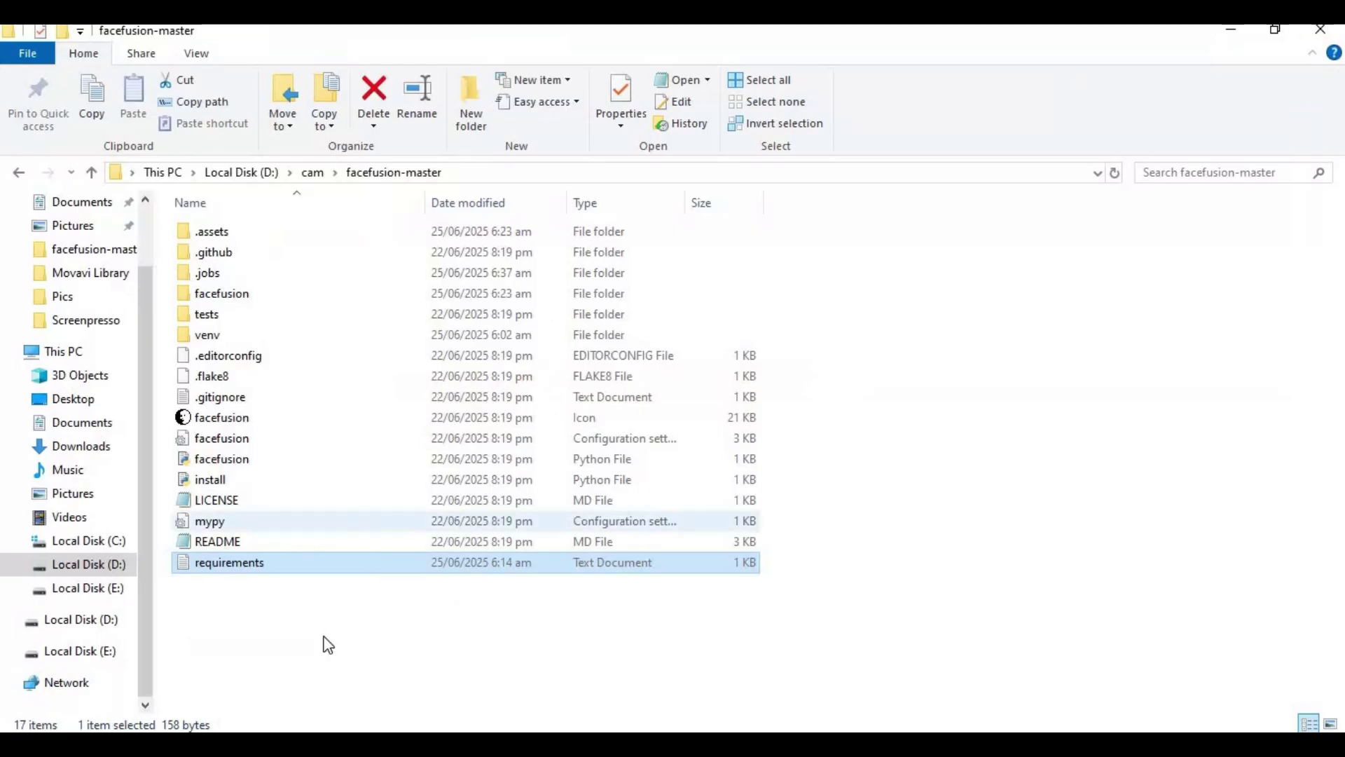
Create a New Text Document in facefusion-master and open it in Notepad
right_click(325, 636)
mouse_move(389, 589)
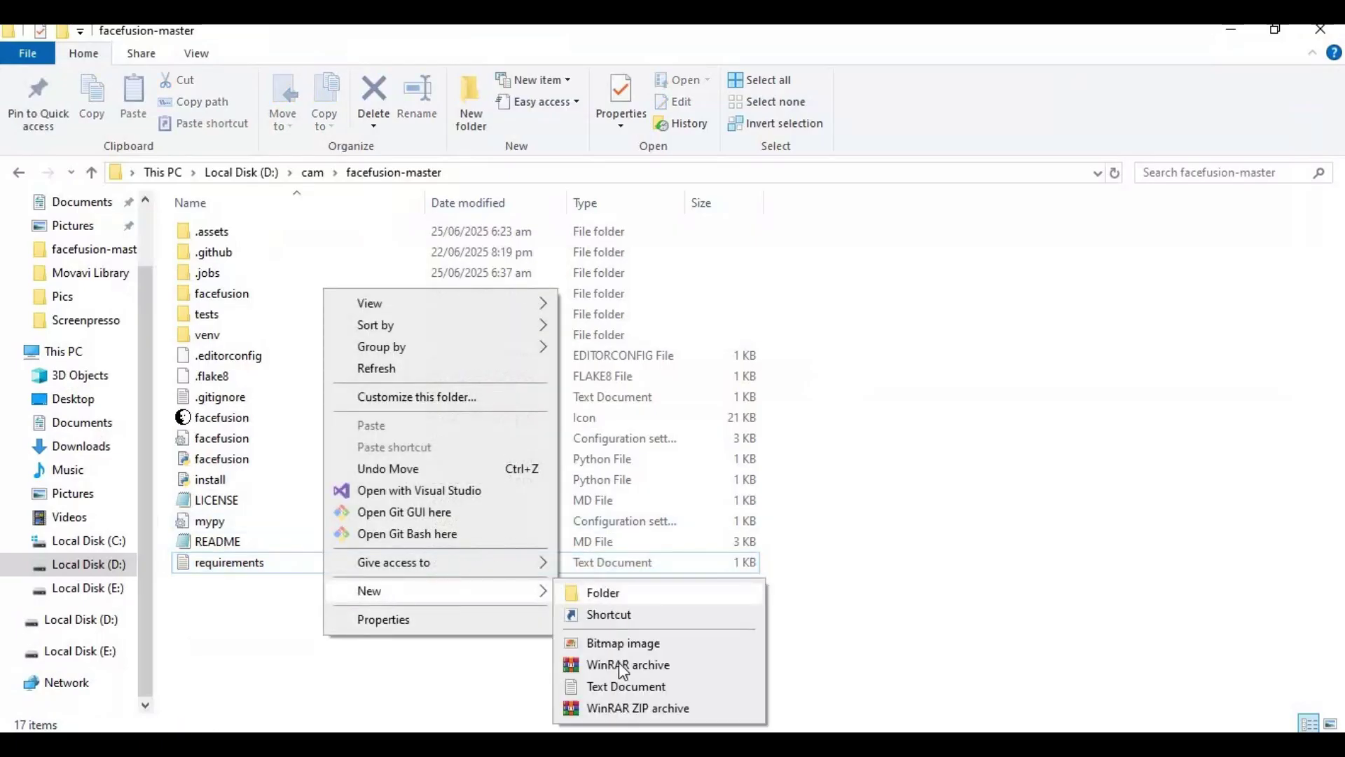
key(Return)
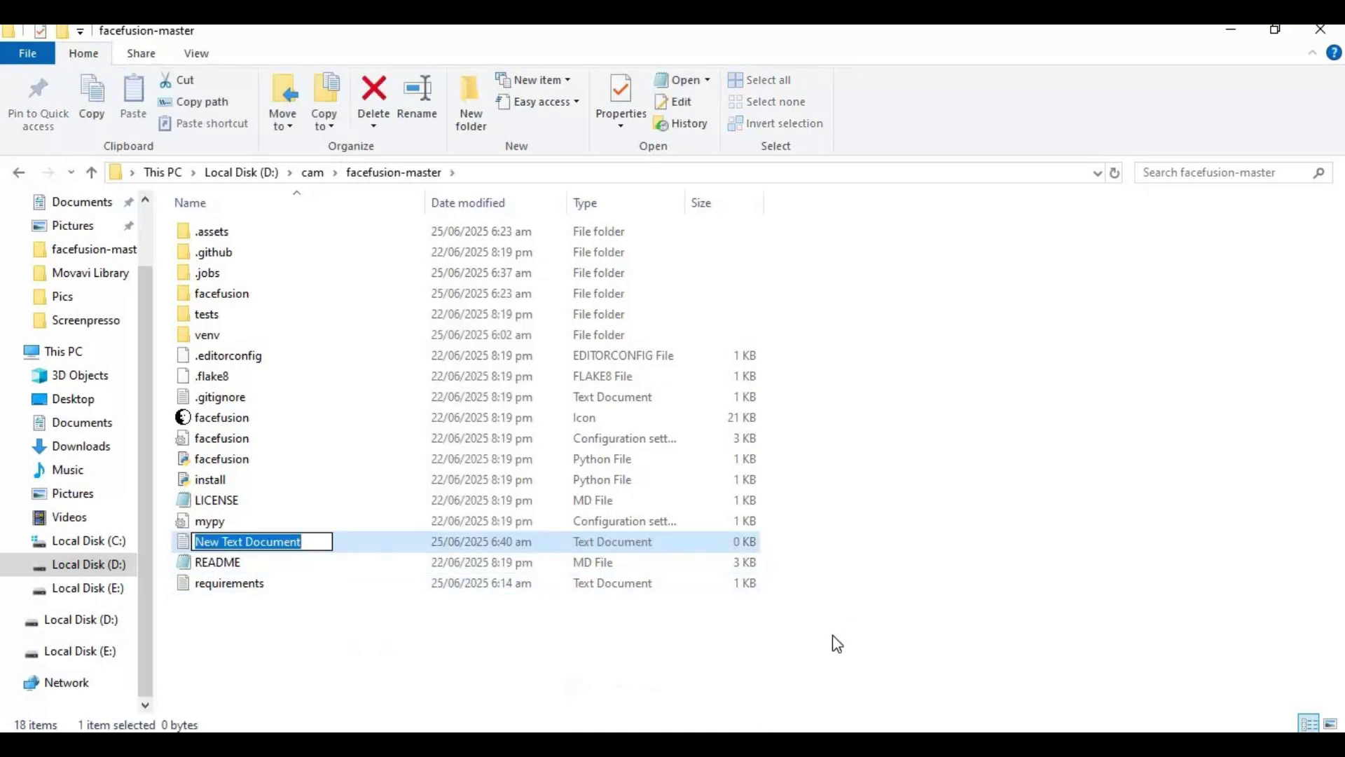
key(Return)
double_click(253, 550)
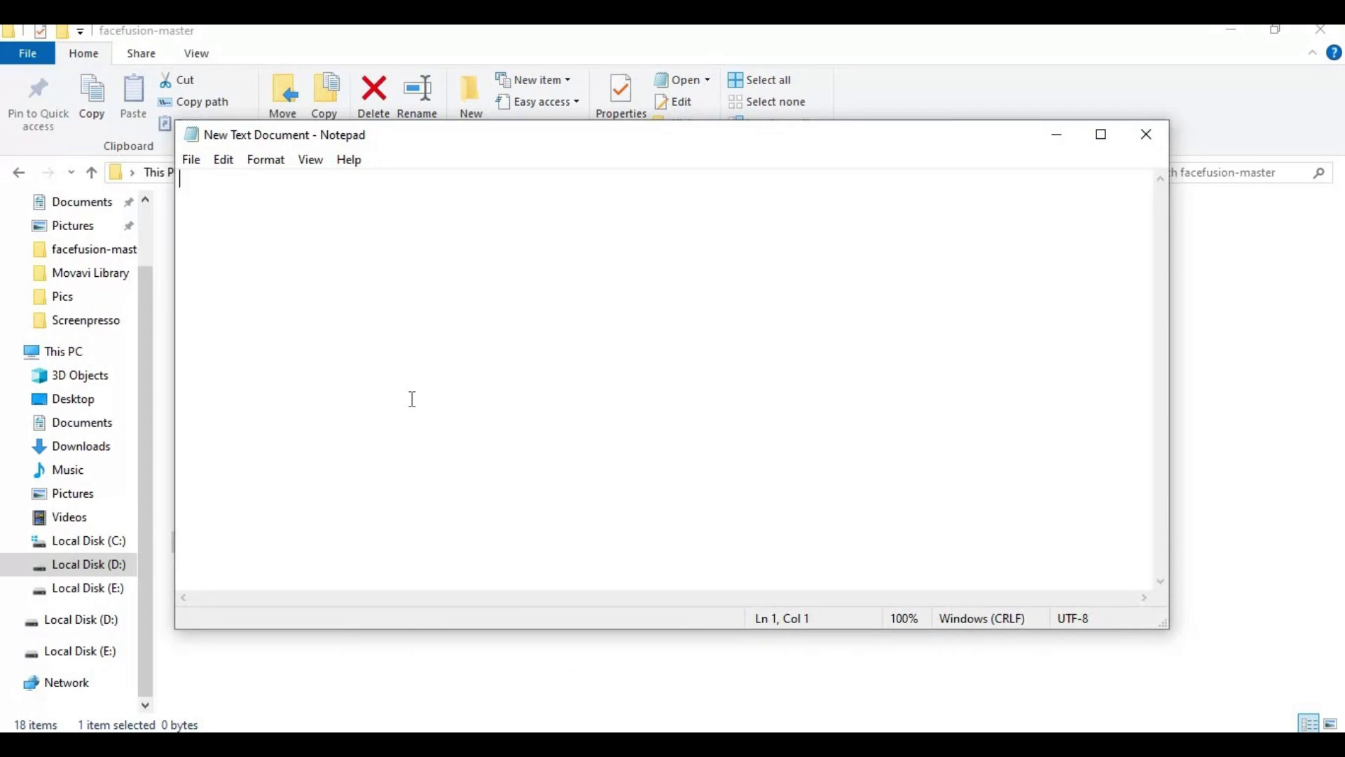
text(@e)
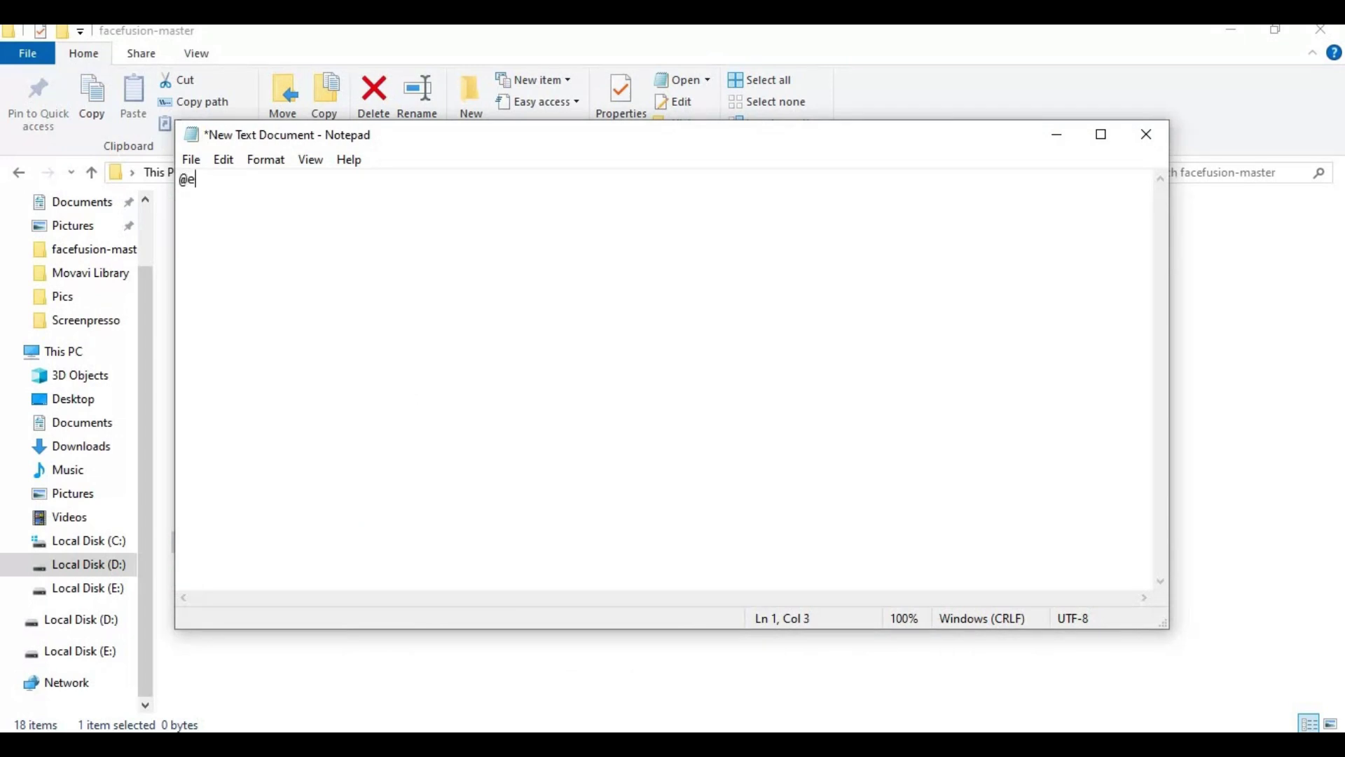
text(cho off)
key(Return)
text(call v)
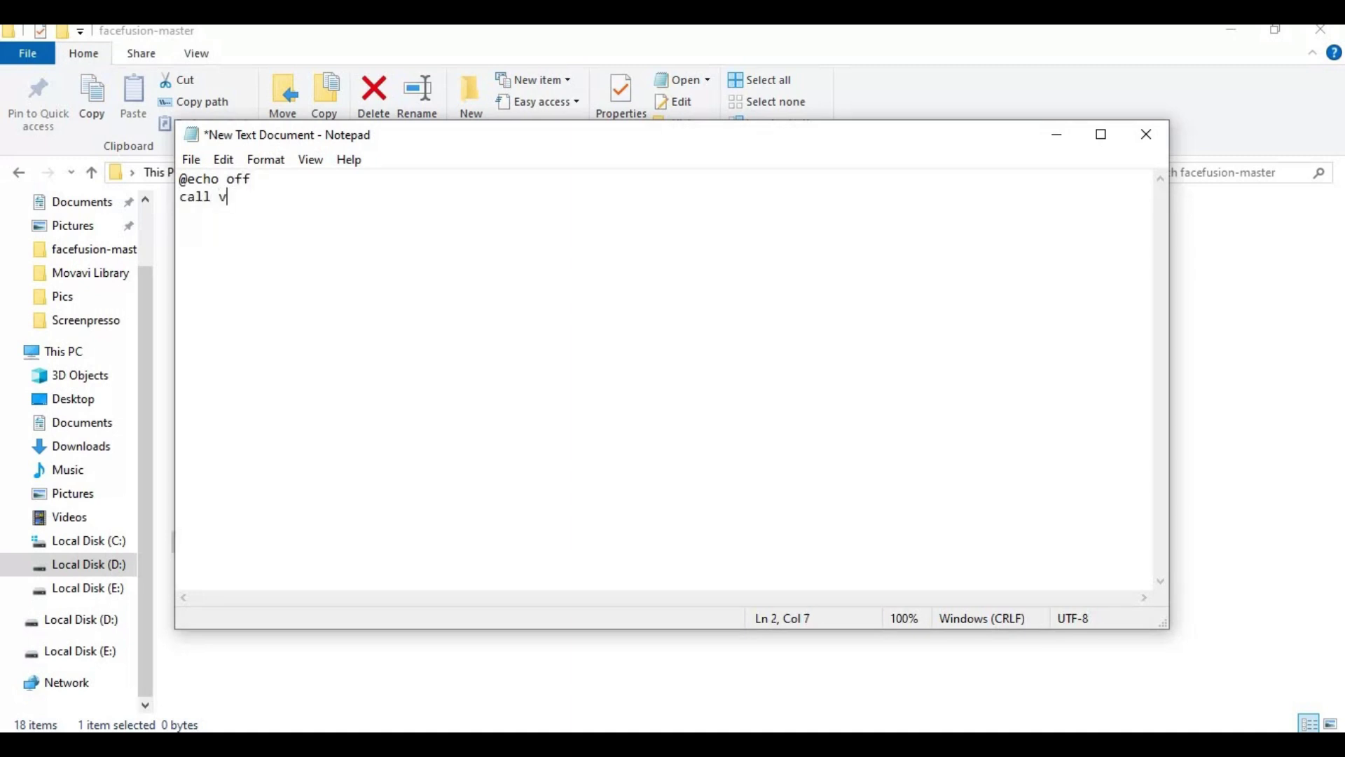
text(env\scripts\a)
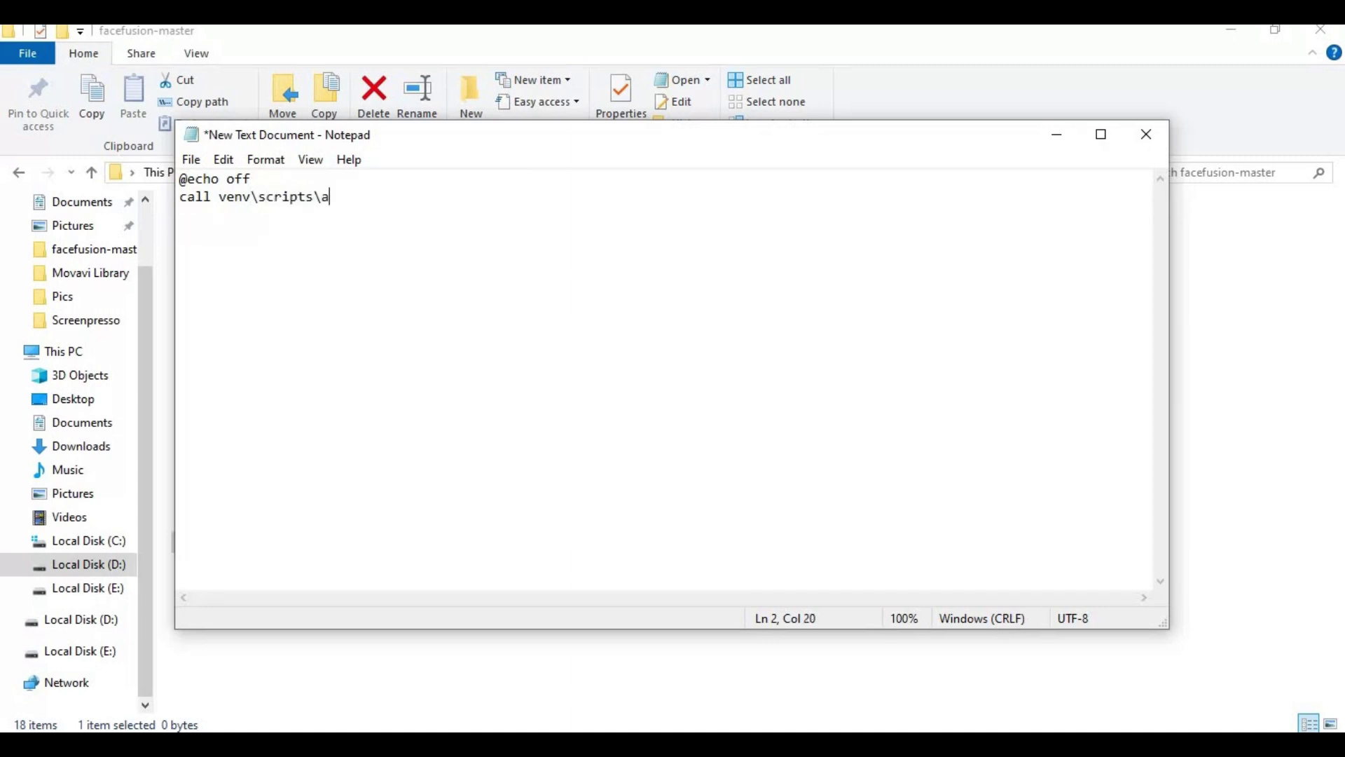
text(ctivate)
key(Return)
text(python )
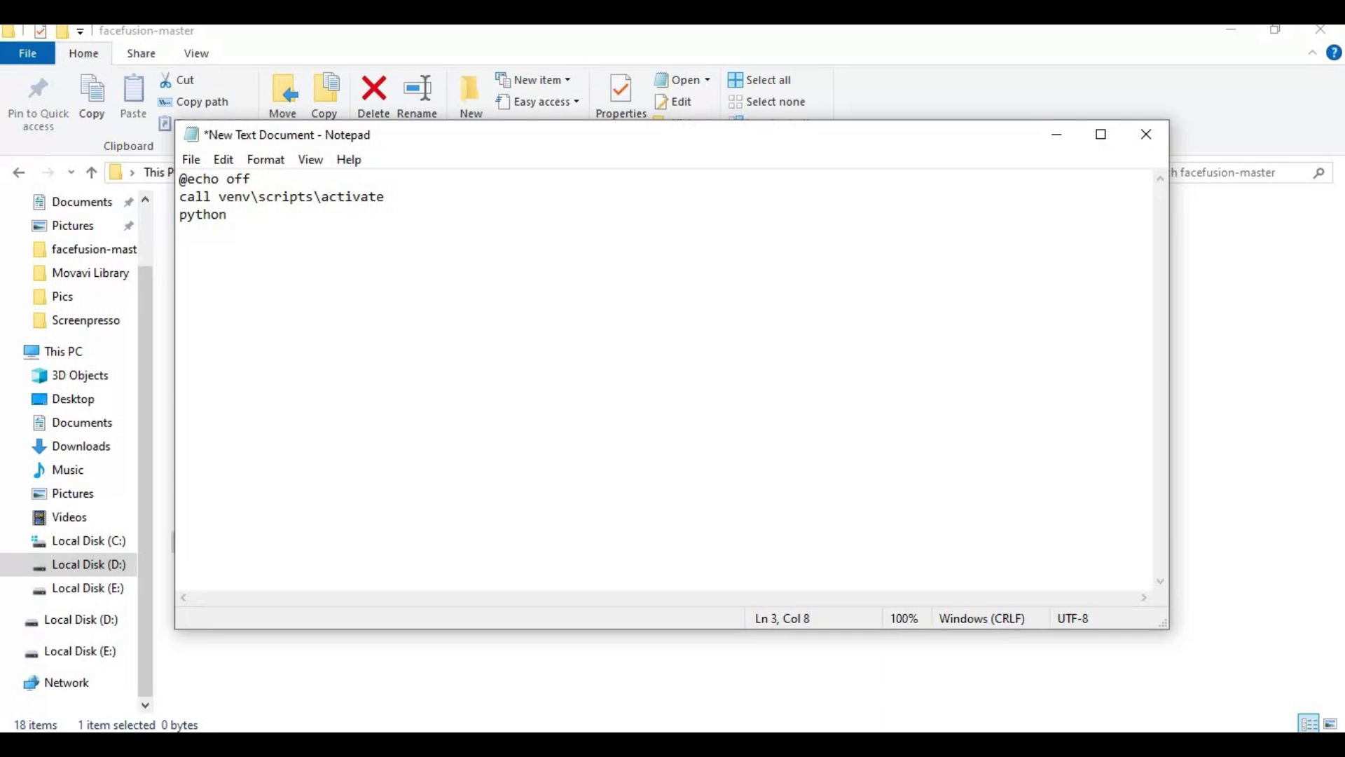
text(facefusion.py run)
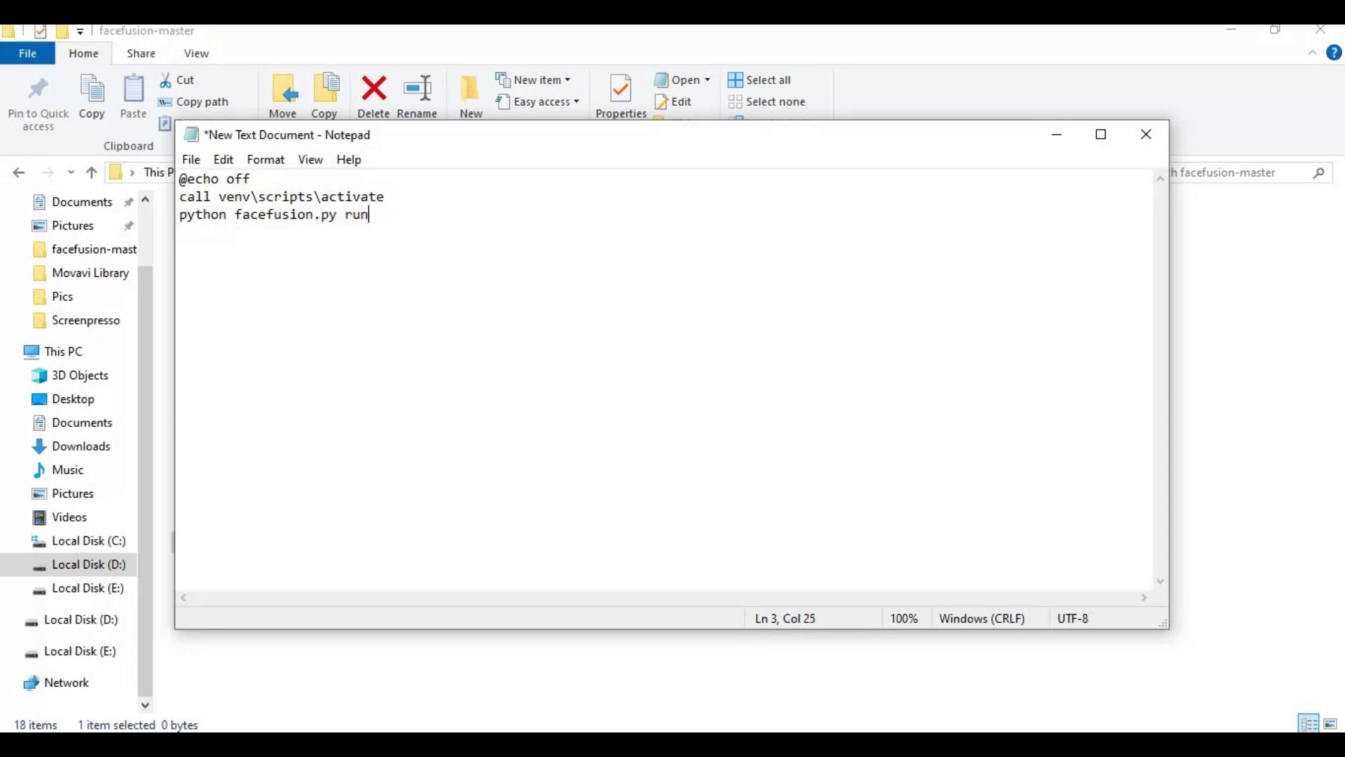
key(Return)
text(pause)
click(195, 159)
Save the script as Facefusion.bat and close Notepad
click(258, 271)
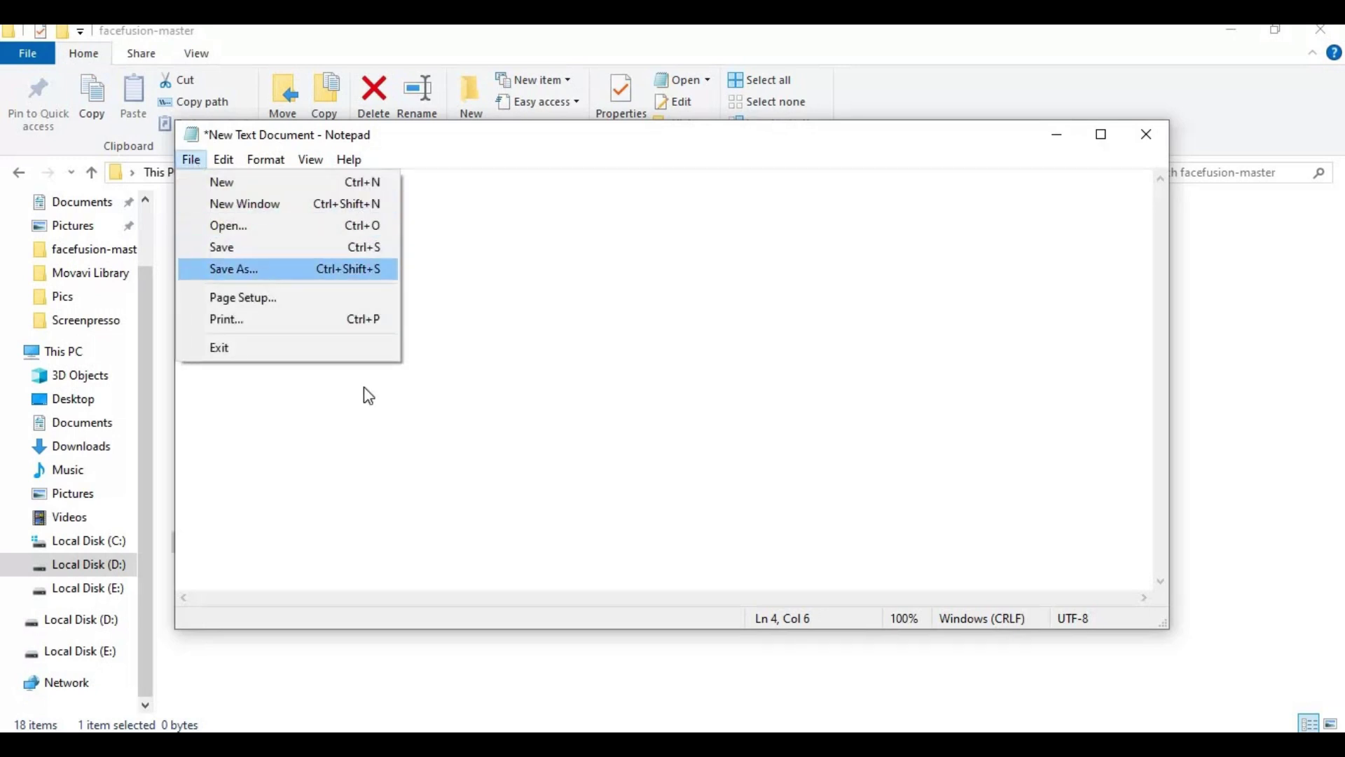
text(Fa)
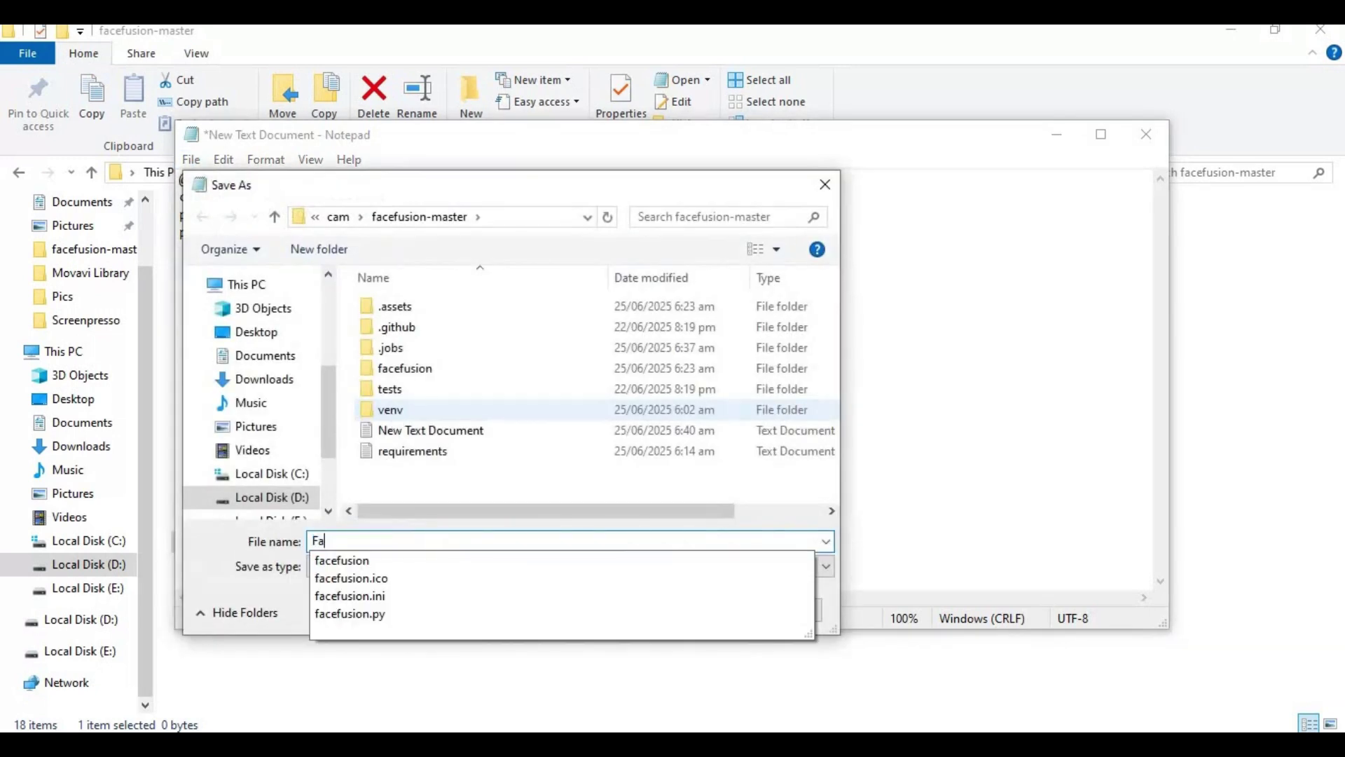
text(cefusion.bat)
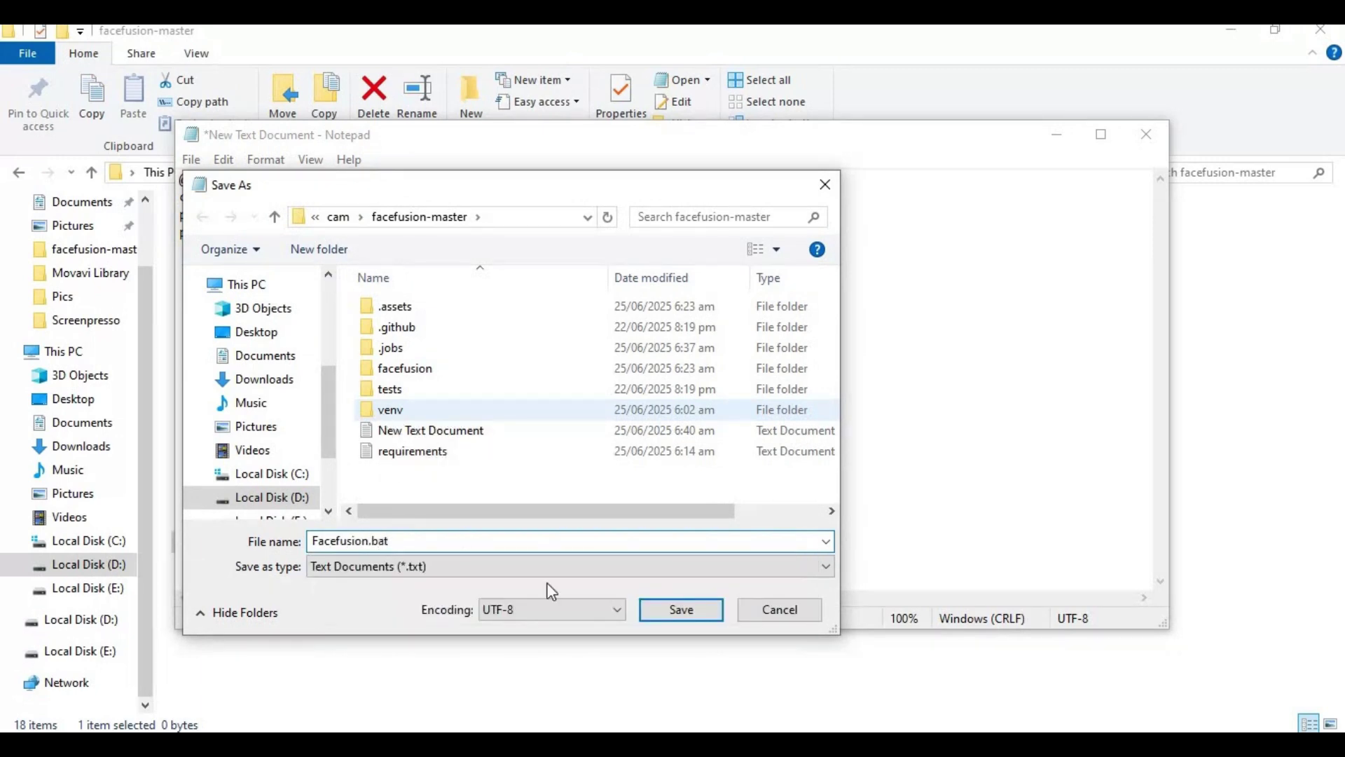
click(681, 609)
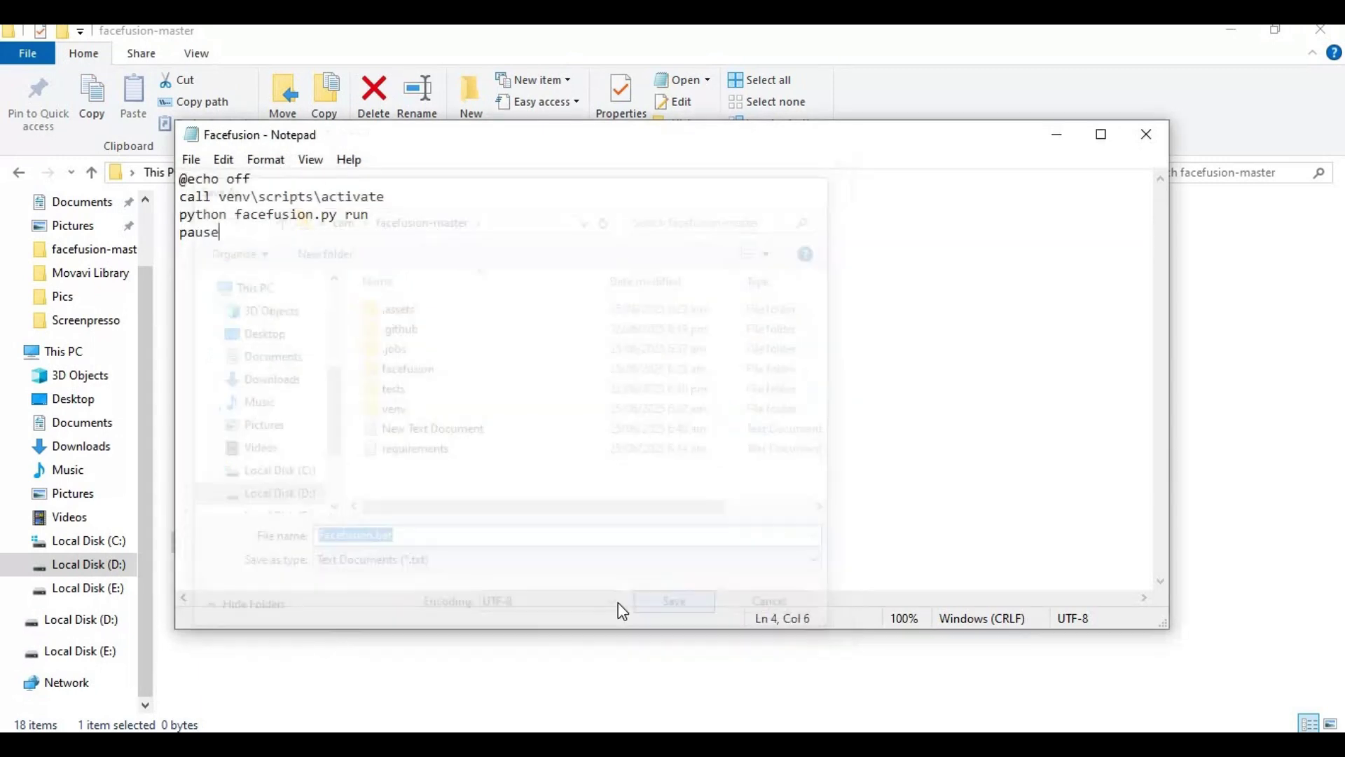
click(1146, 134)
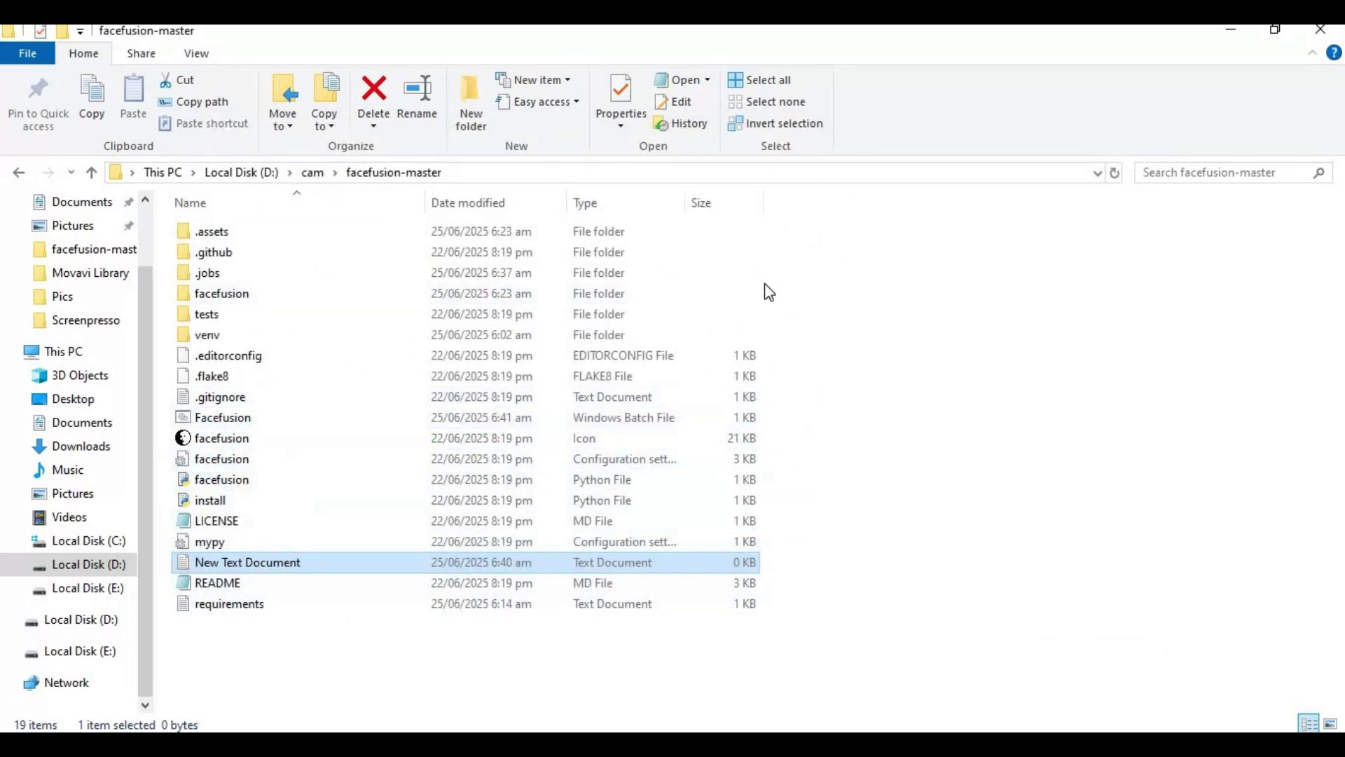
Create another text document, New Text Document (2), and open it in Notepad
right_click(790, 284)
mouse_move(884, 585)
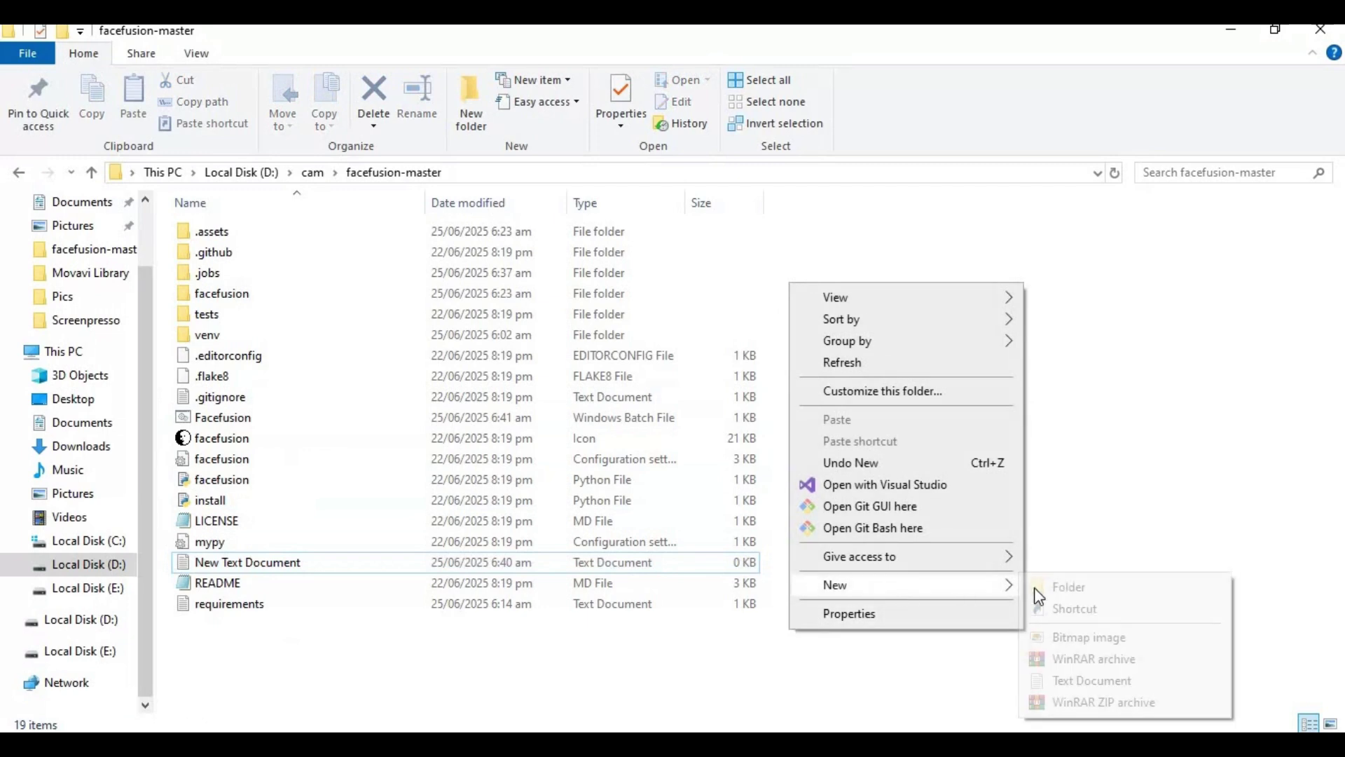
click(1087, 680)
key(Return)
double_click(310, 562)
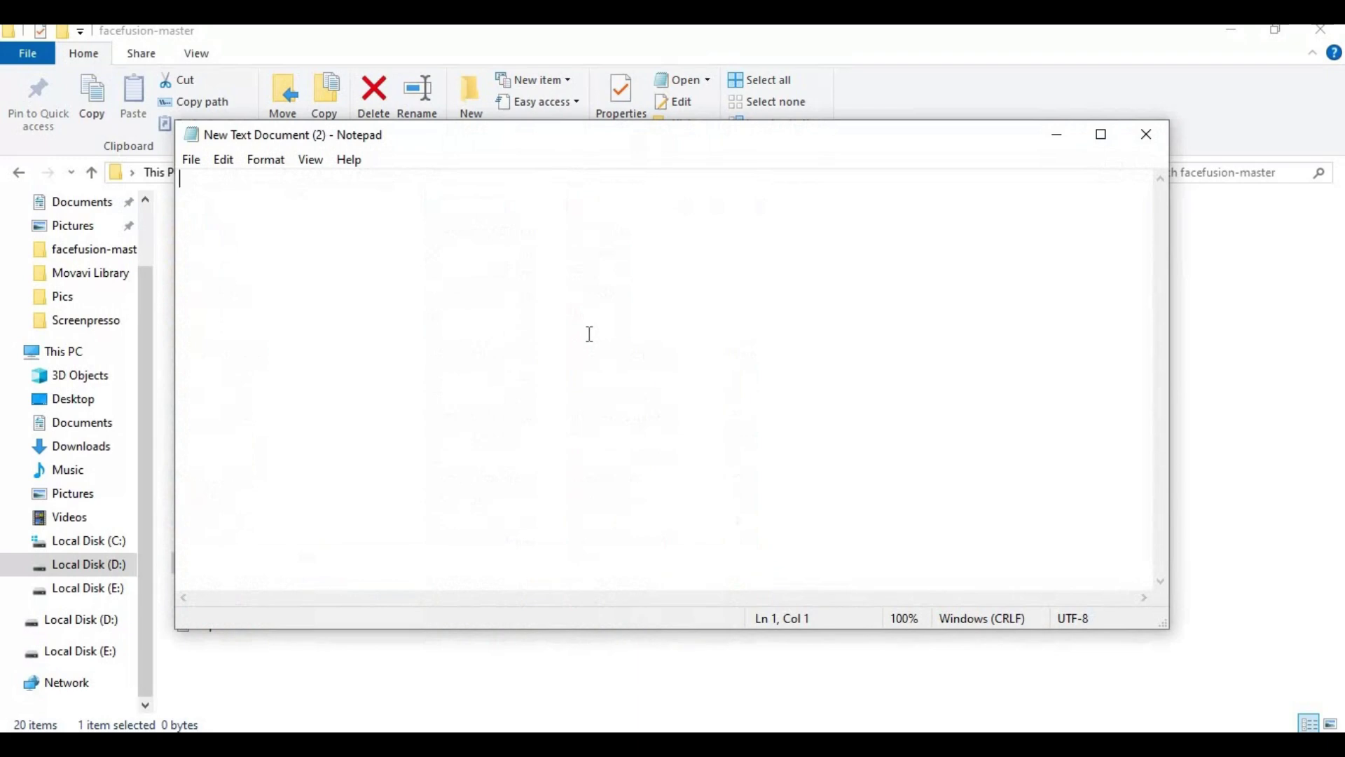
text(@echo o)
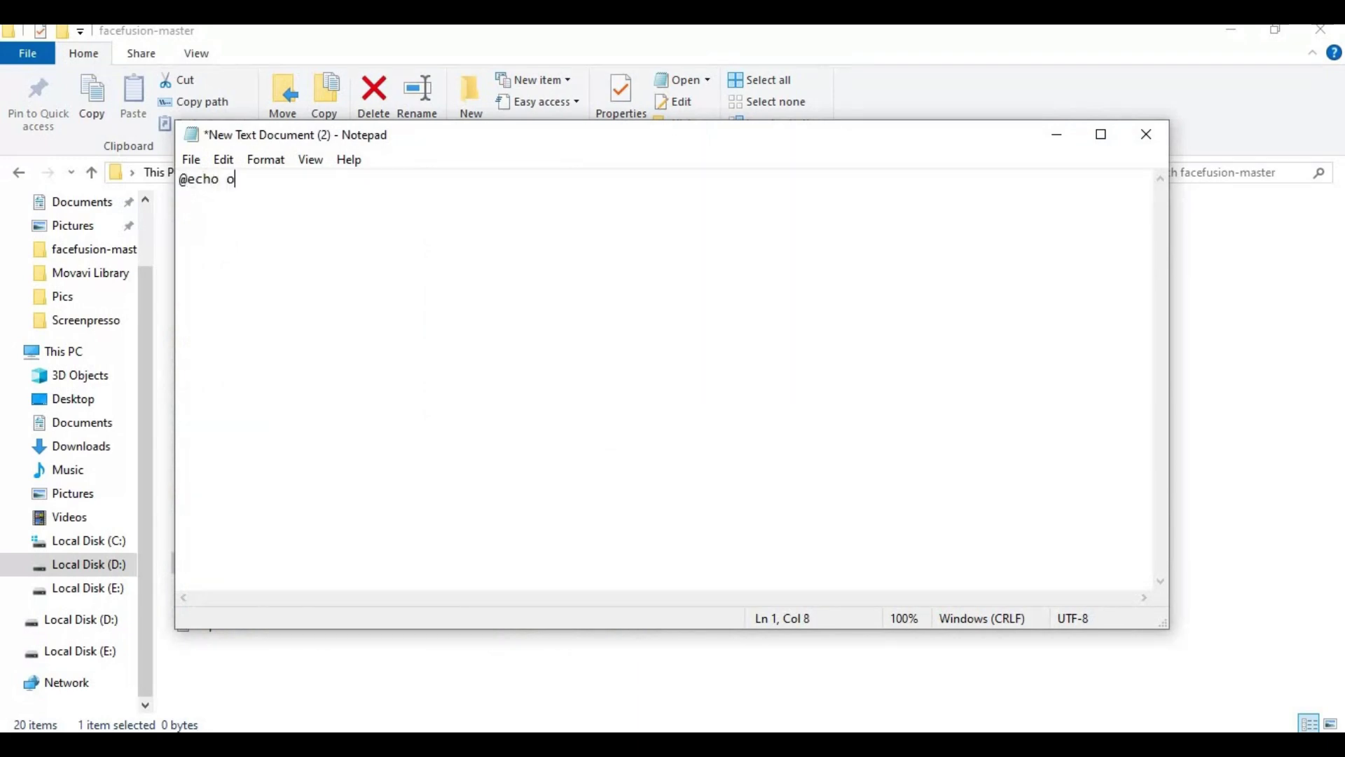
text(ff )
text(call ve)
text(nv\scr)
text(ipt)
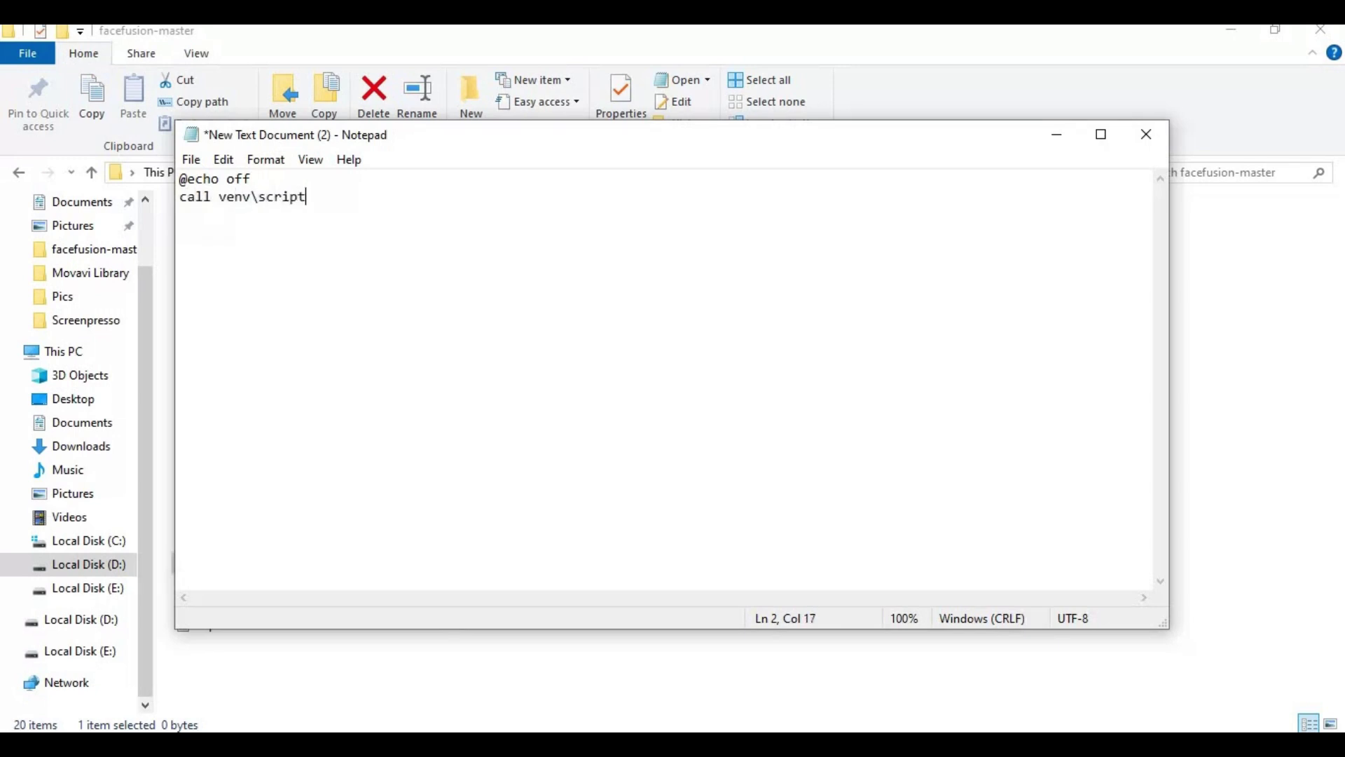
text(s\)
text(acti)
text(vate )
text(pyth)
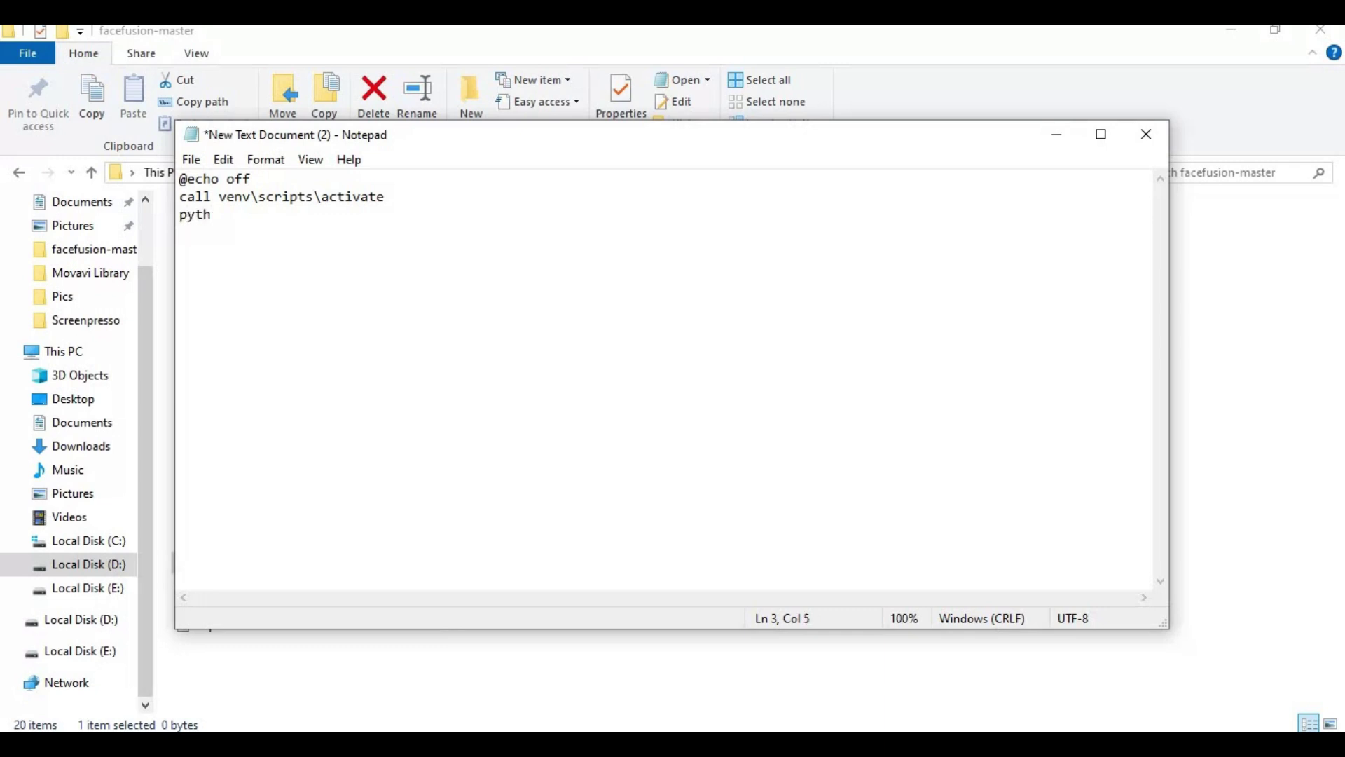
text(on)
key(alt+Tab)
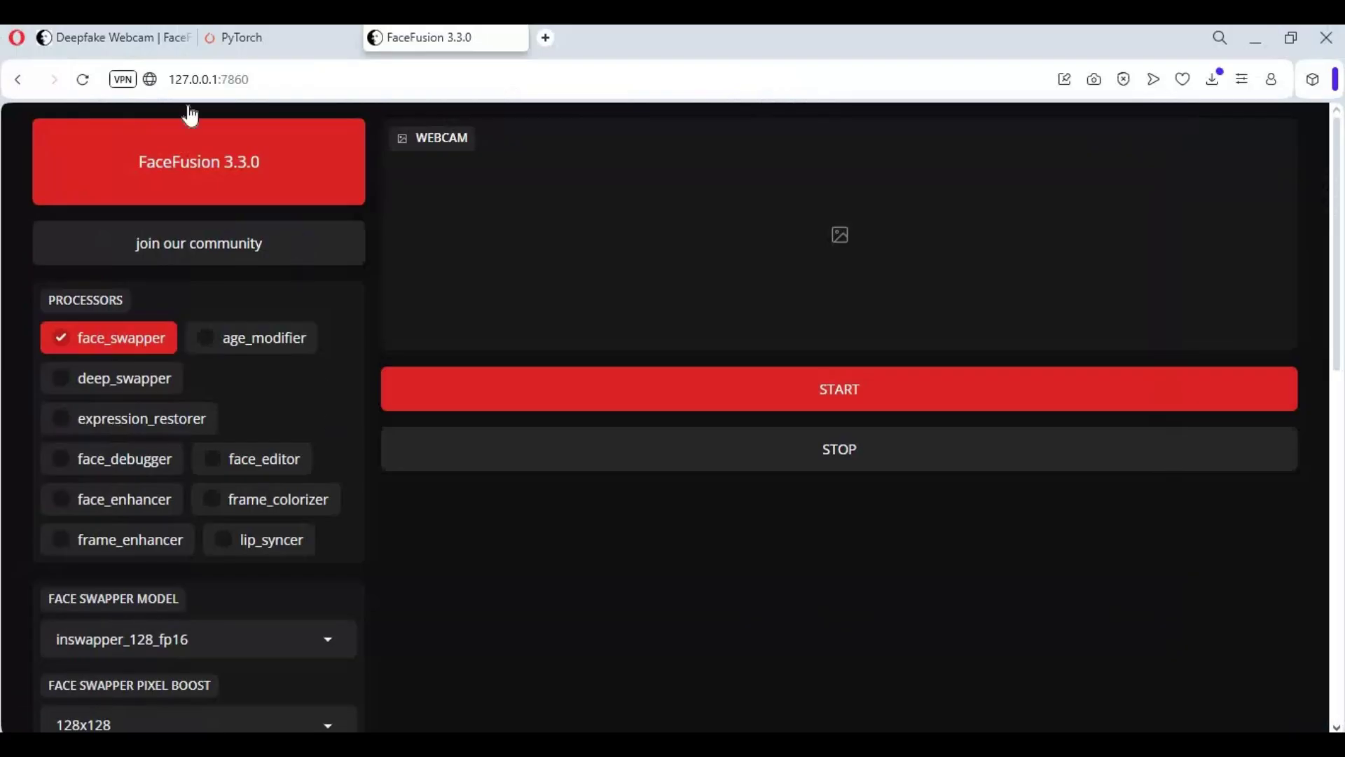
Copy the facefusion.py run --ui-layouts webcam command from the Deepfake Webcam docs
click(90, 38)
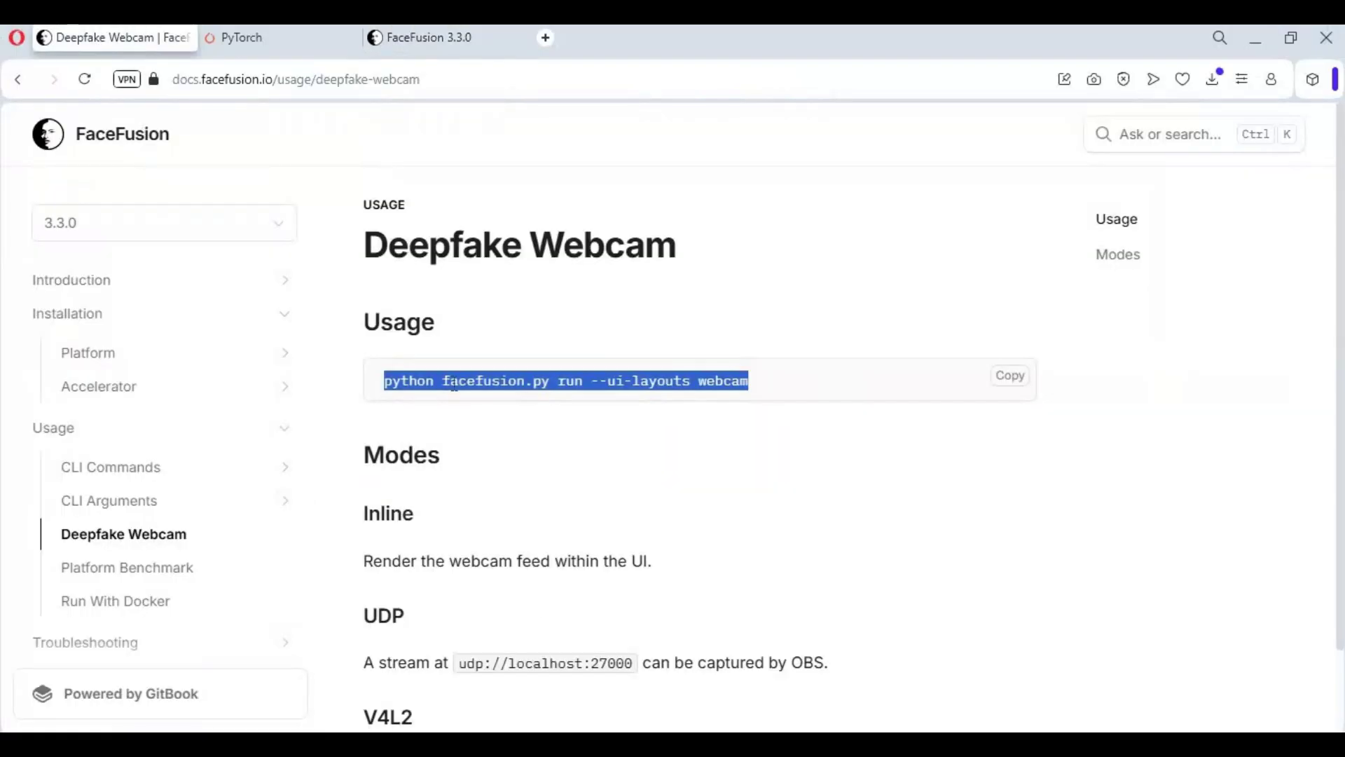
click(445, 383)
drag(442, 382, 734, 381)
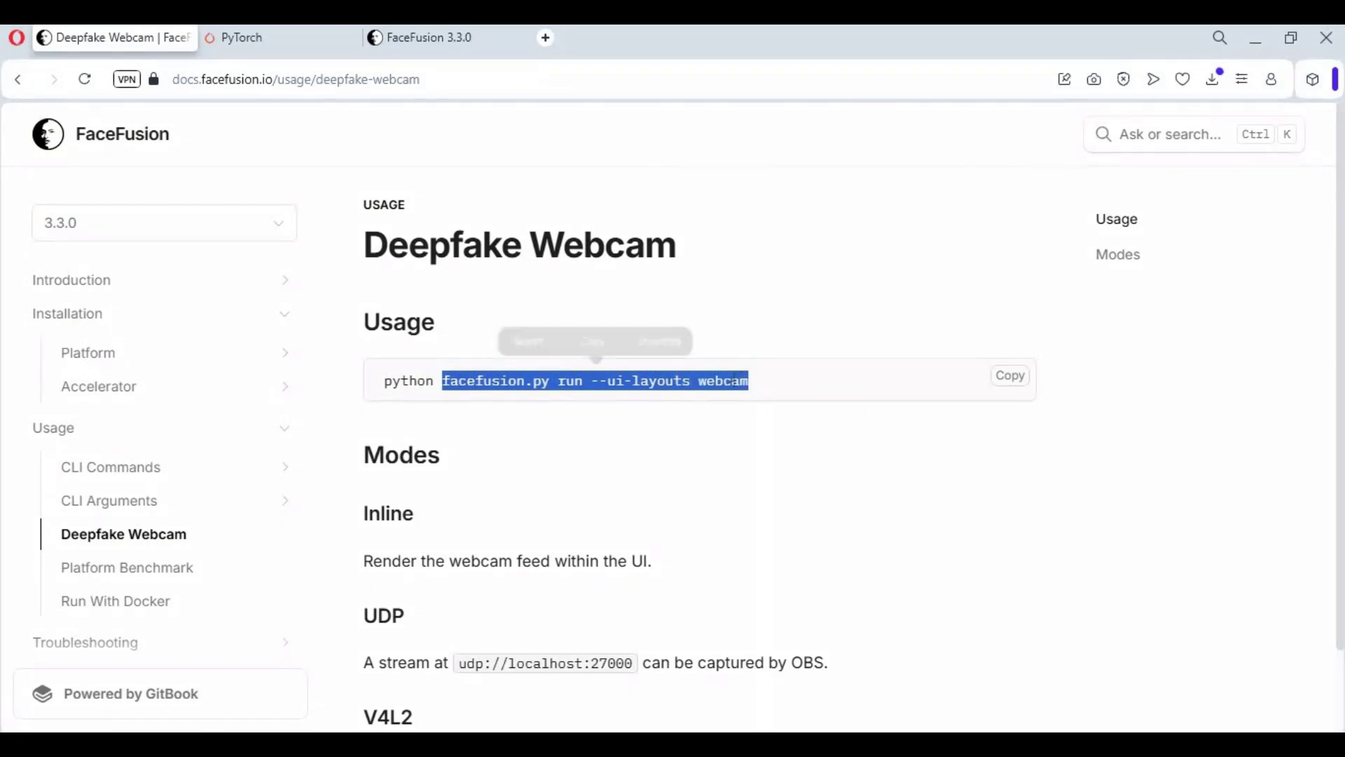
right_click(734, 382)
click(766, 465)
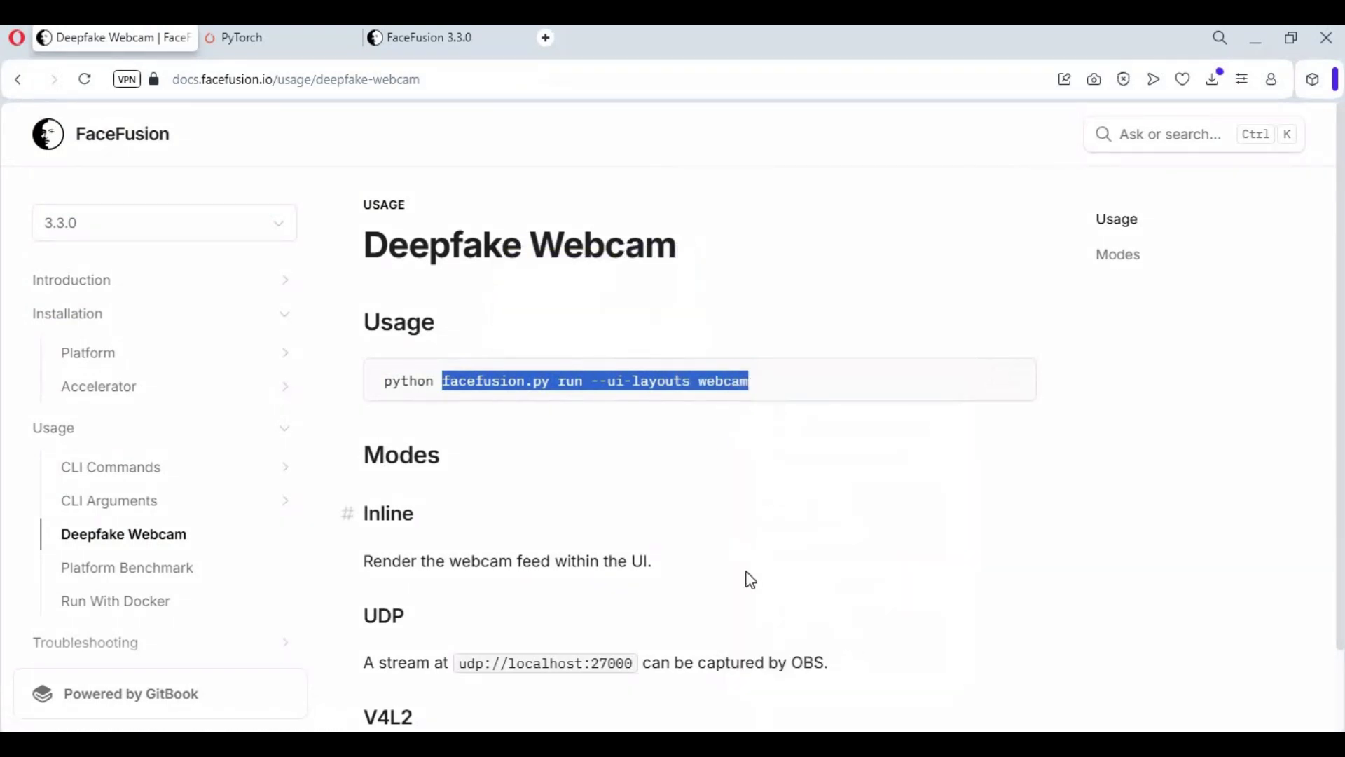
Paste the command after python in the script and add pause on a fourth line
key(alt+Tab)
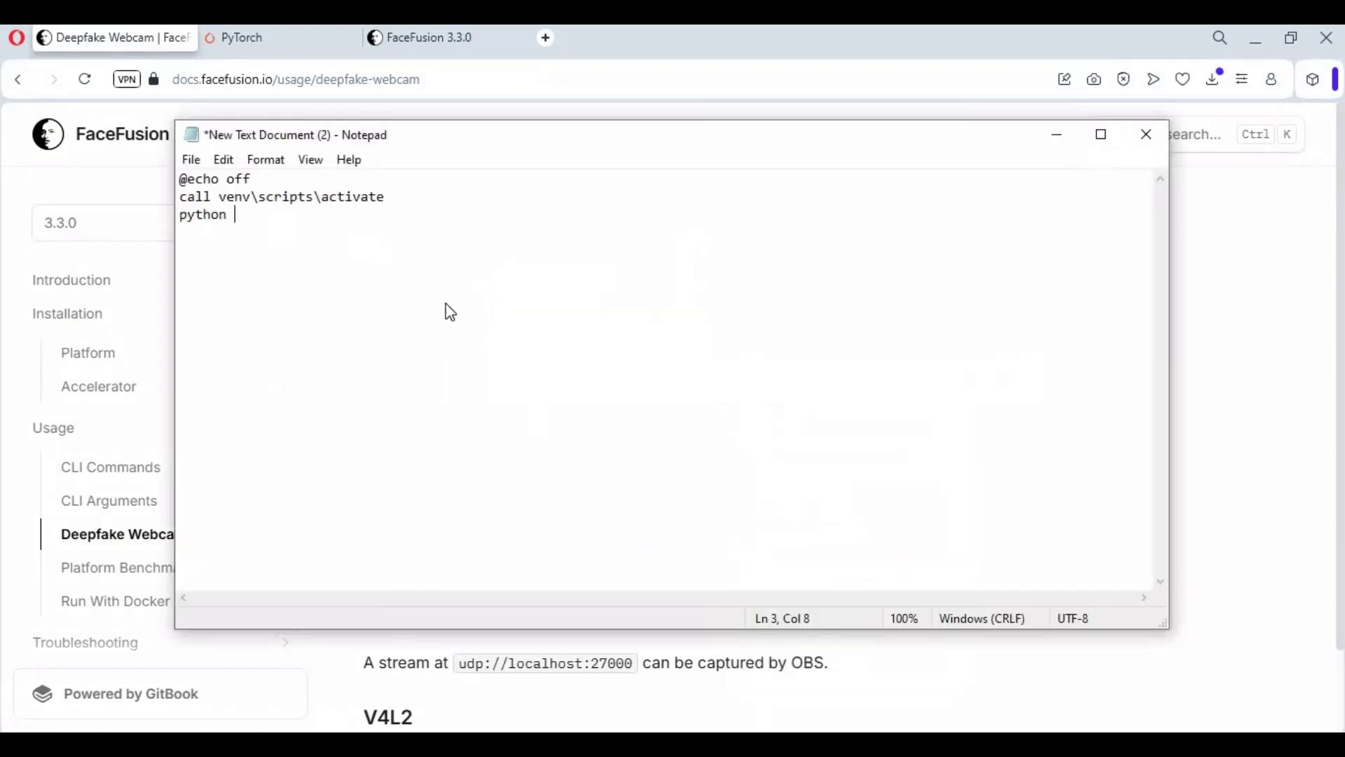
right_click(337, 239)
click(435, 322)
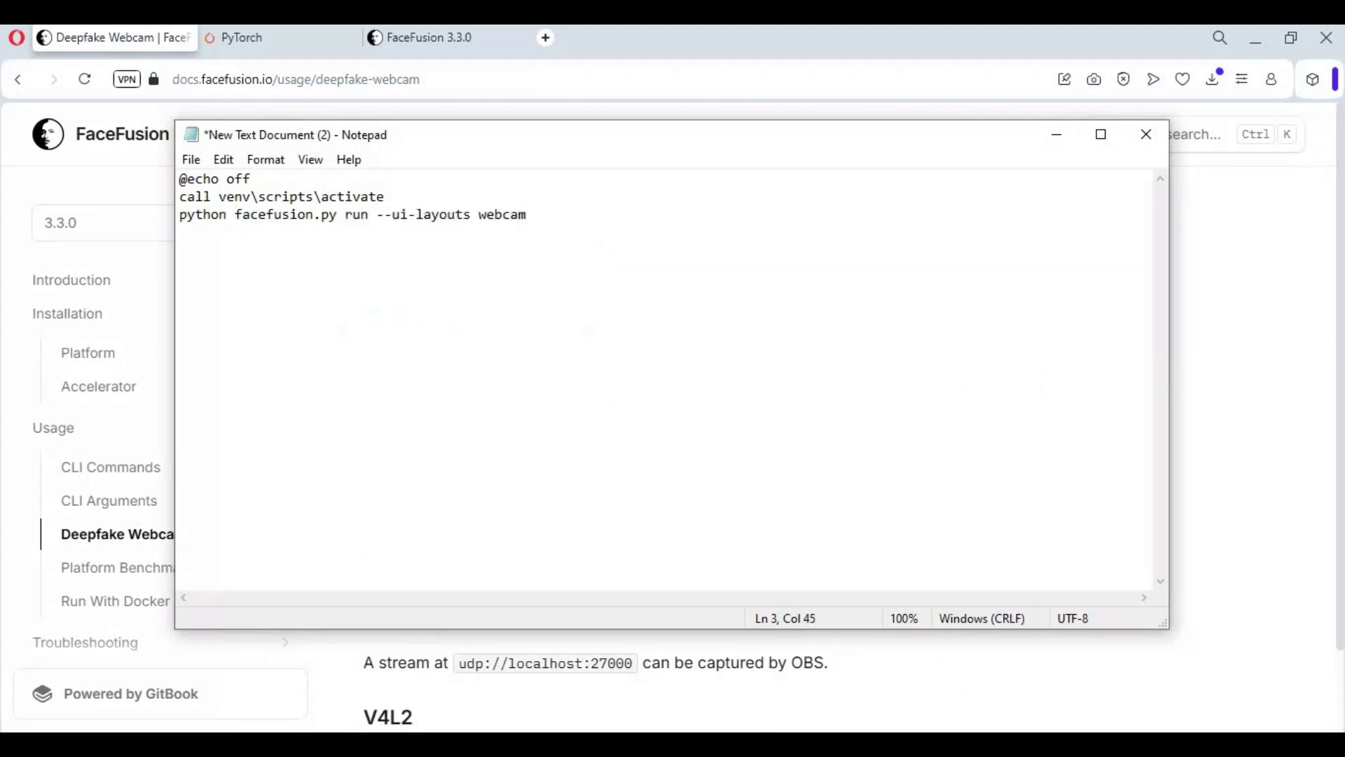
key(Return)
text(pause)
click(191, 159)
Save the webcam script as Cam.bat, close Notepad, and return to facefusion-master
click(258, 270)
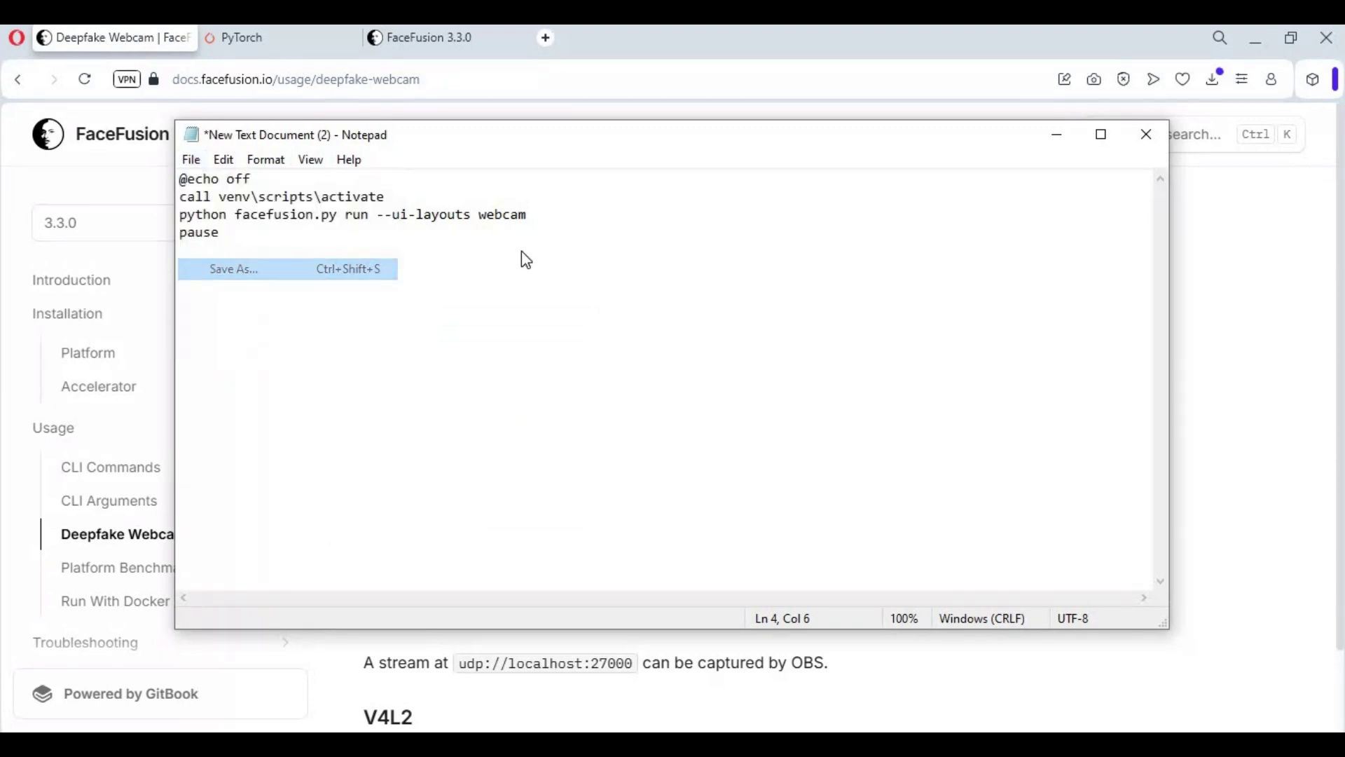
text(Cam.bat)
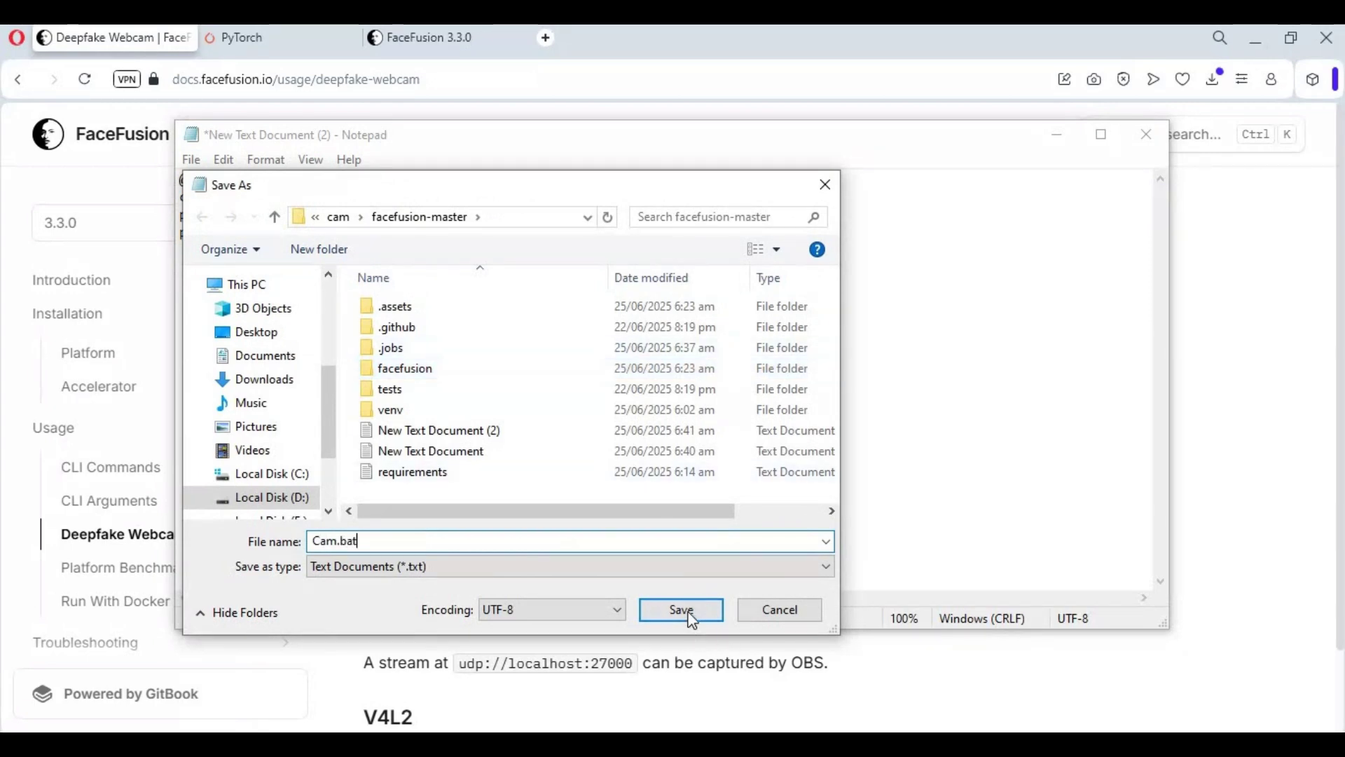
click(681, 609)
click(1148, 136)
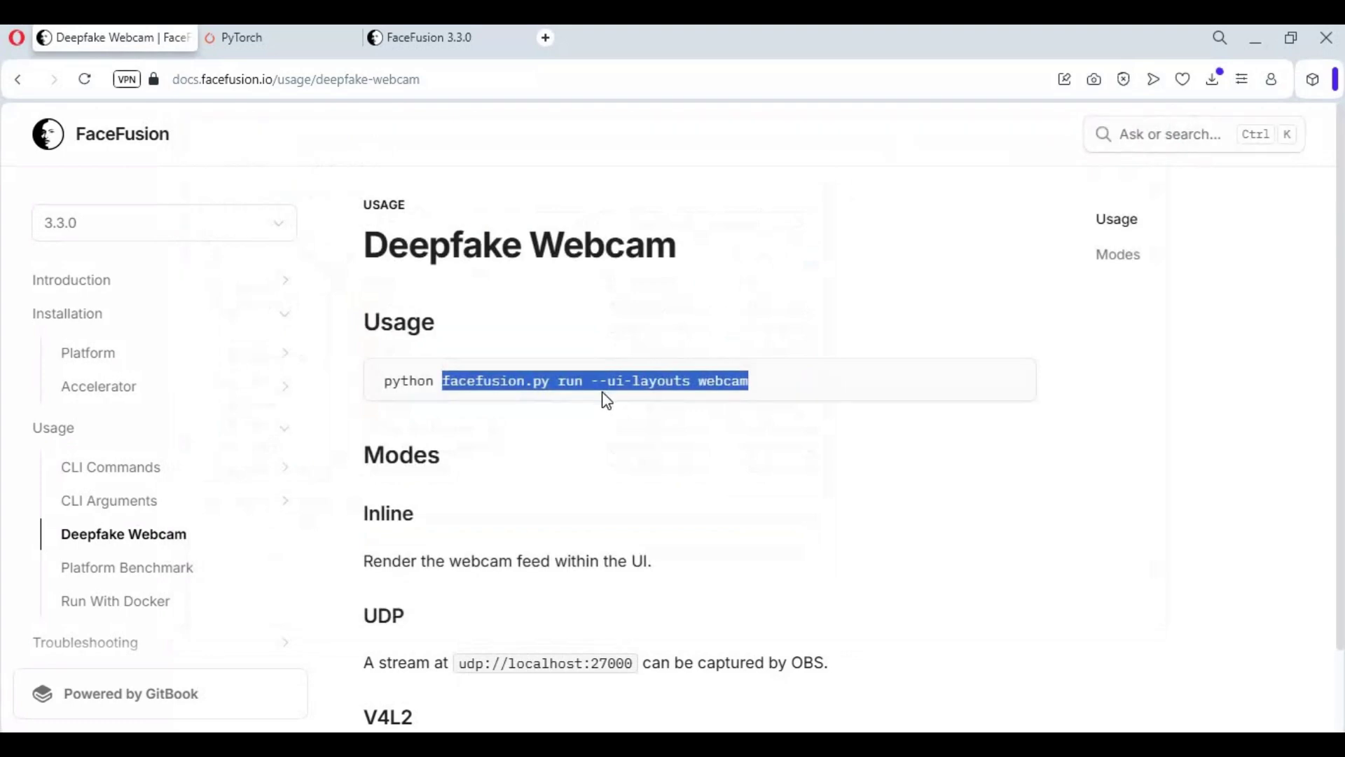
key(alt+Tab)
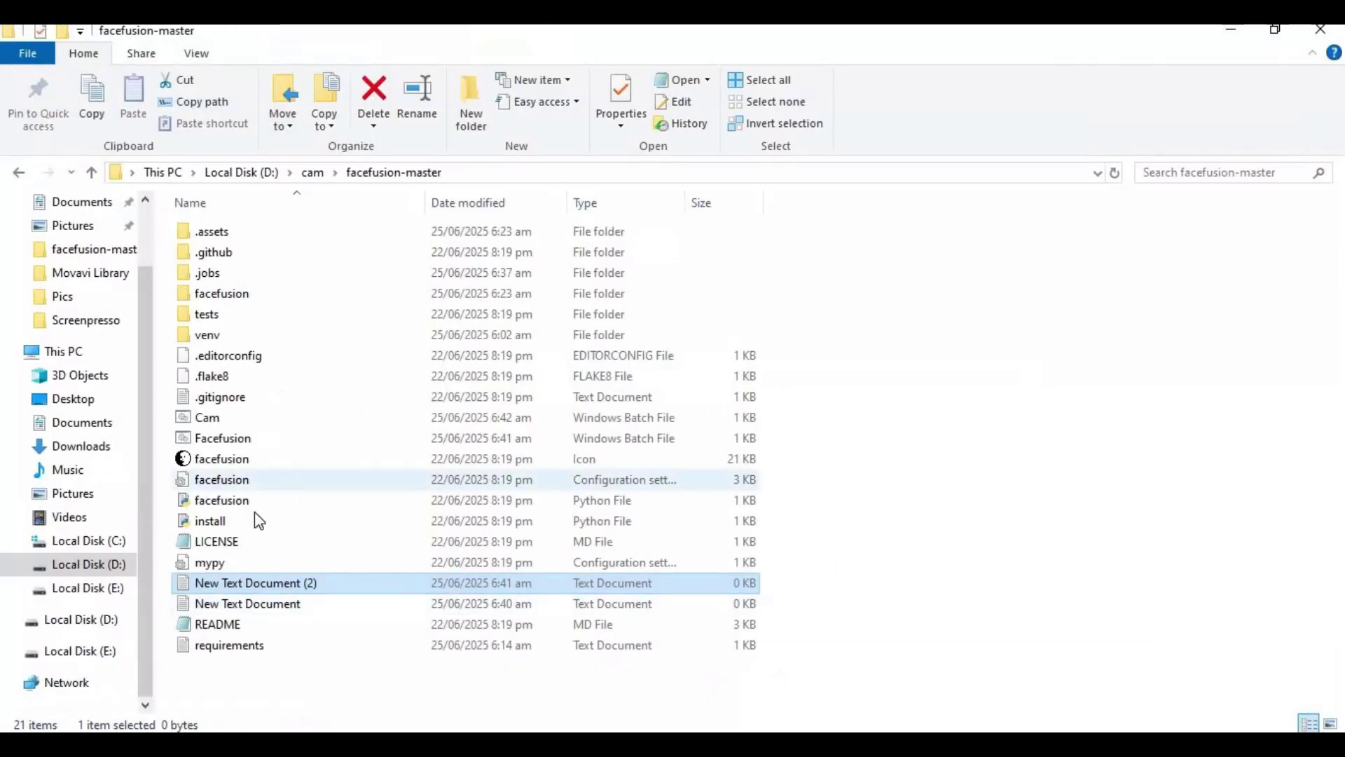
Close the crashed FaceFusion console and run the Facefusion.bat launcher
click(210, 439)
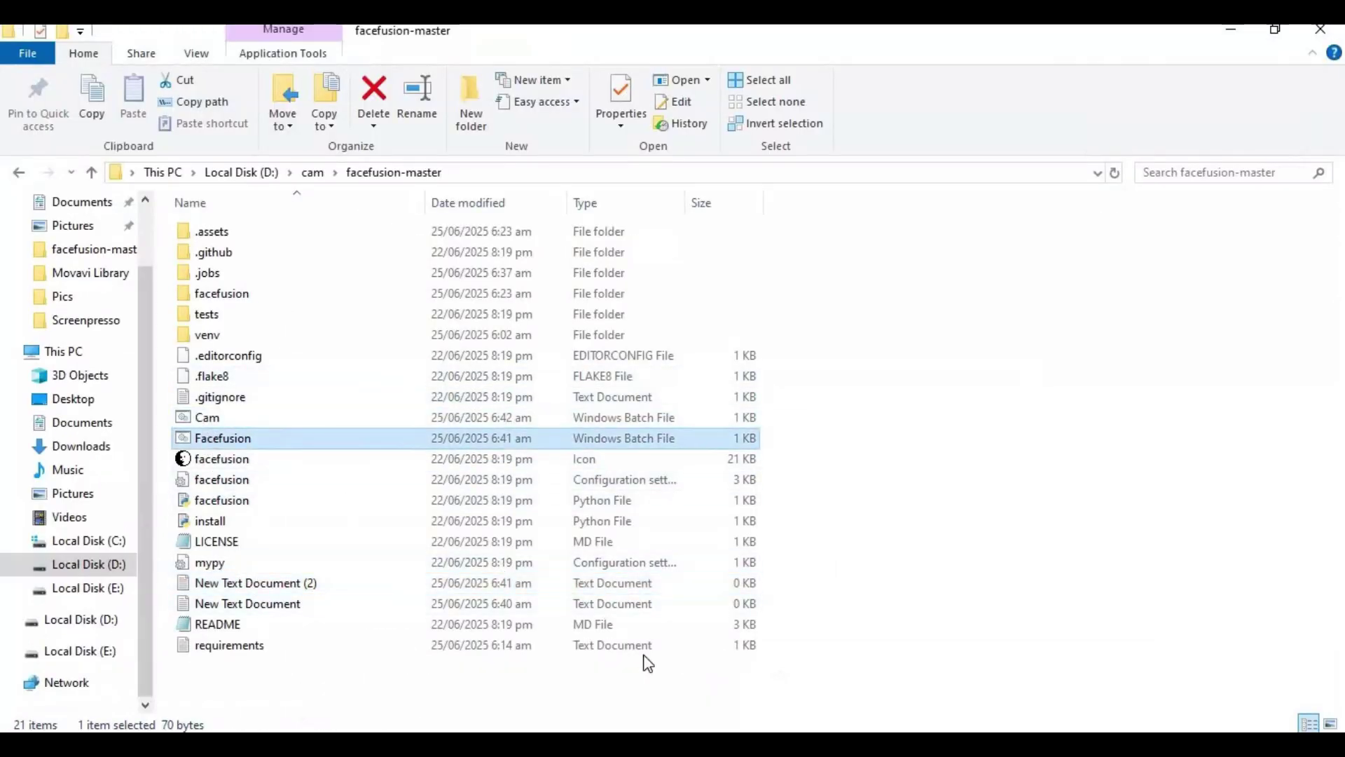
key(alt+Tab)
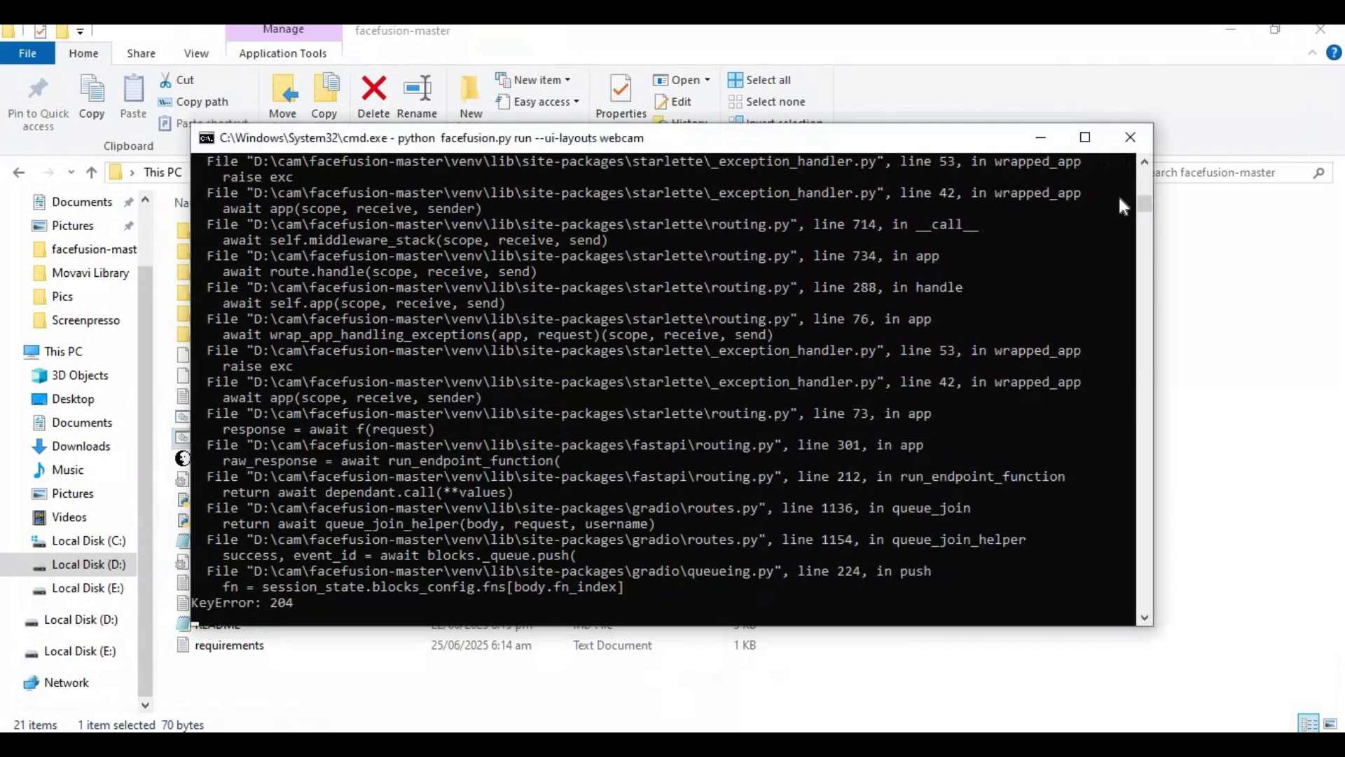
click(1130, 138)
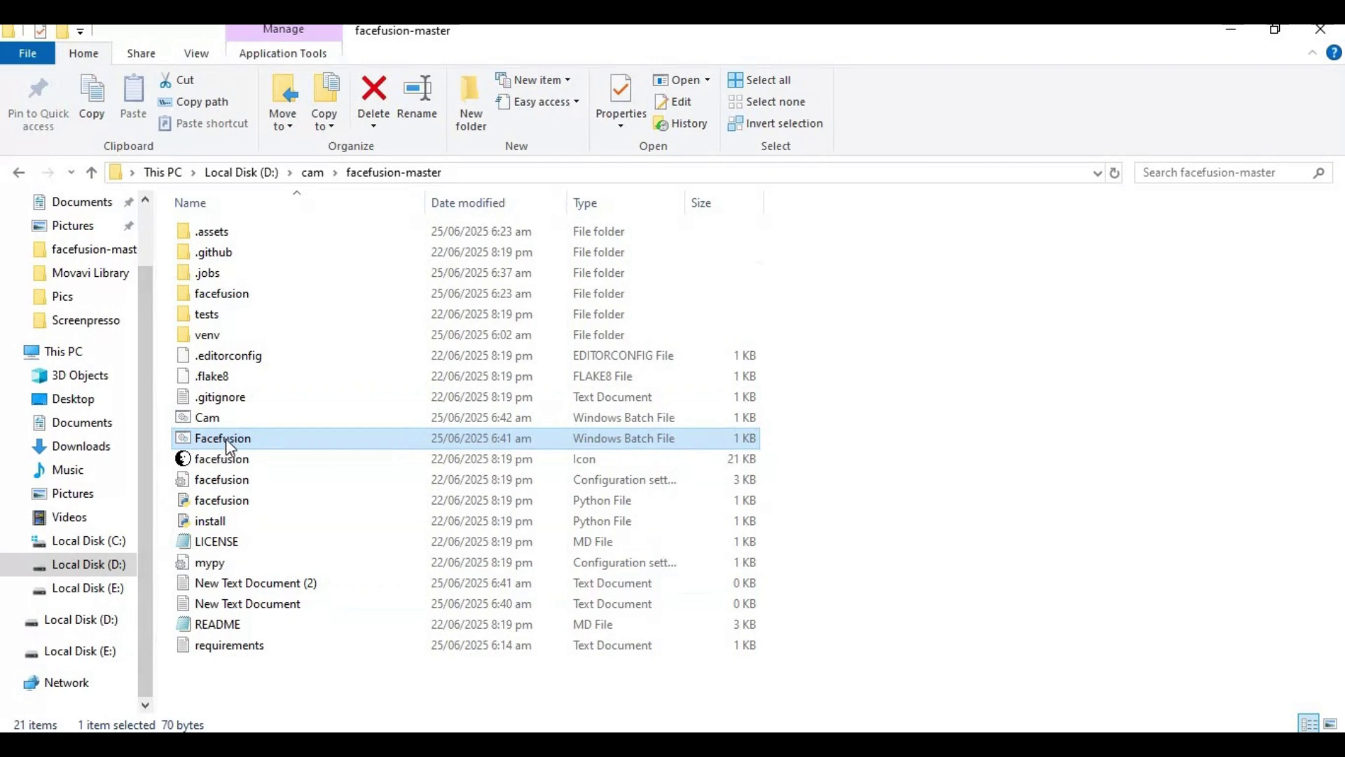
double_click(313, 438)
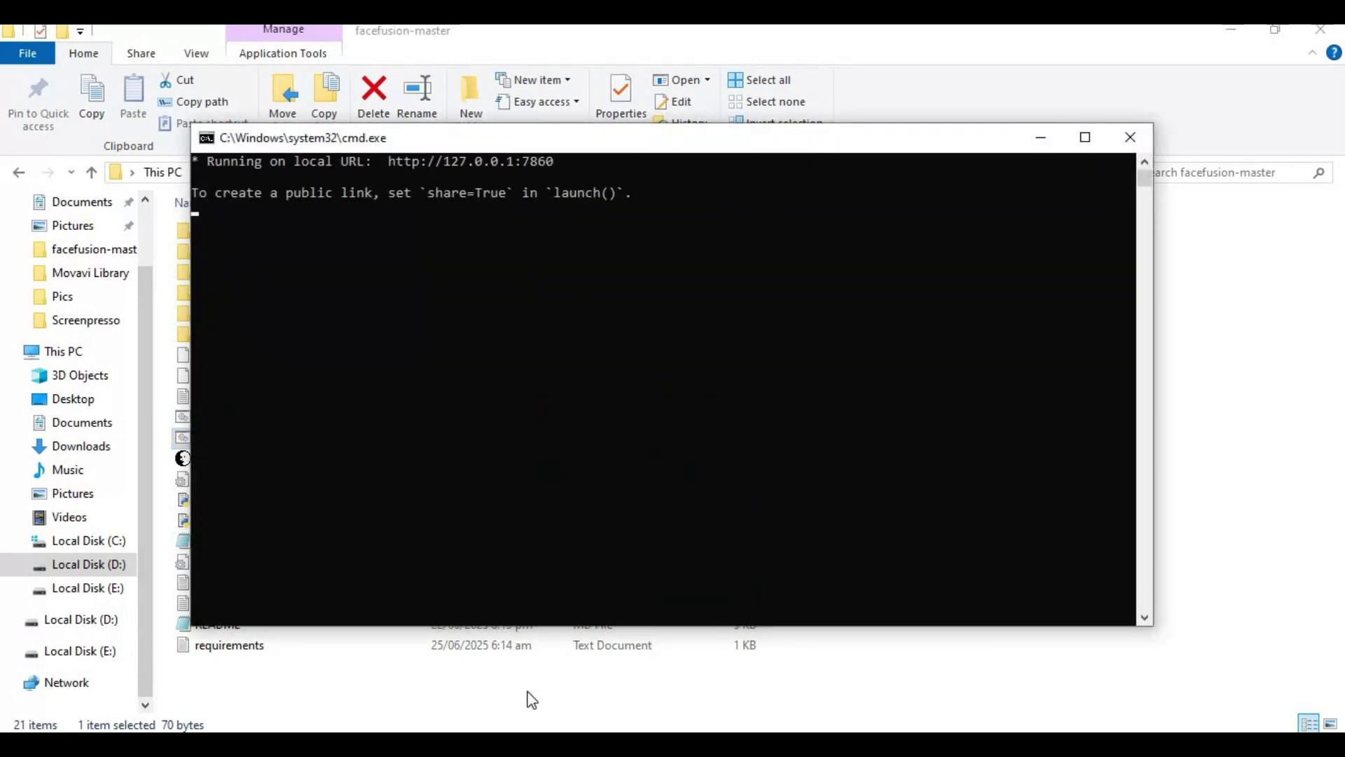
Reload 127.0.0.1:7860 to view the standard interface, then check the console output
key(alt+Tab)
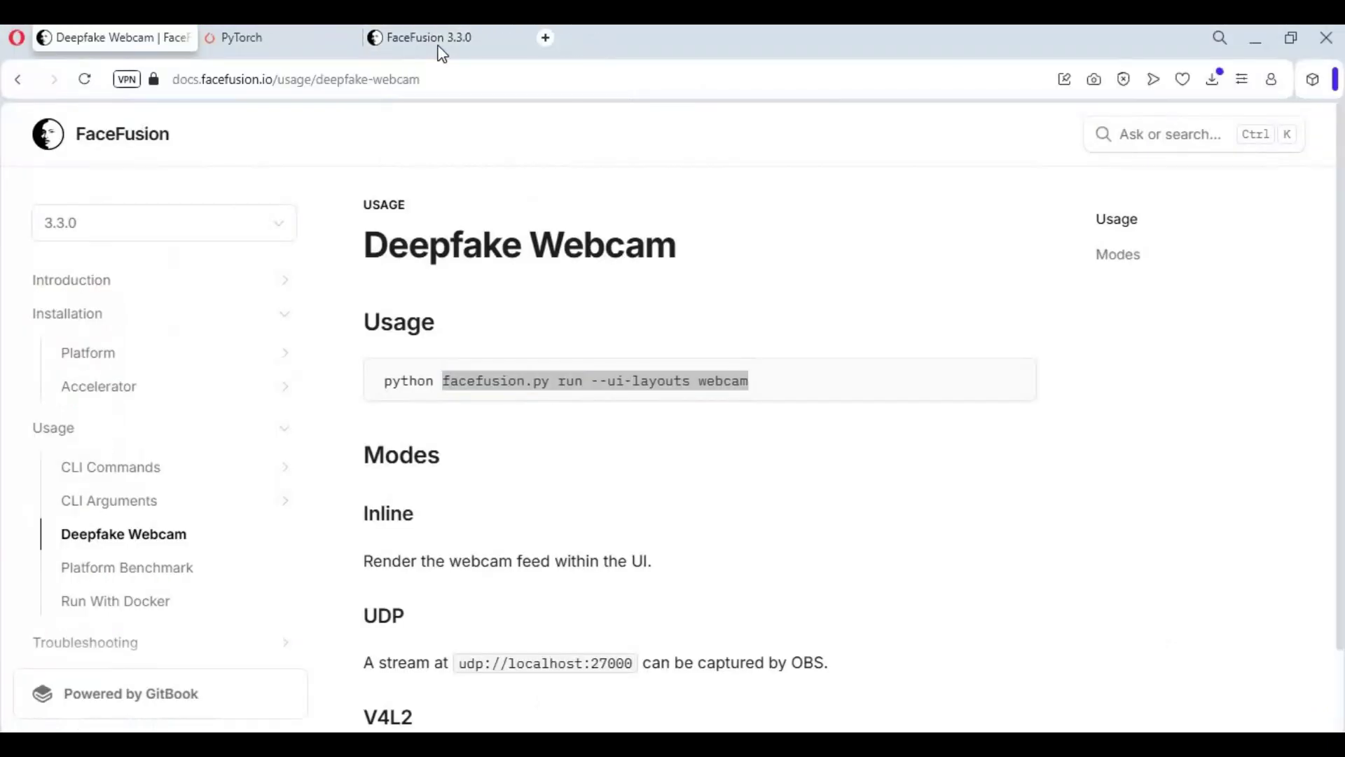
click(439, 46)
click(452, 87)
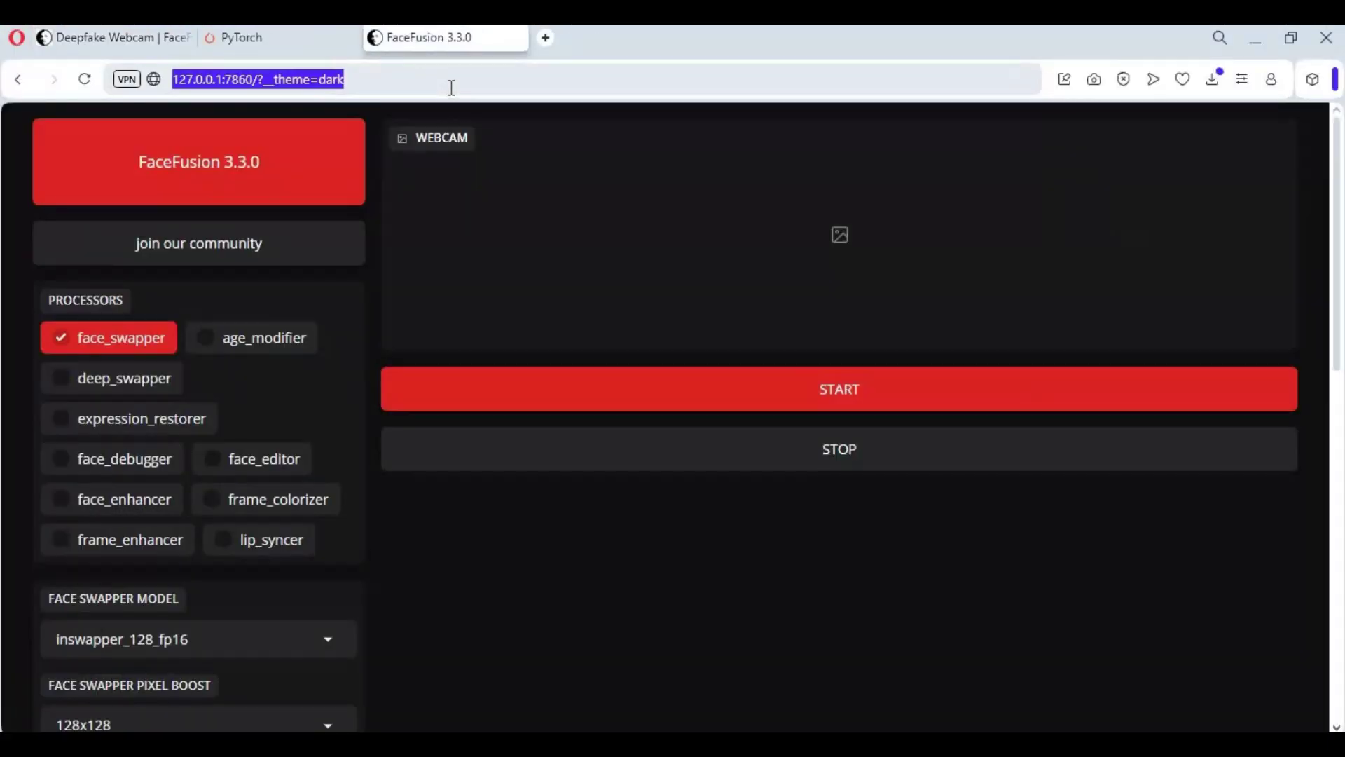
text(1)
click(383, 147)
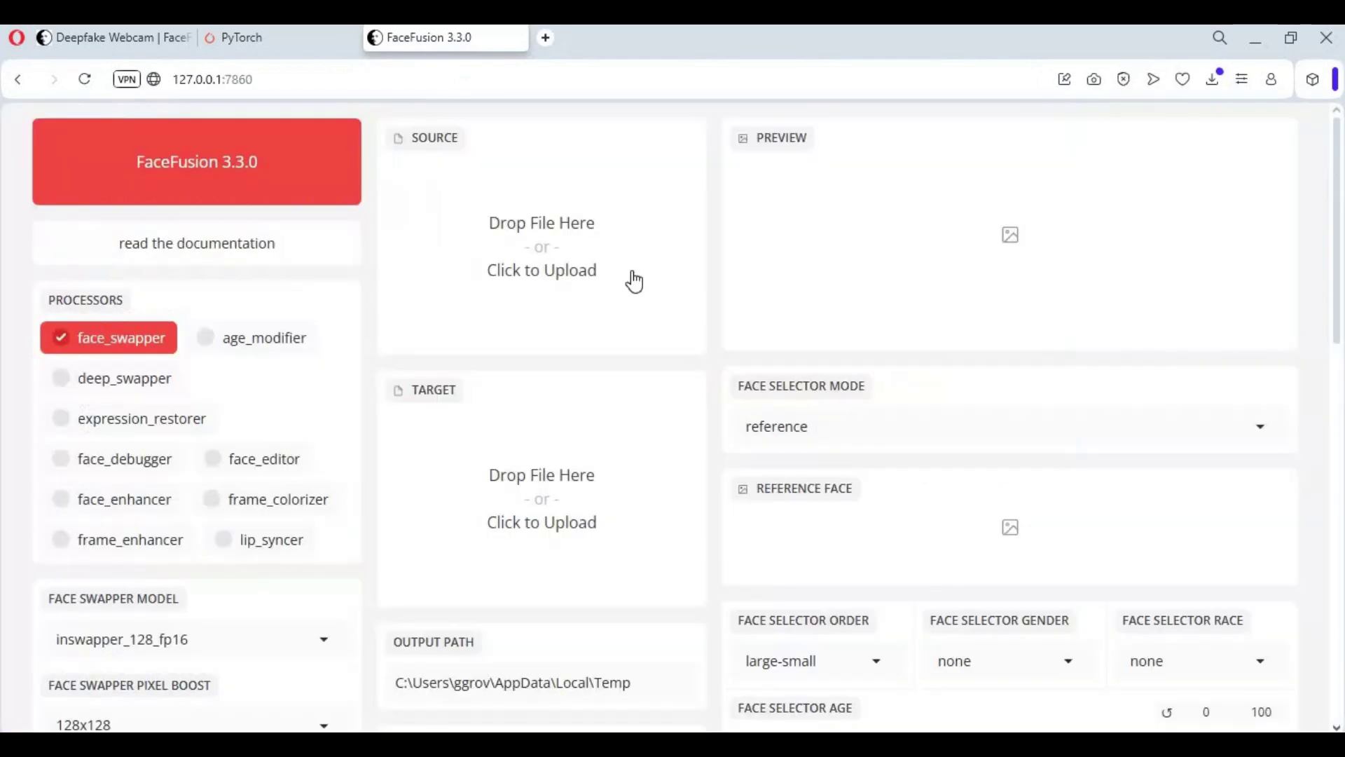
scroll(549, 300, down, 10)
scroll(544, 295, up, 10)
key(alt+Tab)
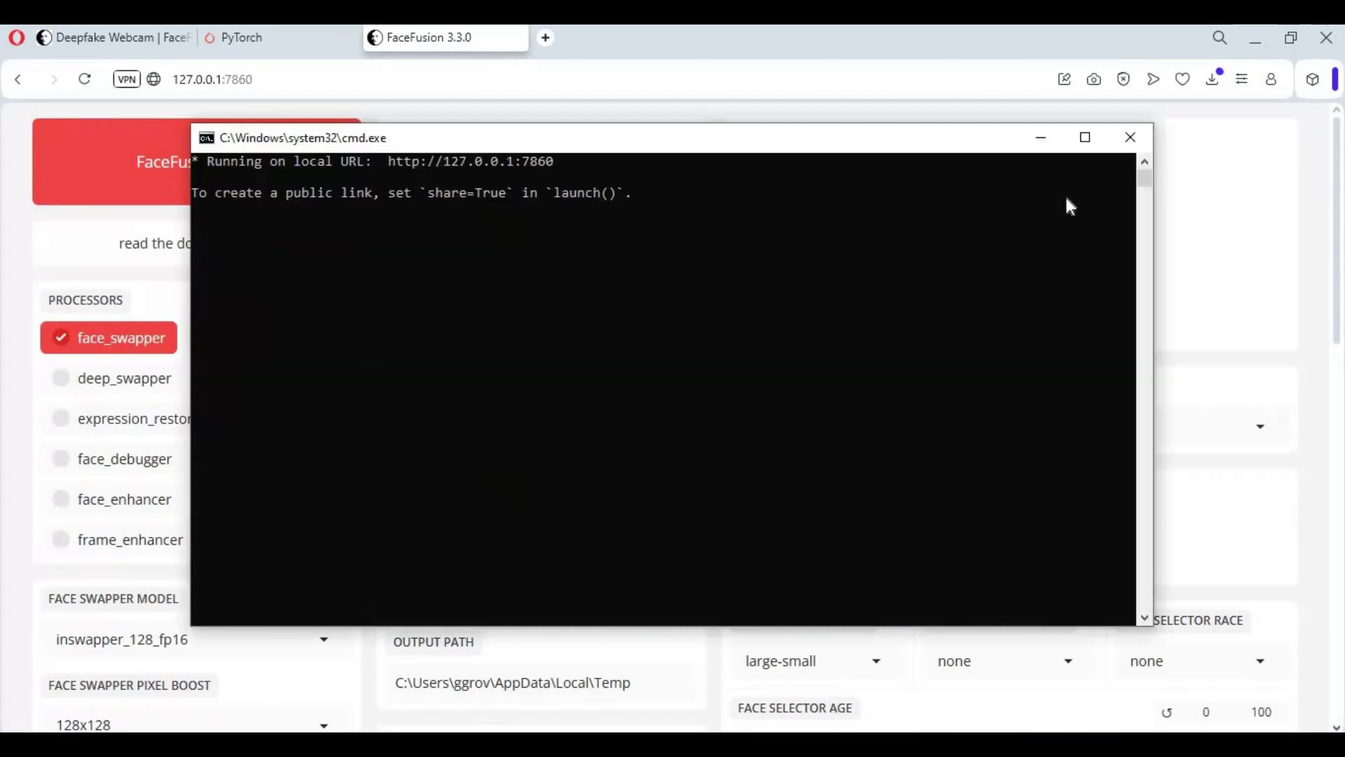
click(1124, 139)
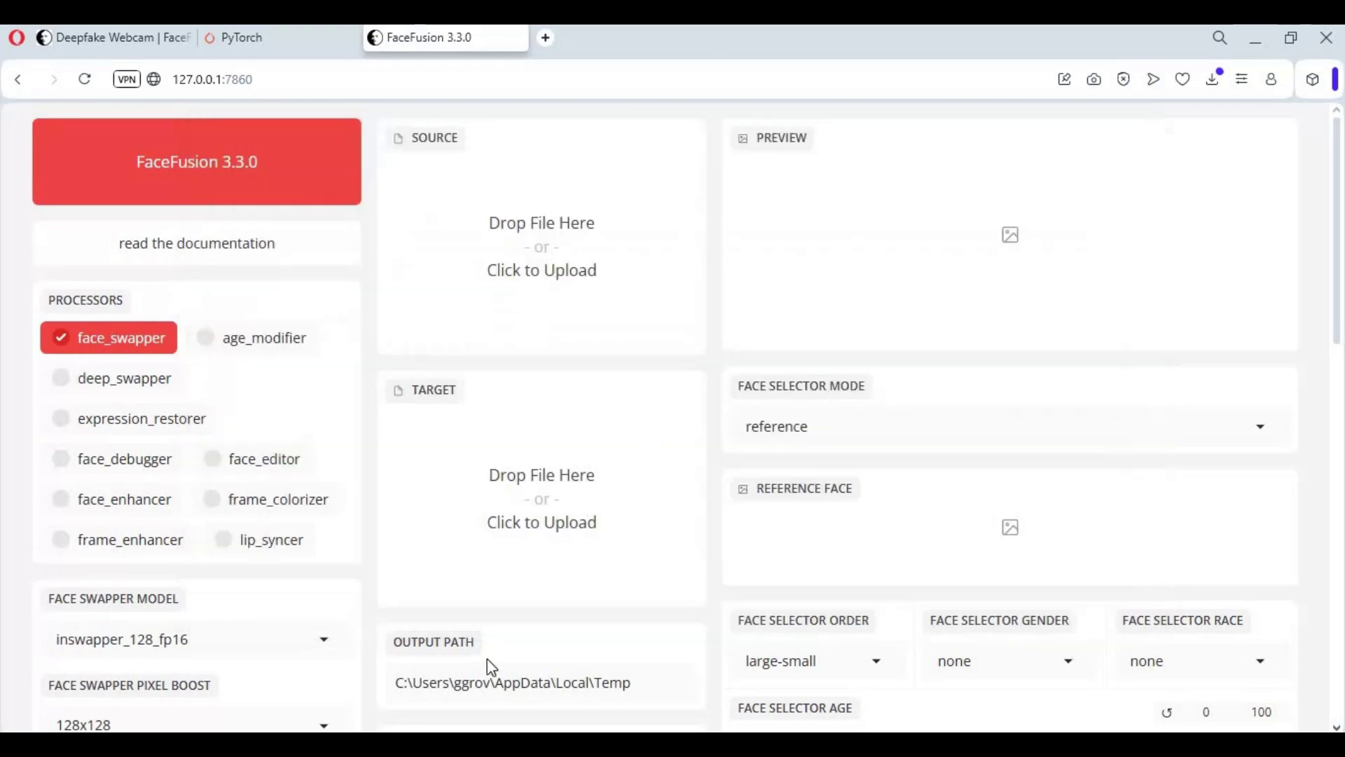
key(alt+Tab)
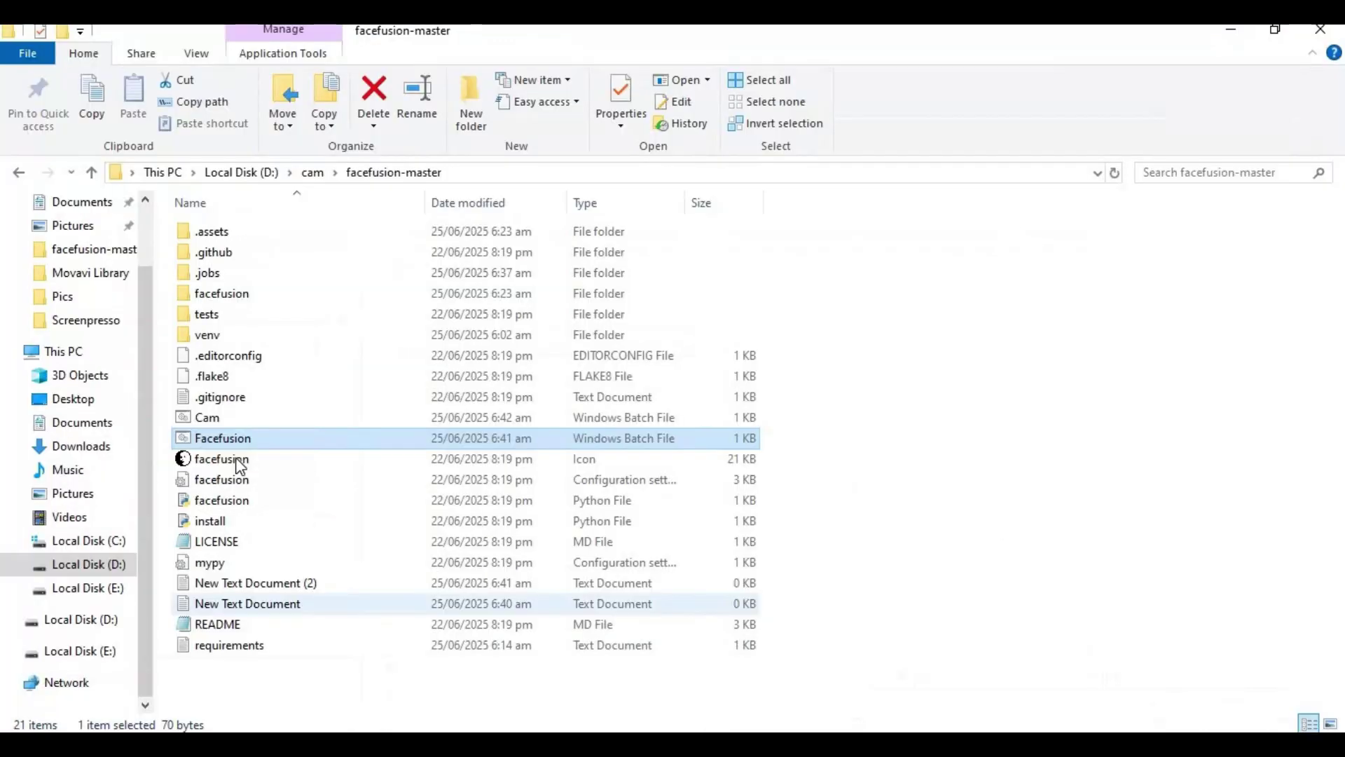
Run Cam.bat and reload 127.0.0.1:7860 to show the webcam layout settings
click(220, 418)
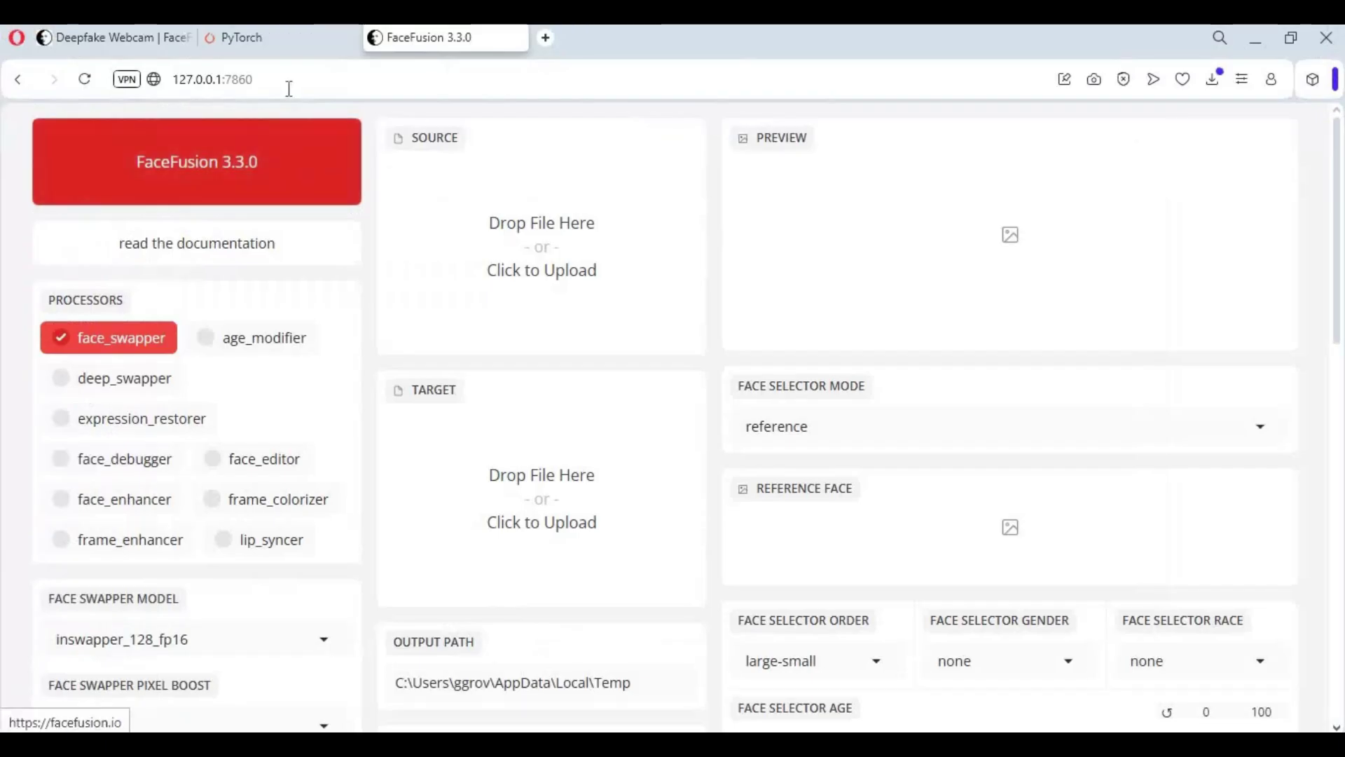
click(288, 89)
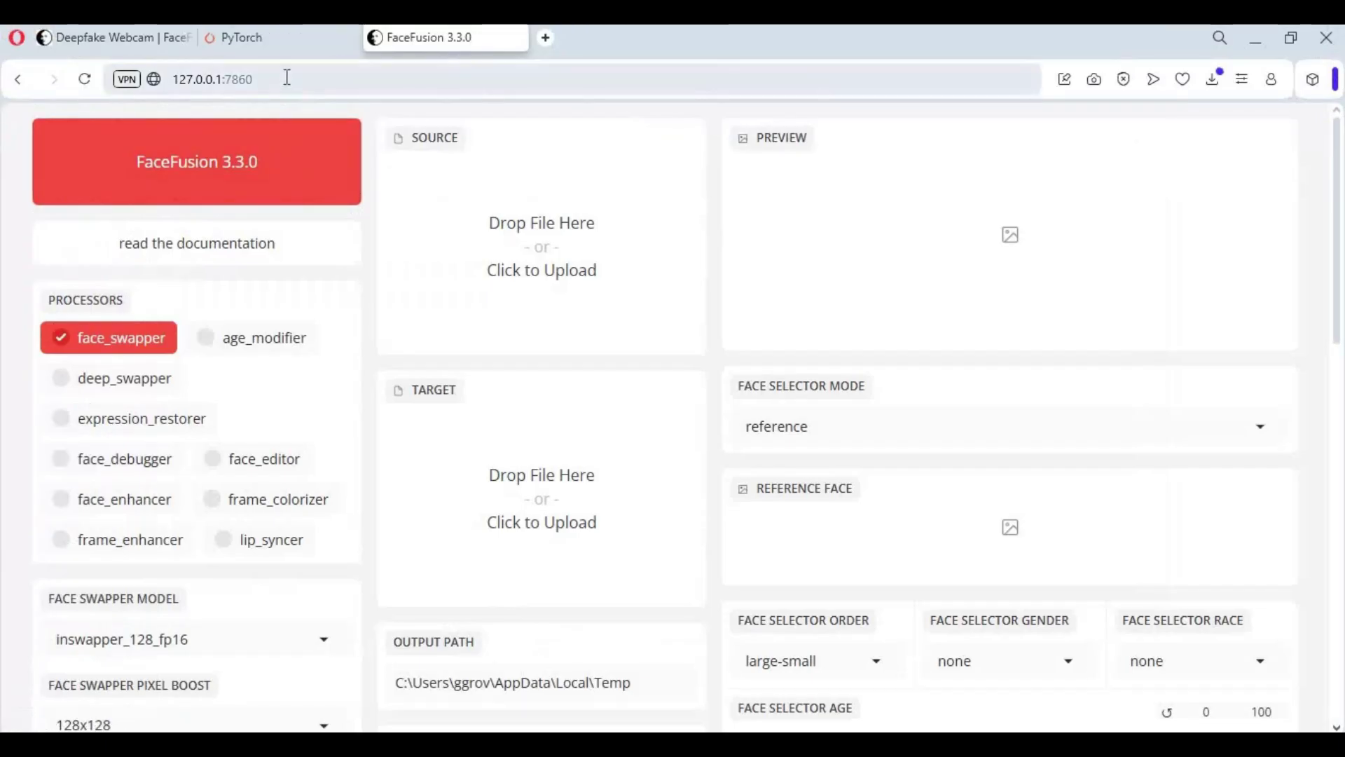
text(1)
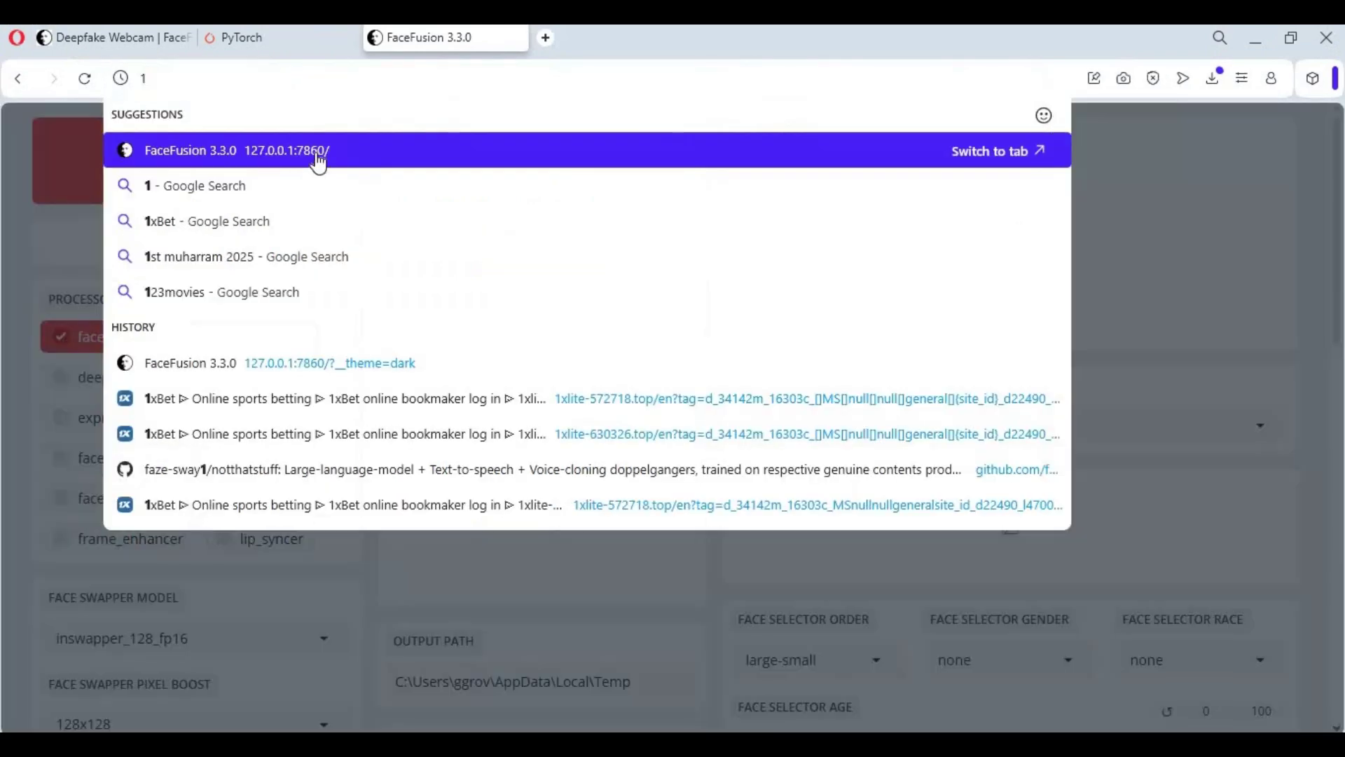
key(Escape)
Set the face swapper pixel boost to 384x384
scroll(708, 315, down, 12)
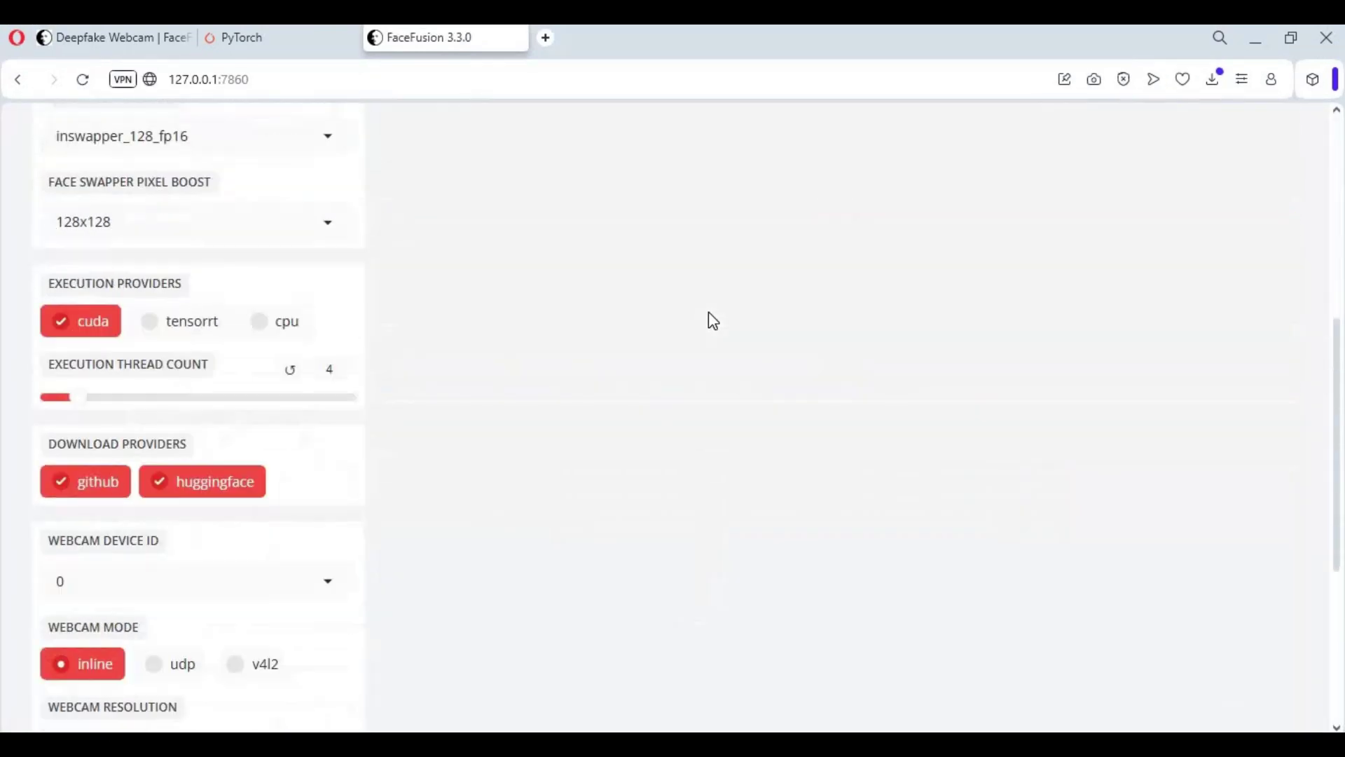
scroll(716, 318, up, 12)
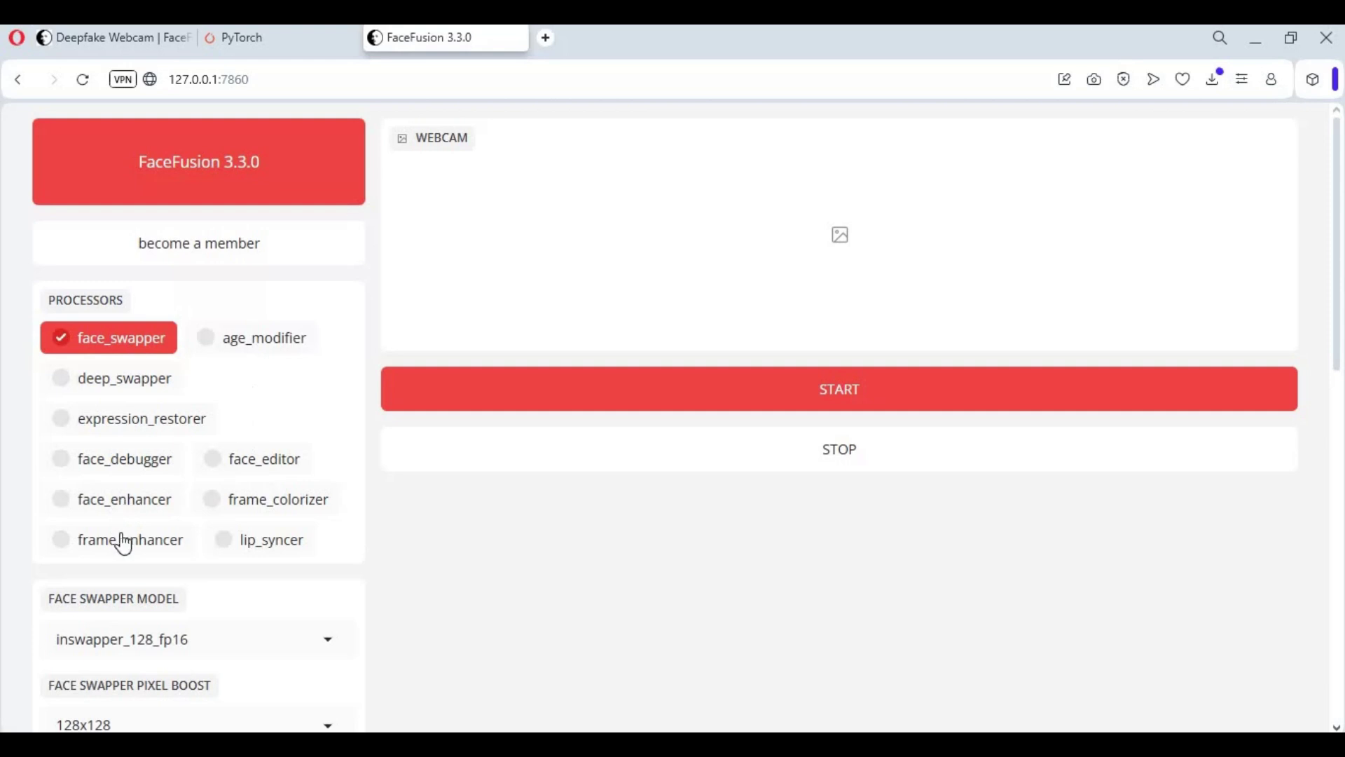
scroll(162, 525, down, 3)
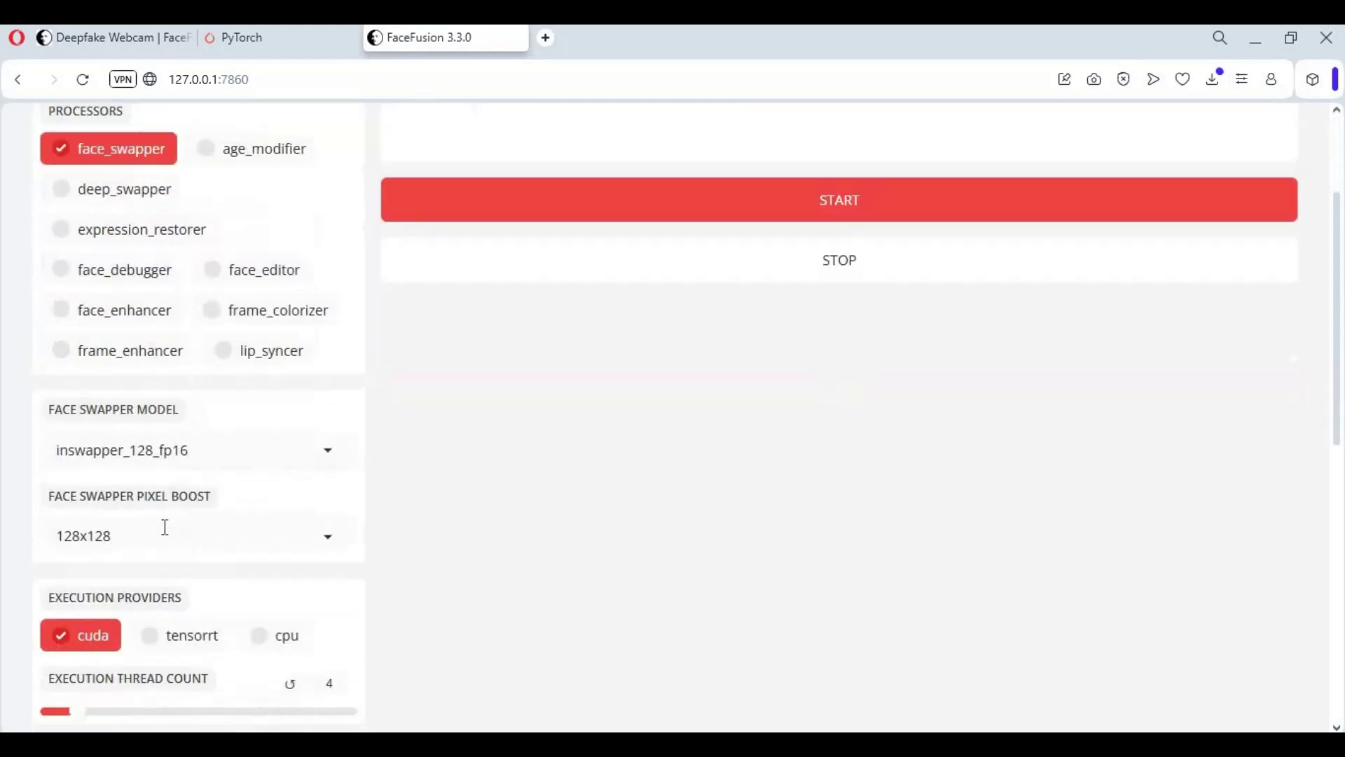
click(129, 531)
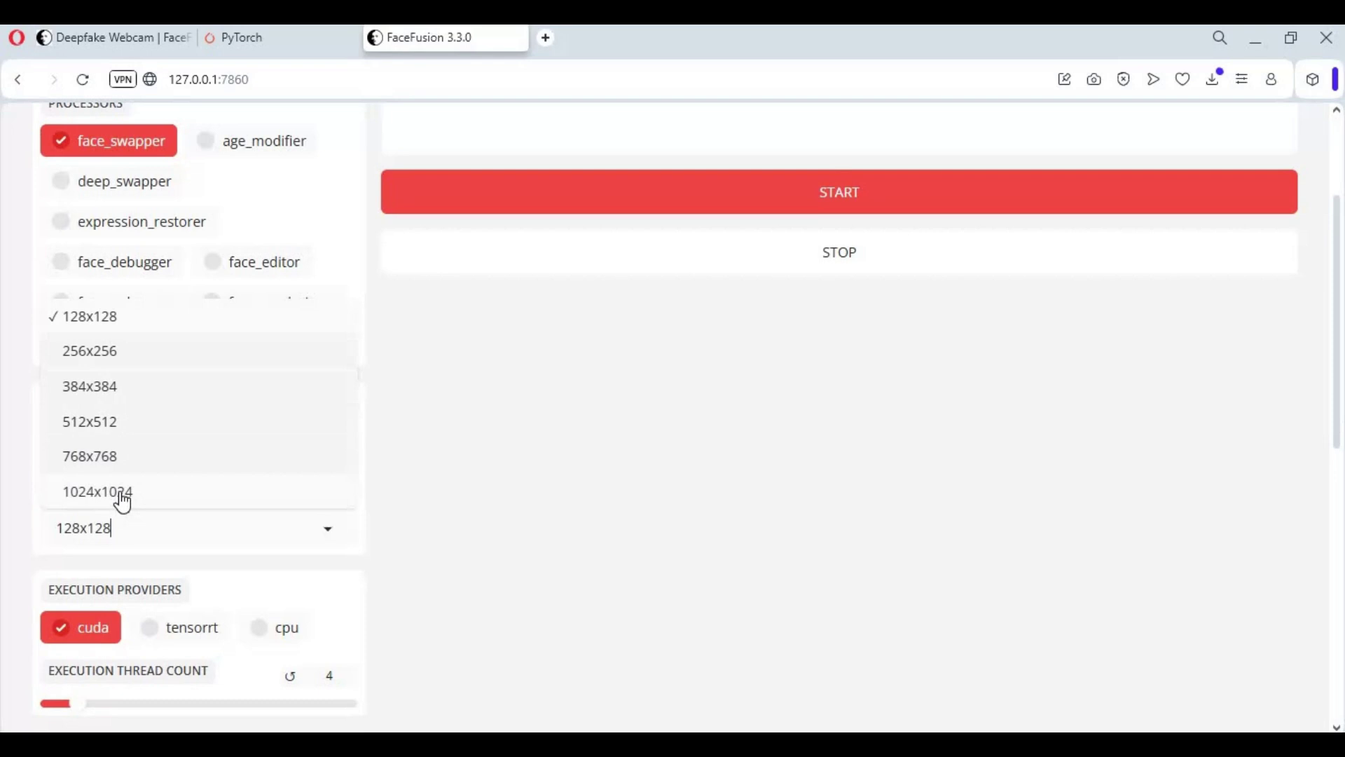
click(103, 387)
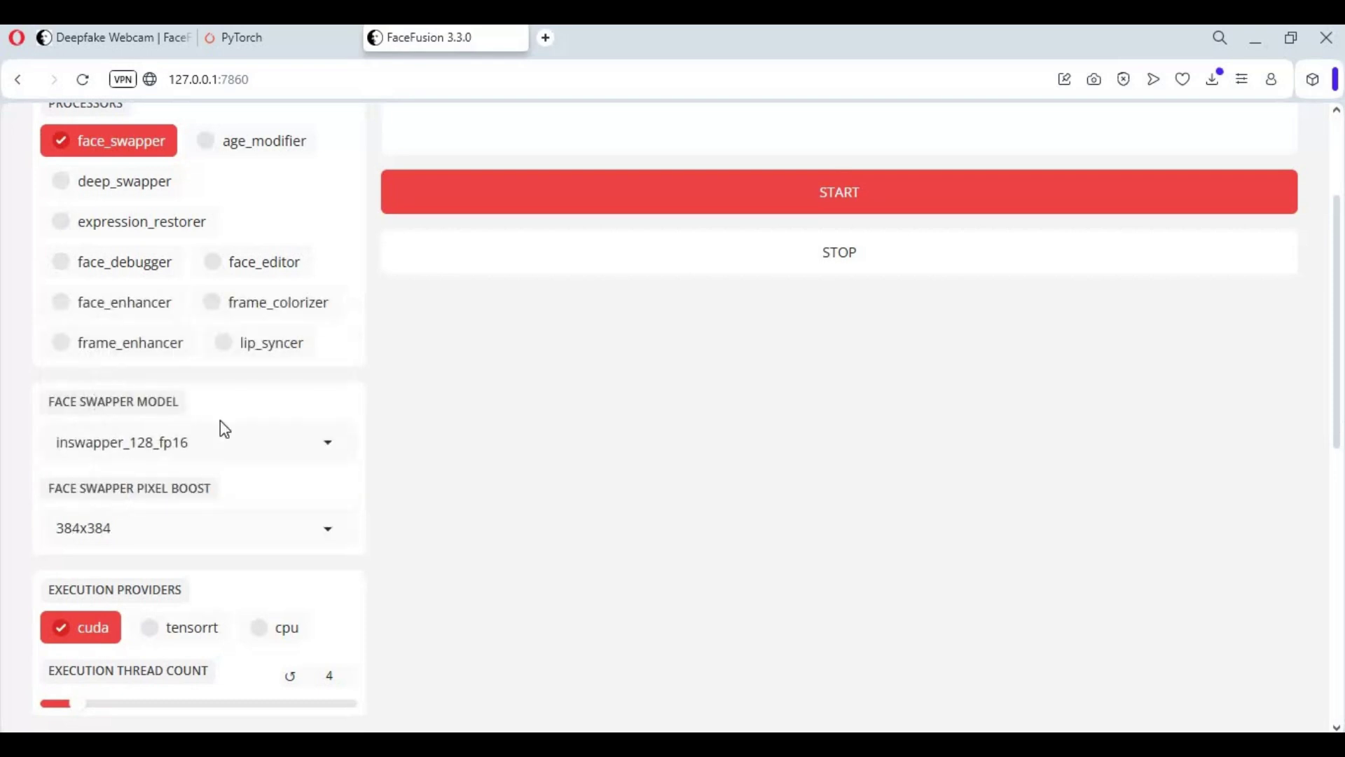
Switch the webcam mode from inline to udp, with resolution still at 320x240
scroll(234, 426, down, 4)
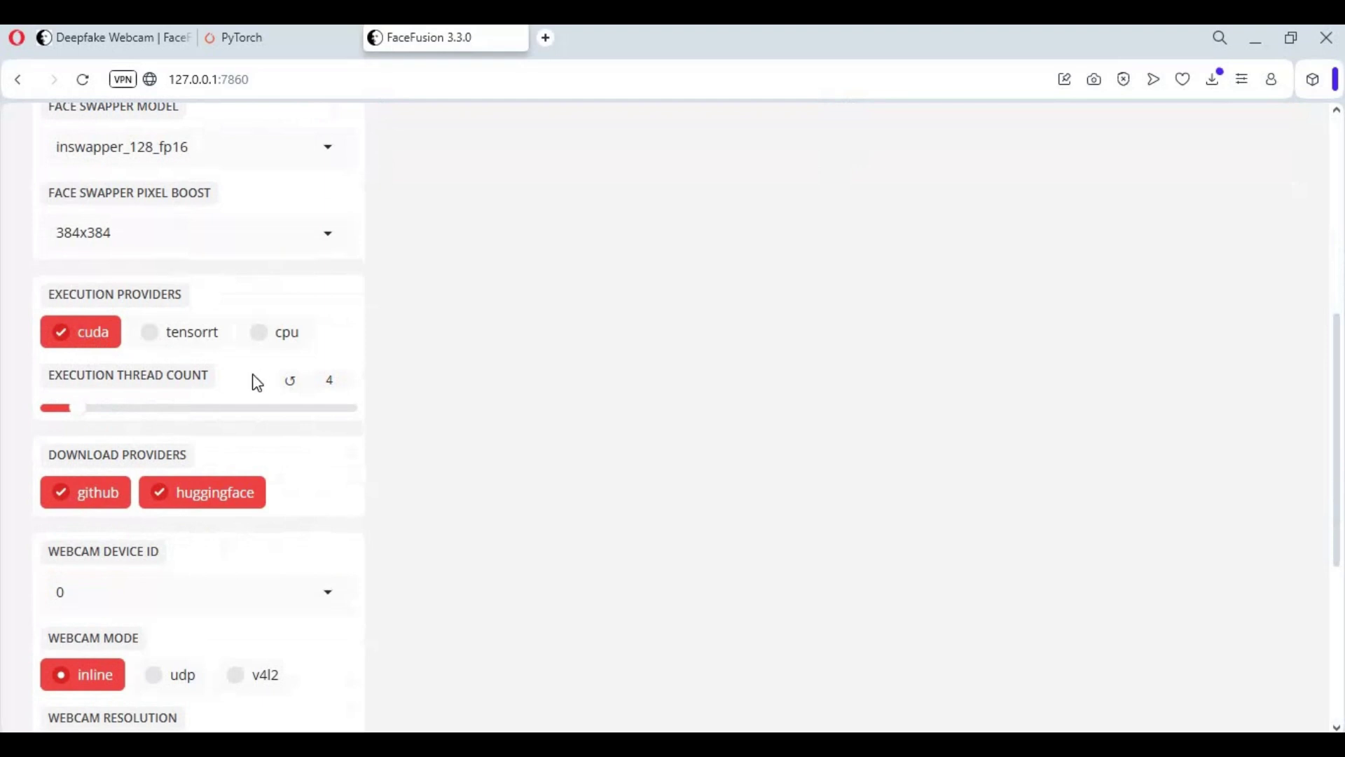
scroll(257, 383, down, 3)
scroll(219, 418, down, 1)
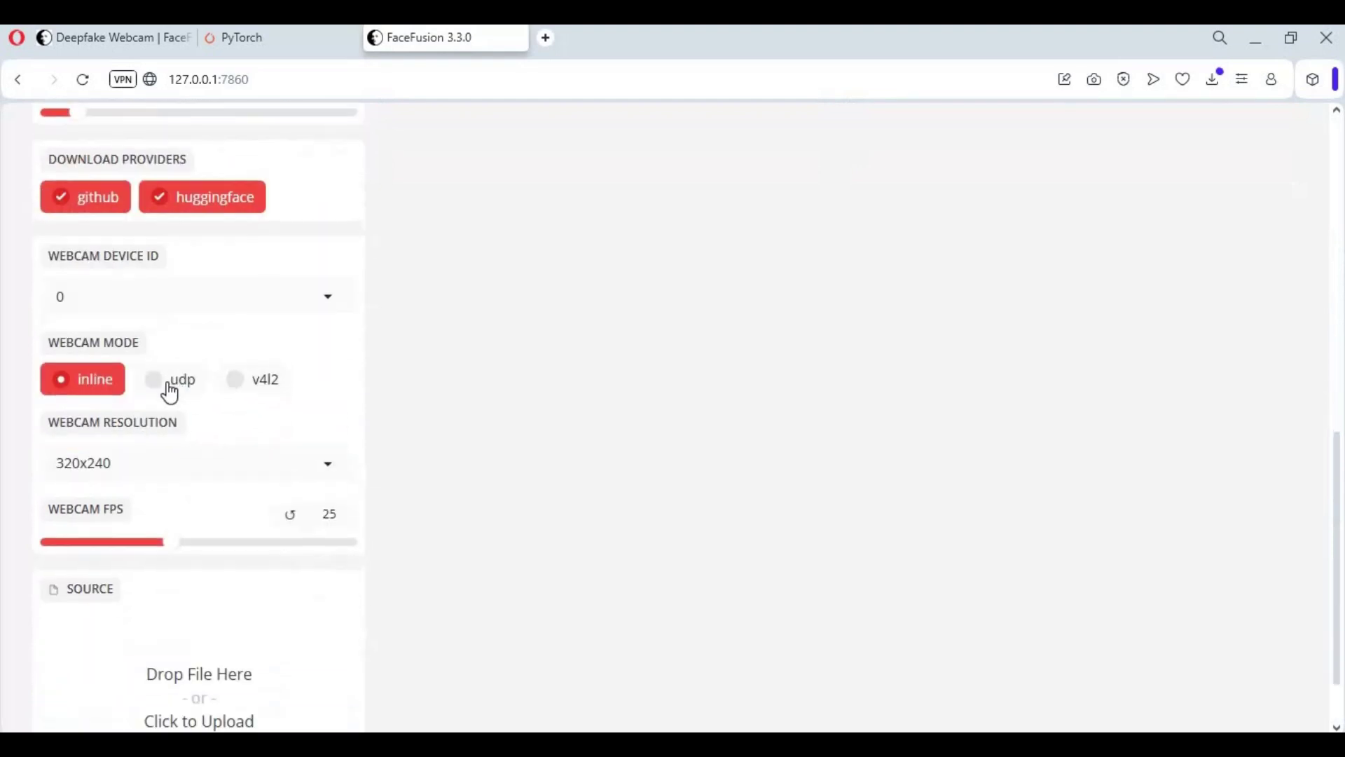
click(168, 394)
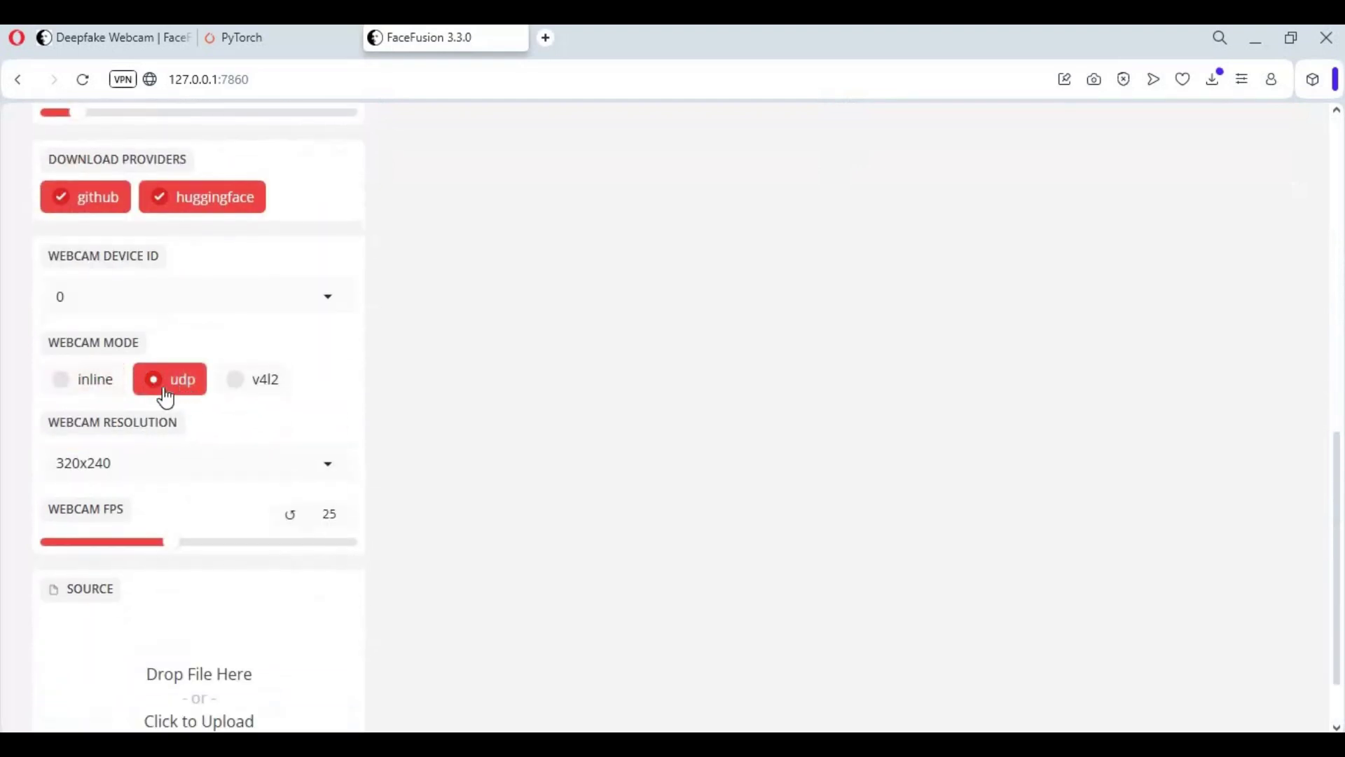
click(148, 463)
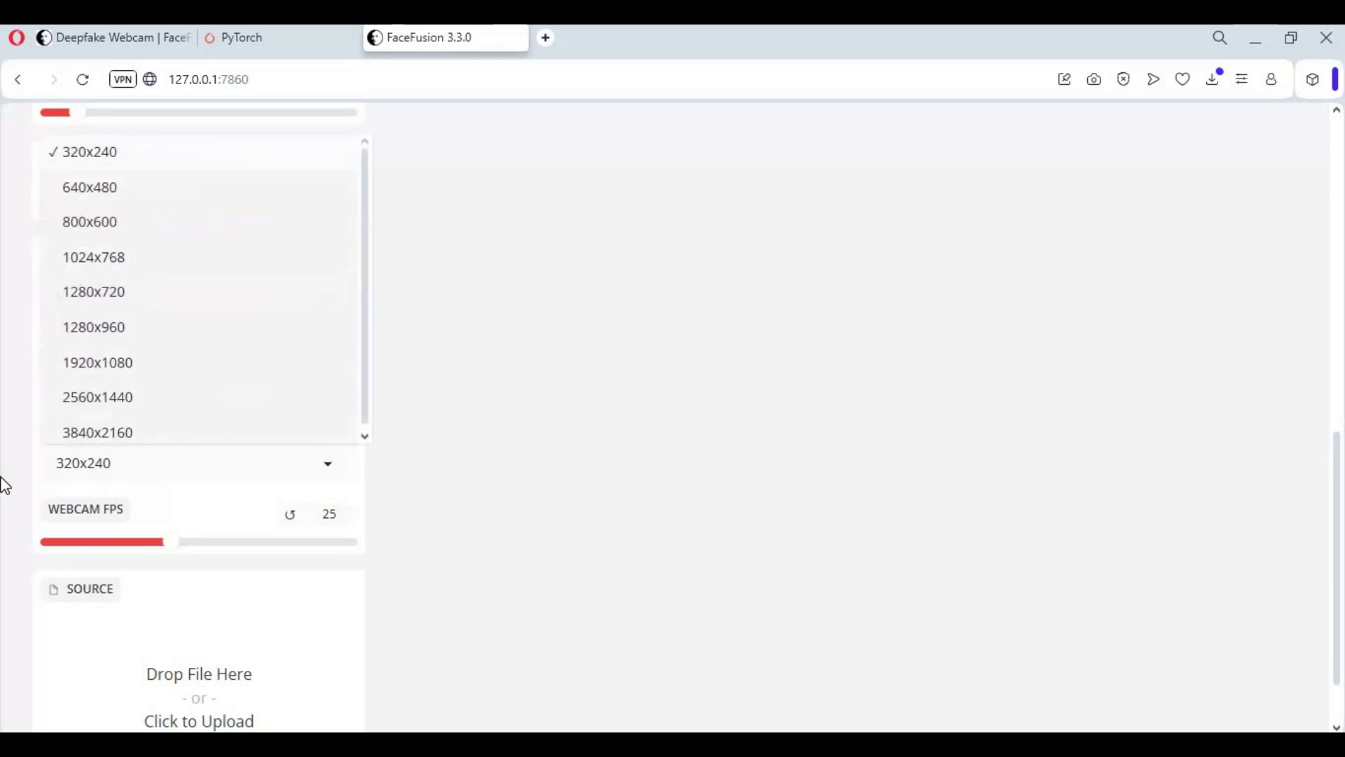
Load images.jpeg from the Downloads folder as the source face image
click(194, 526)
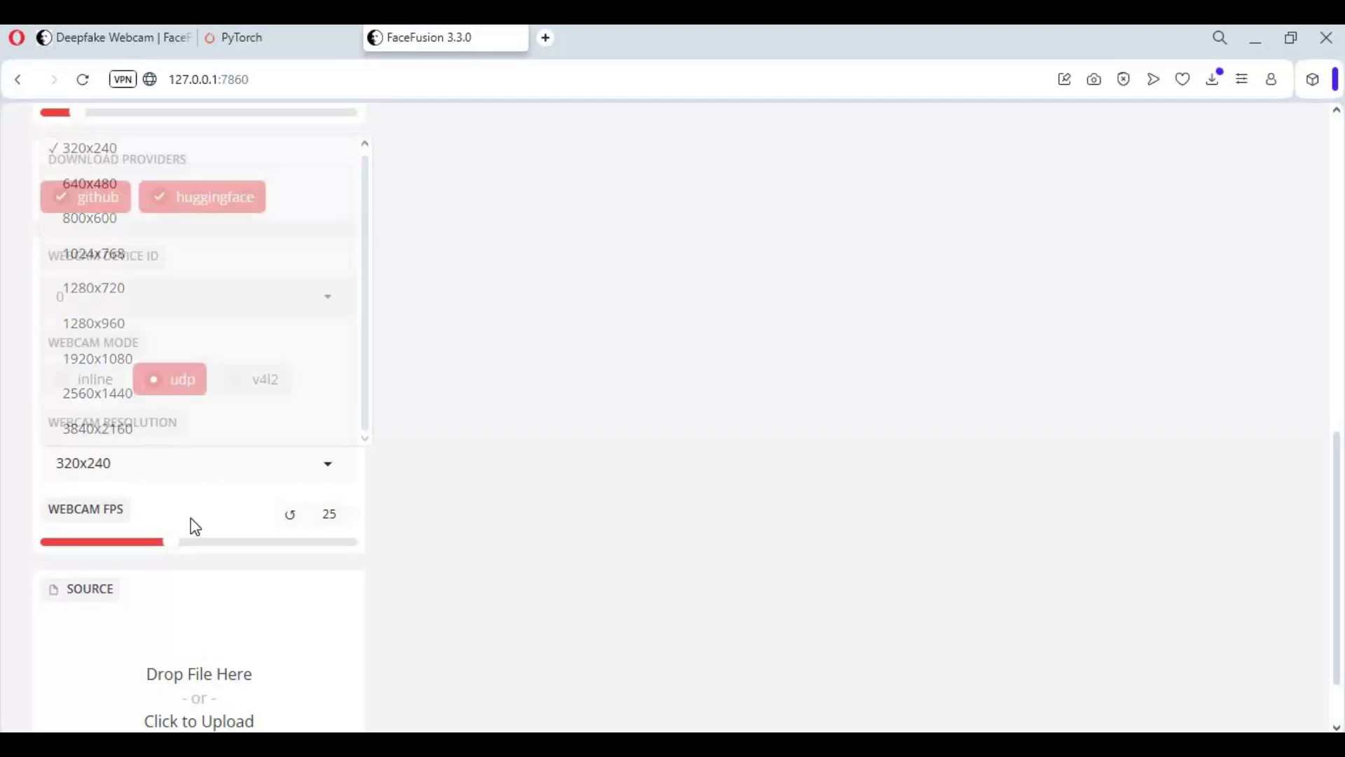
click(199, 690)
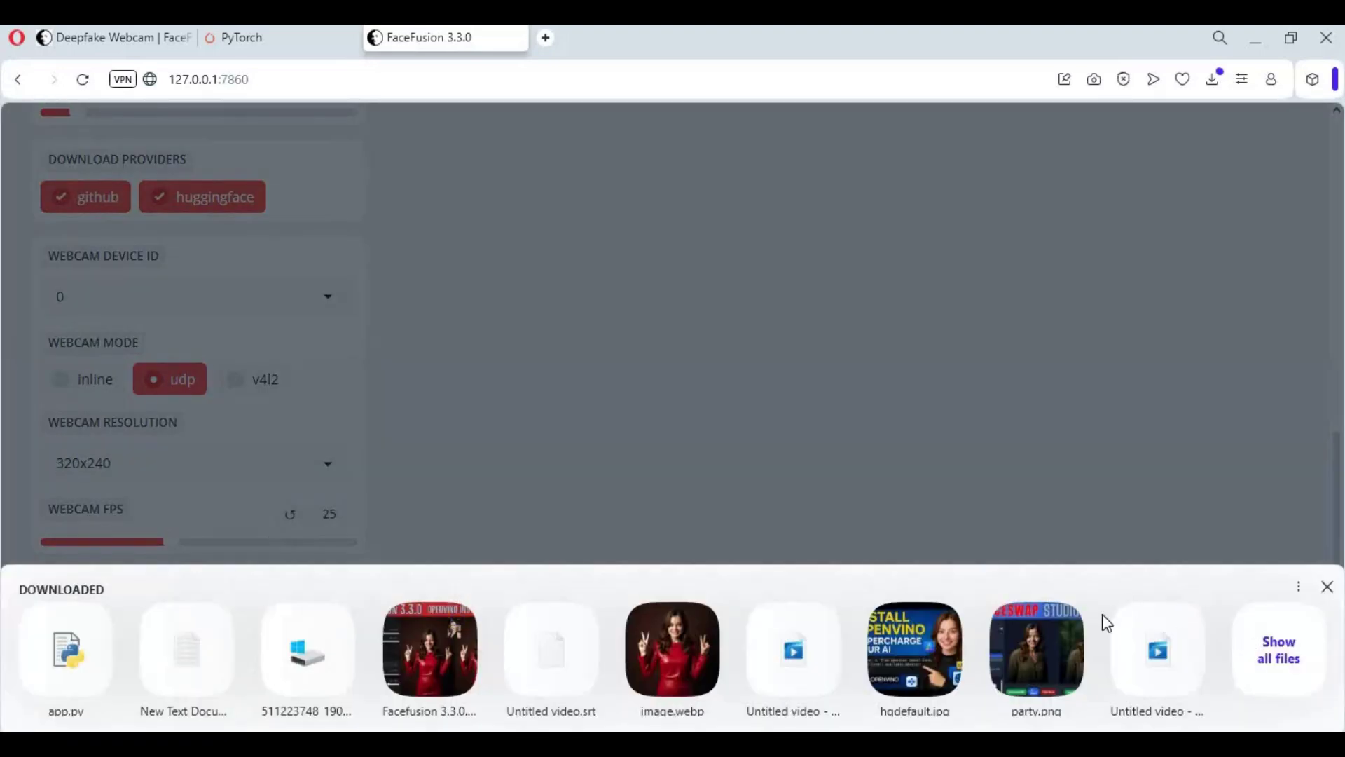
click(1279, 649)
scroll(426, 336, down, 3)
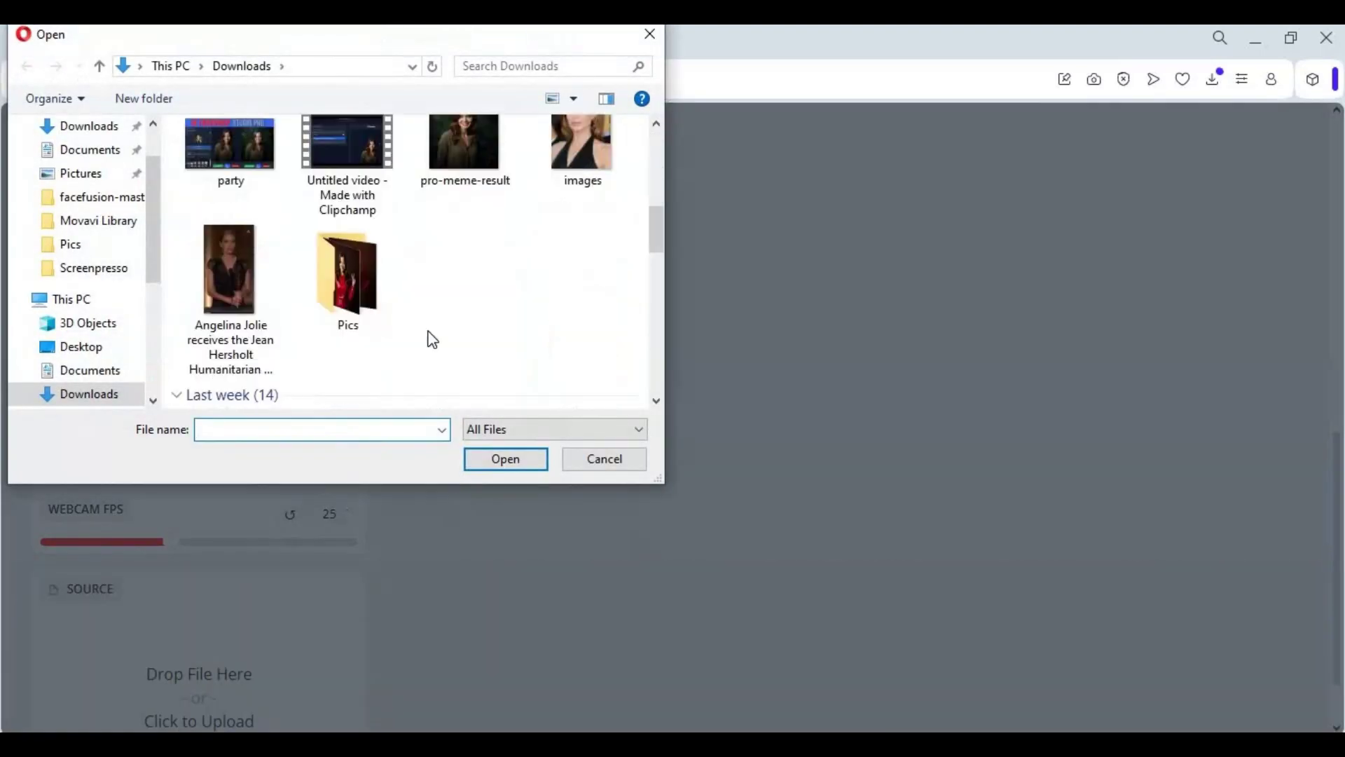
double_click(601, 148)
scroll(606, 430, down, 5)
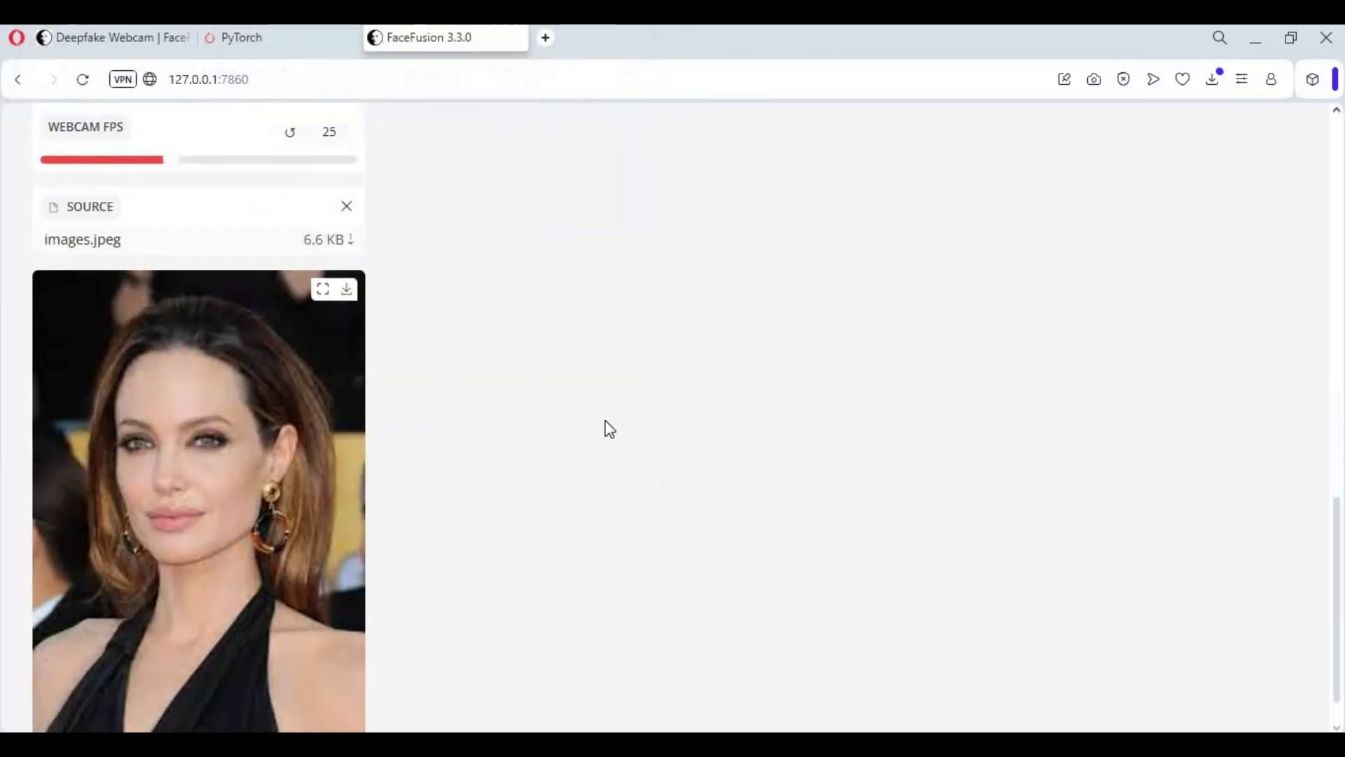
scroll(608, 429, down, 1)
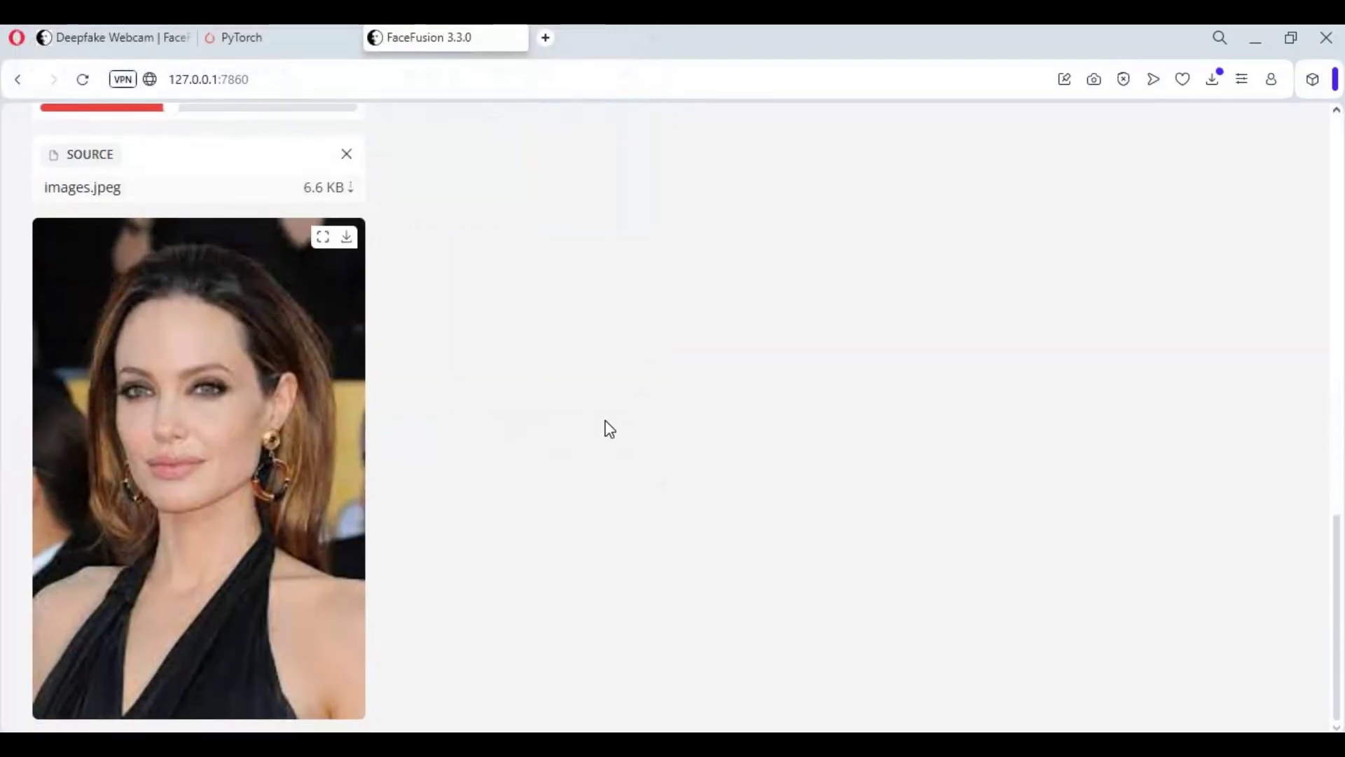
scroll(609, 429, up, 15)
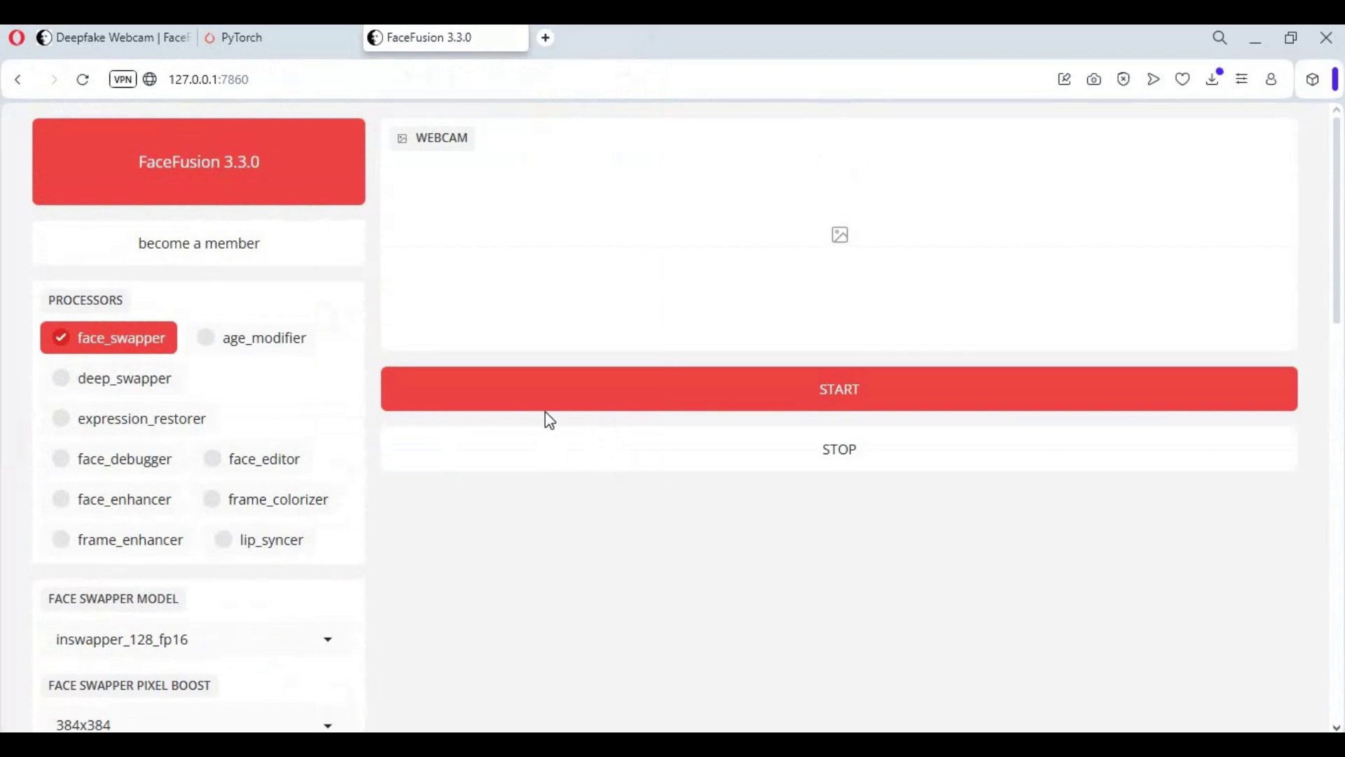
Start the webcam face swap and confirm the console reports streaming at 23.48 frame/s
click(735, 406)
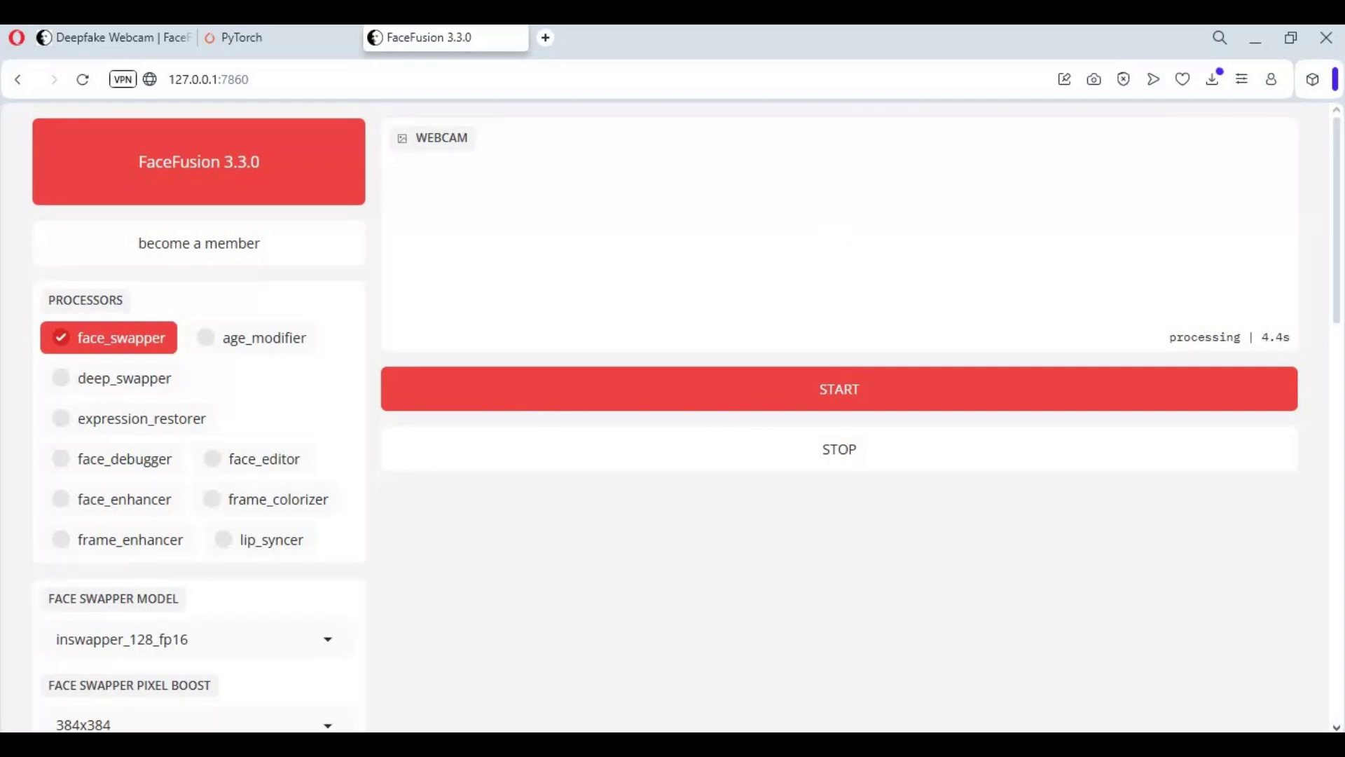
key(alt+Tab)
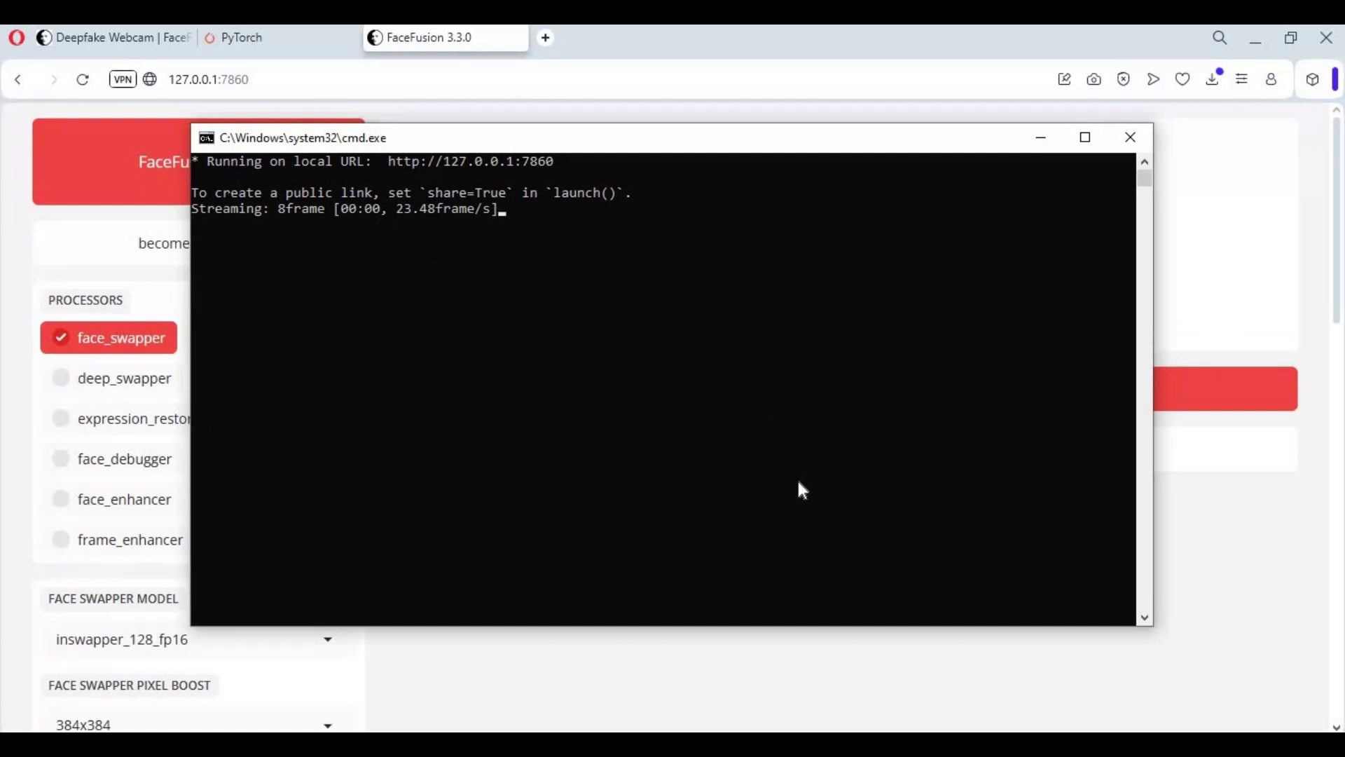
click(680, 667)
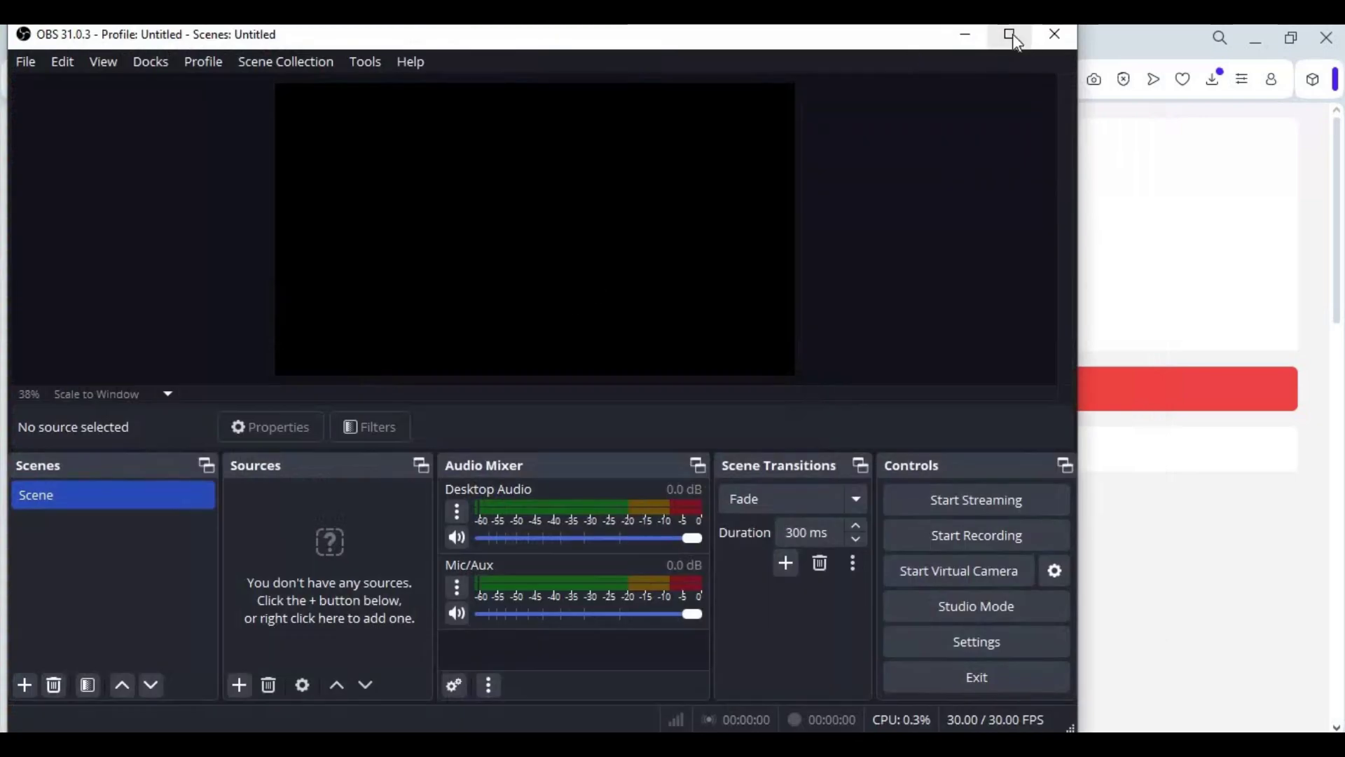
Maximize OBS and add a media source named UDP STREAM with Local File turned off
click(1012, 34)
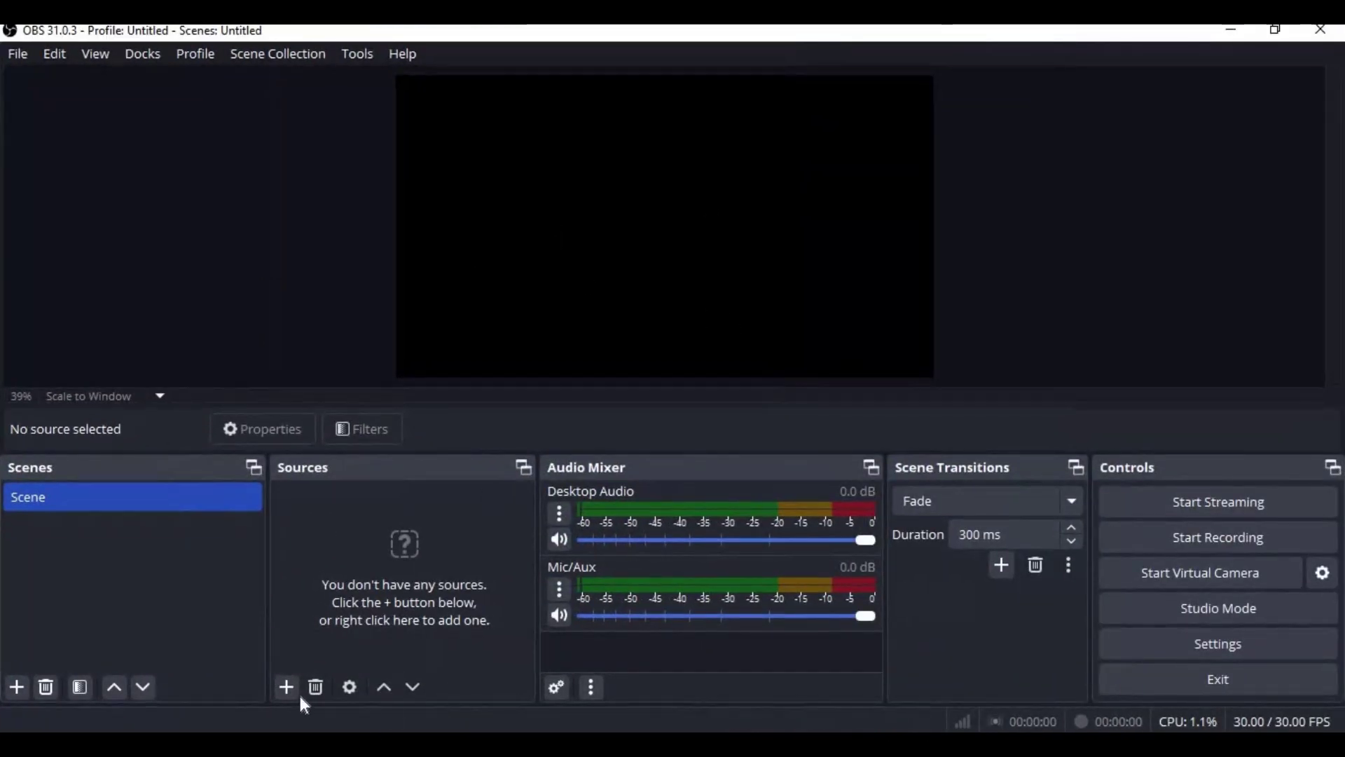
click(285, 690)
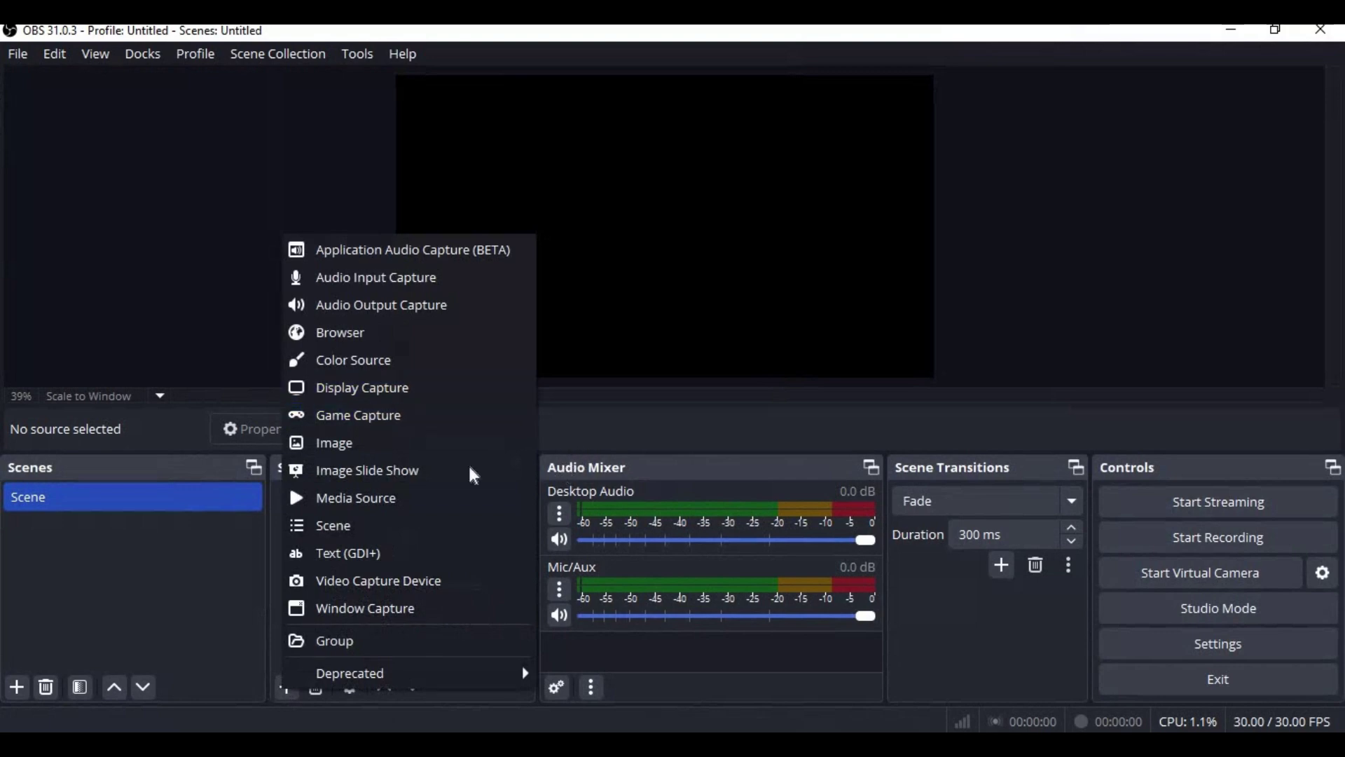
key(Return)
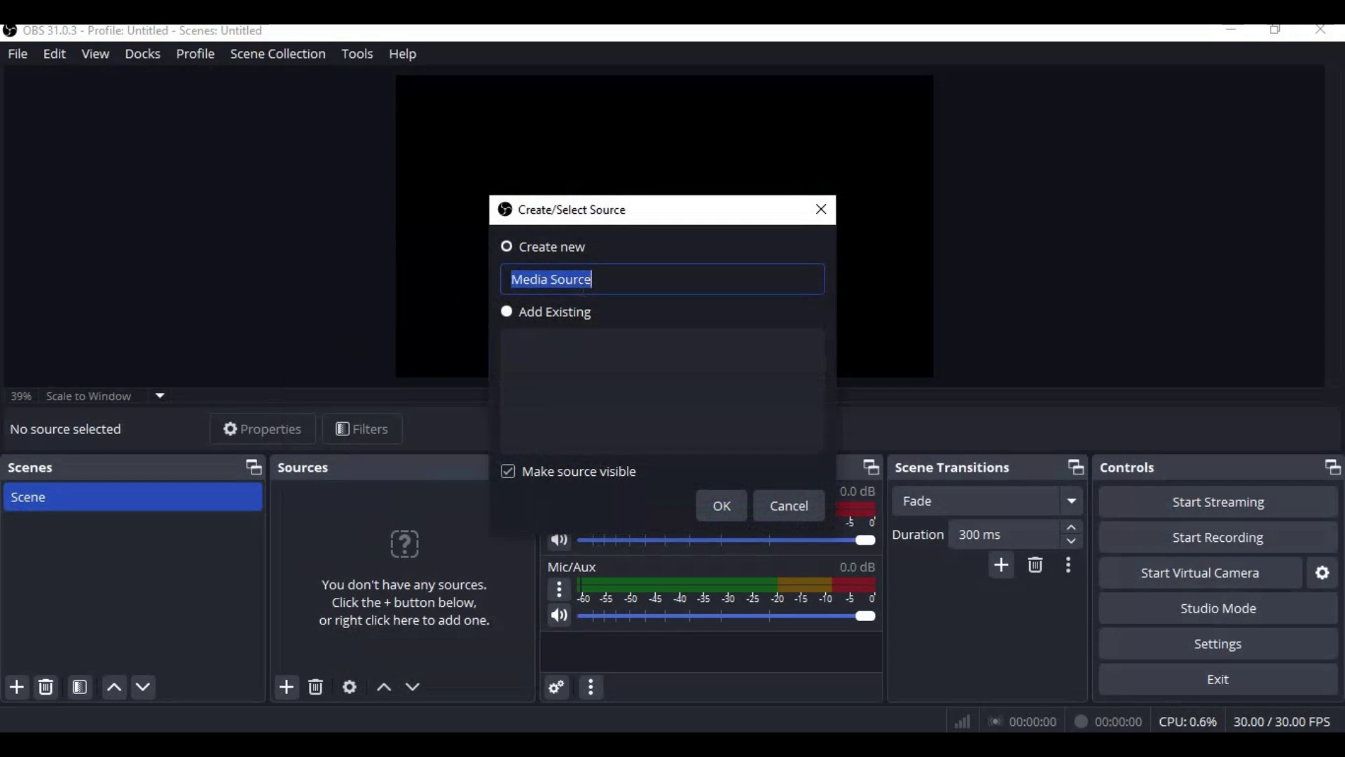
text(U)
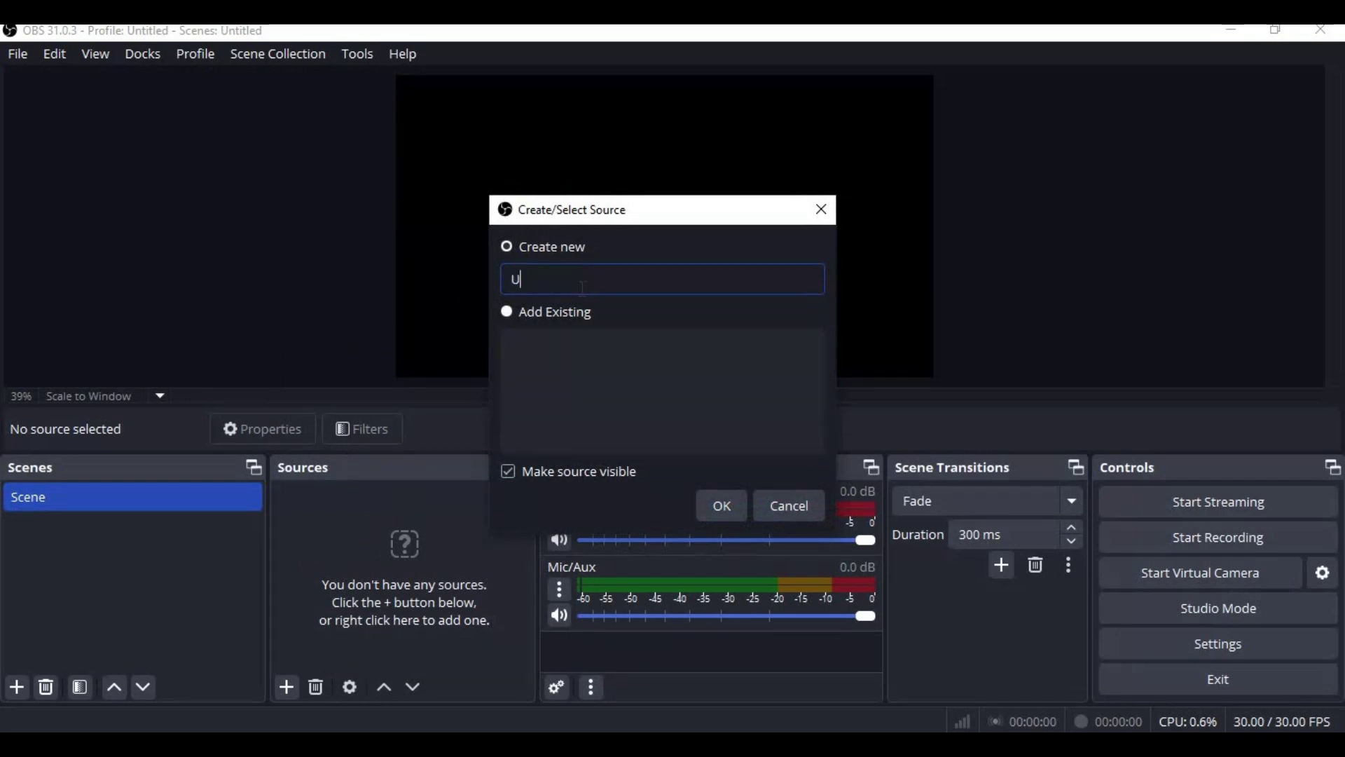
text(DP STREAM)
click(702, 494)
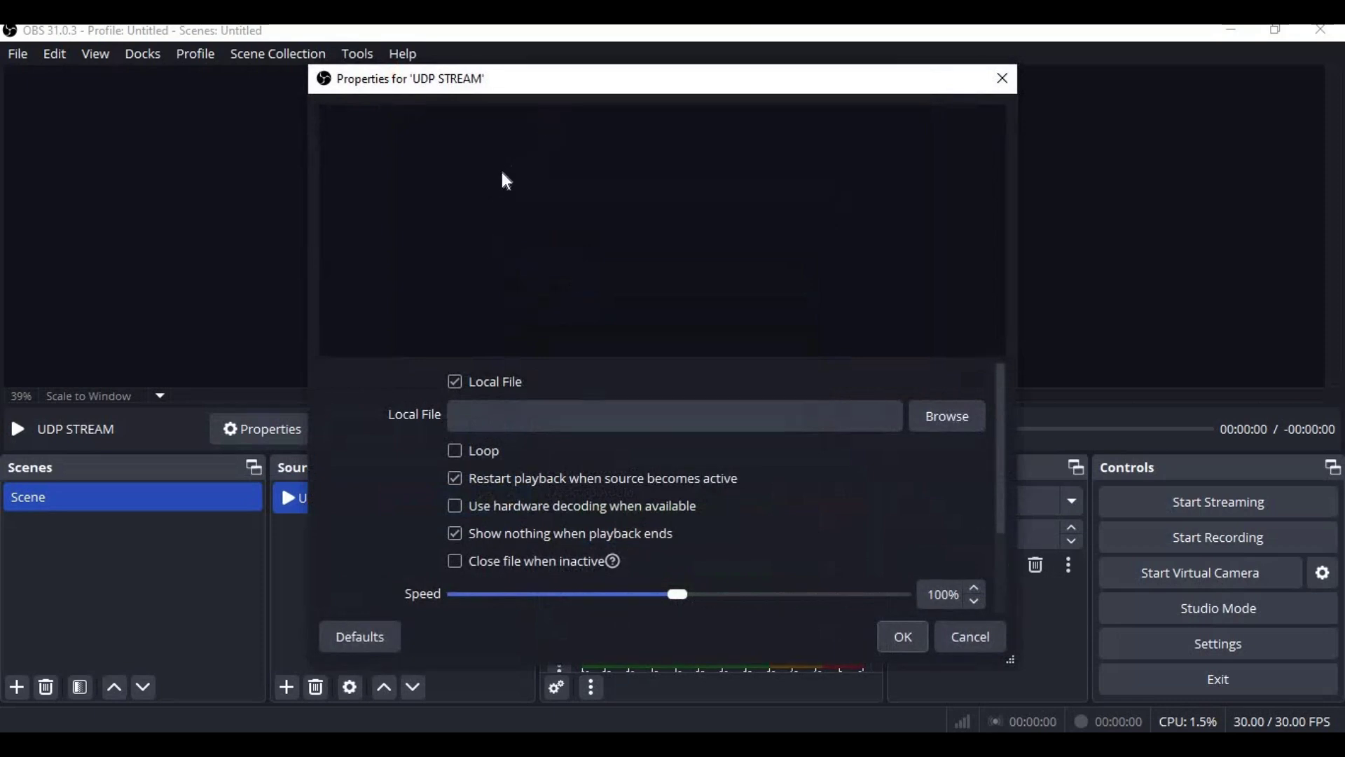
click(456, 382)
click(462, 483)
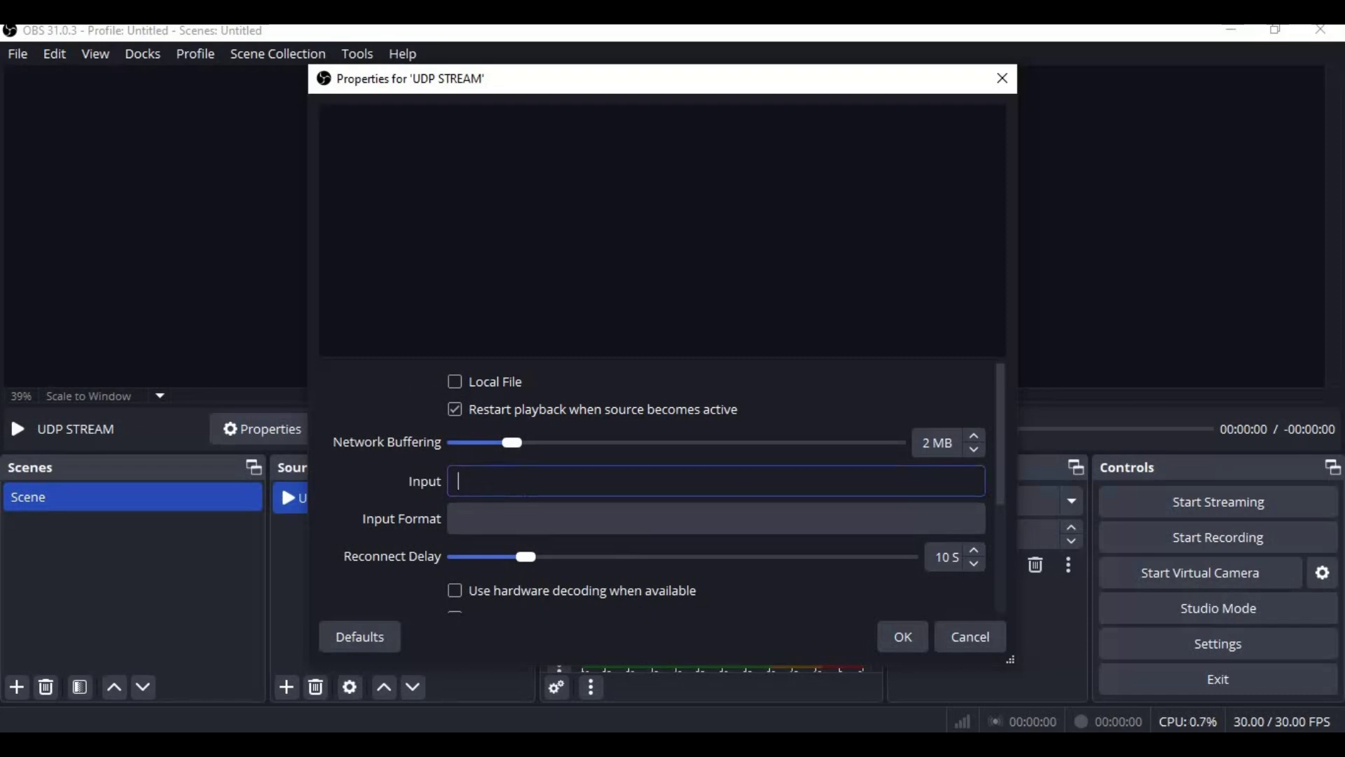
key(alt+Tab)
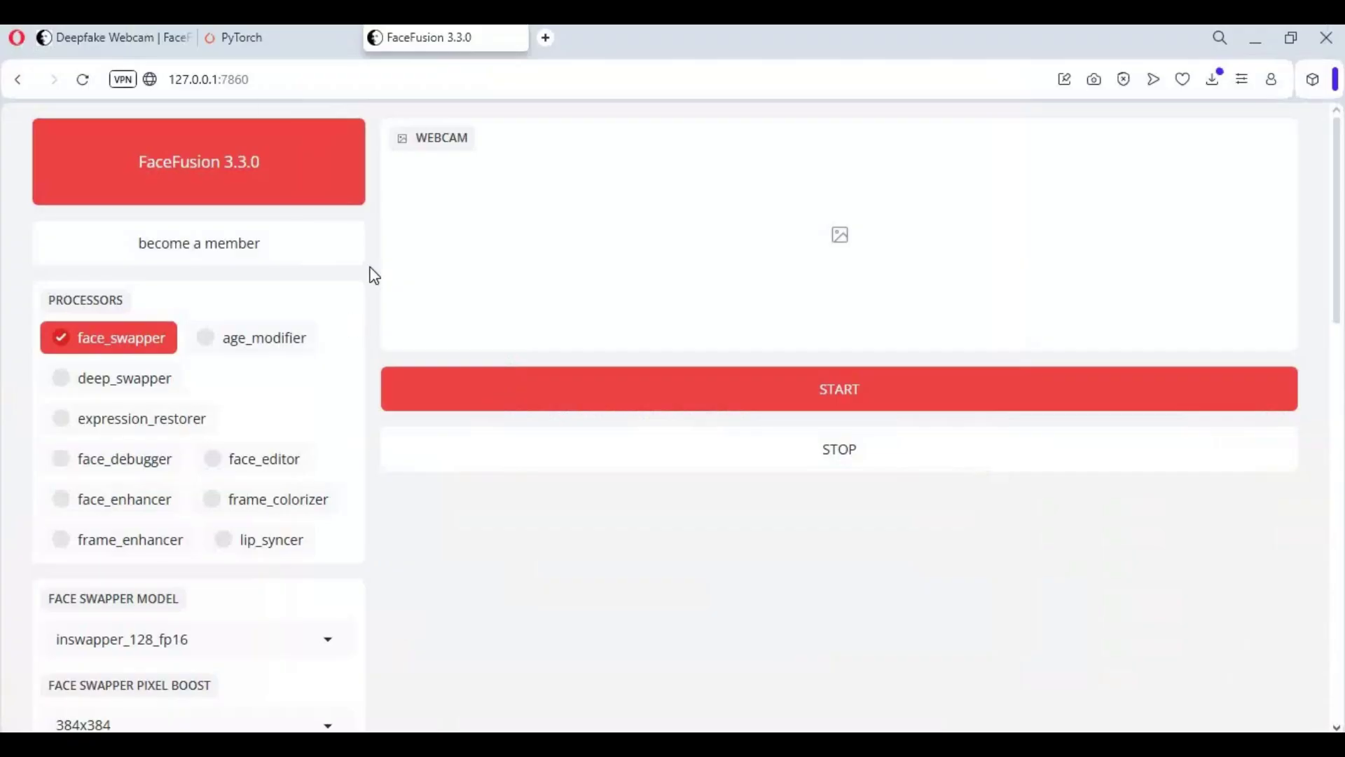
Copy the stream address udp://localhost:27000 from the Deepfake Webcam docs page
click(136, 47)
click(650, 469)
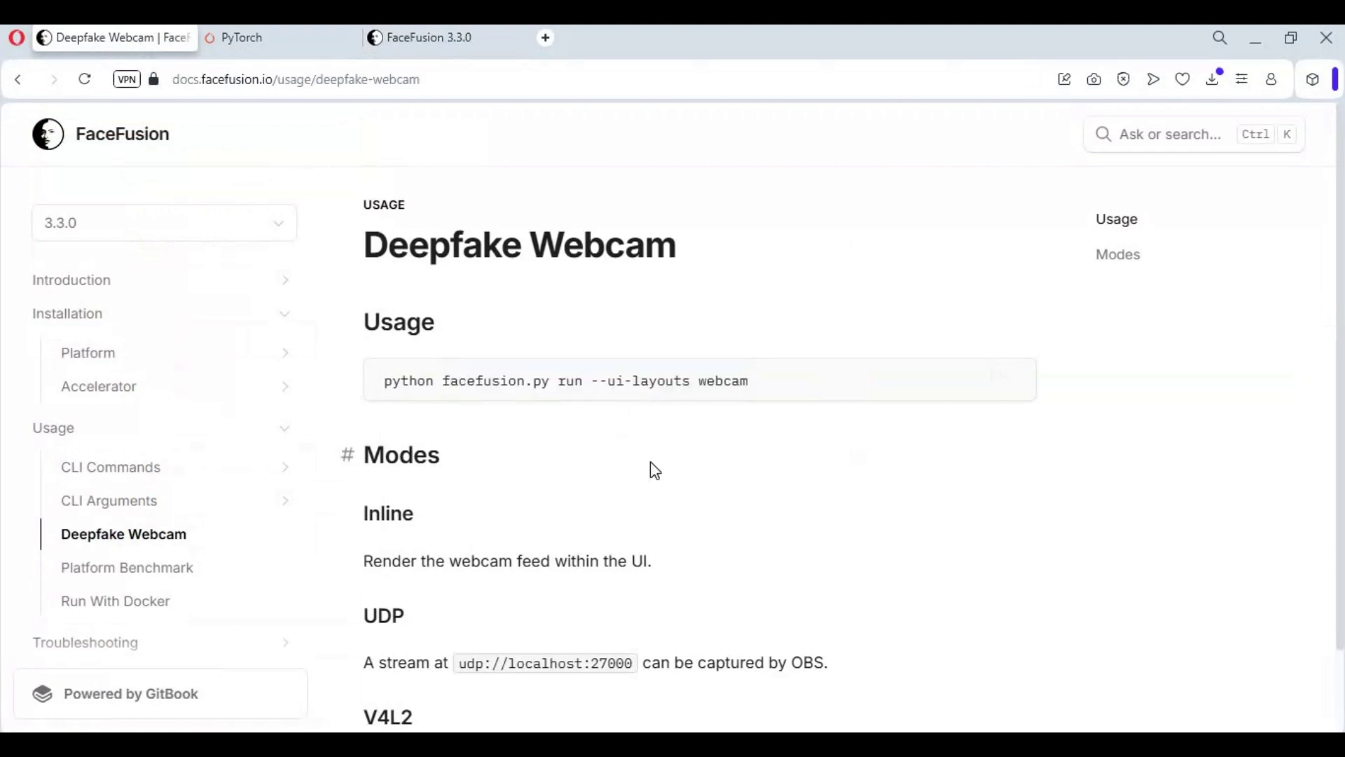
scroll(546, 549, down, 2)
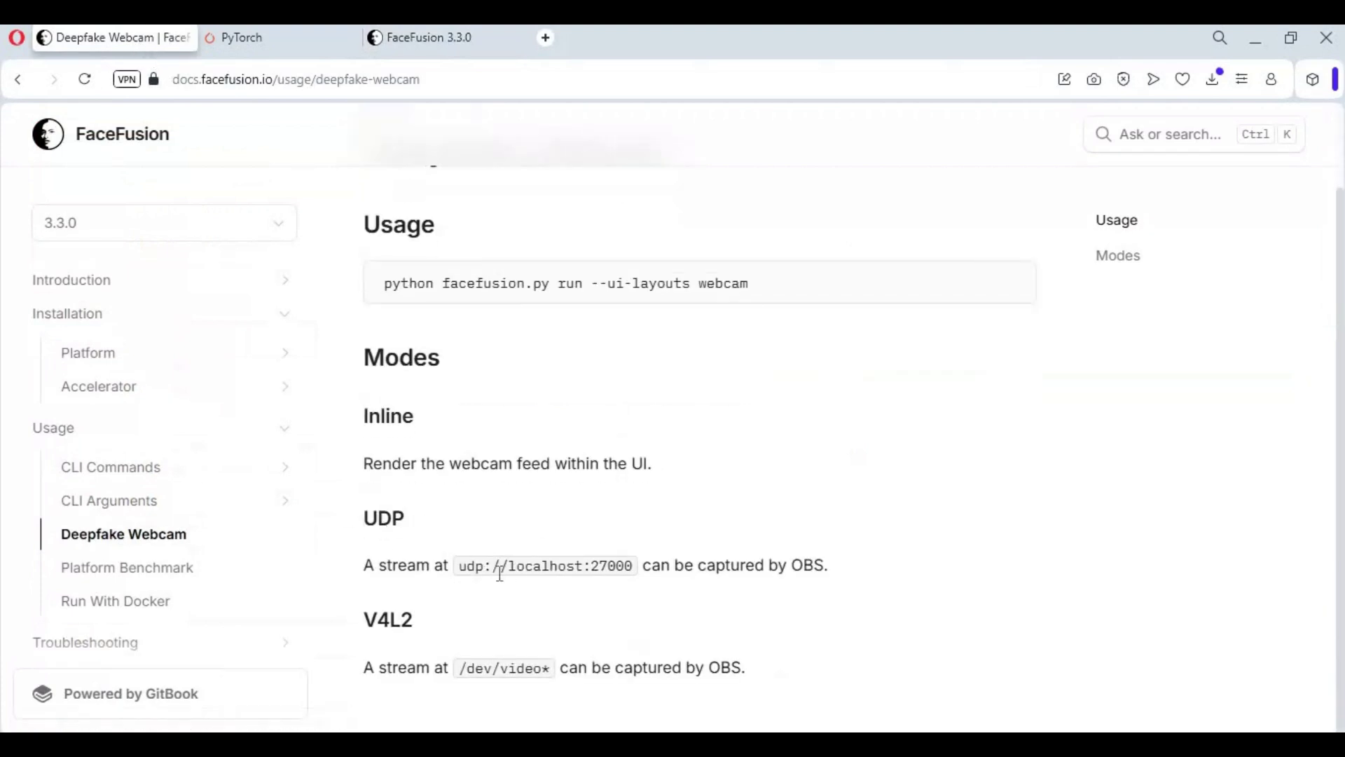
drag(460, 568, 634, 572)
right_click(604, 565)
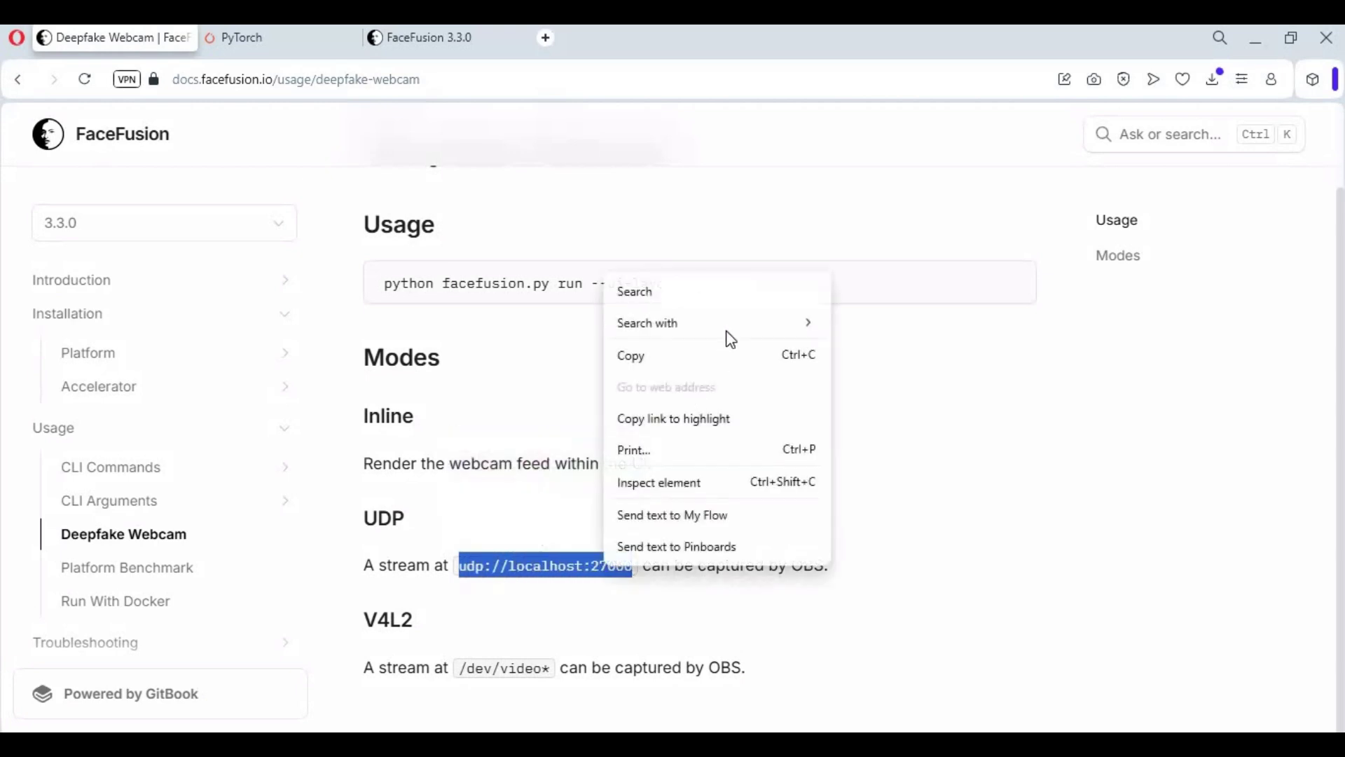
click(699, 356)
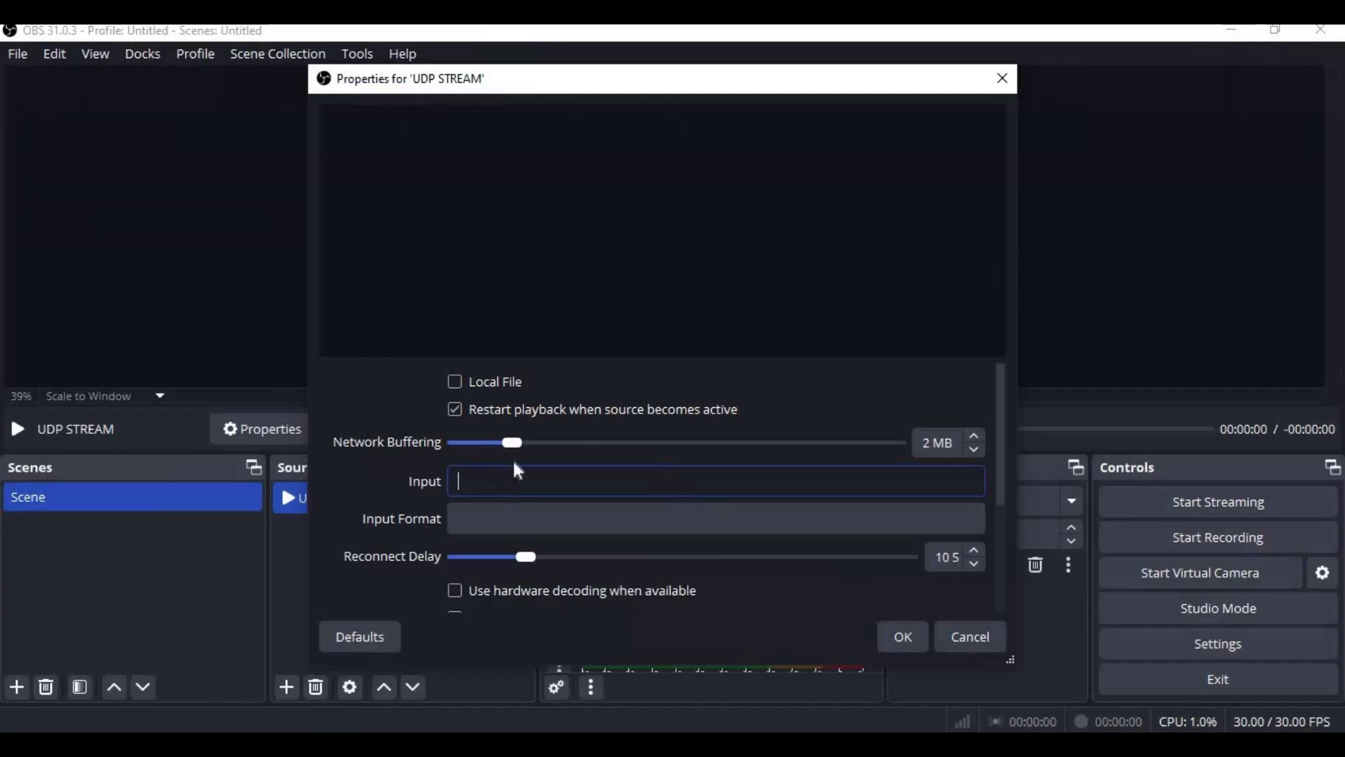
Paste udp://localhost:27000 as the UDP STREAM input and set the input format to mpegts
key(ctrl+v)
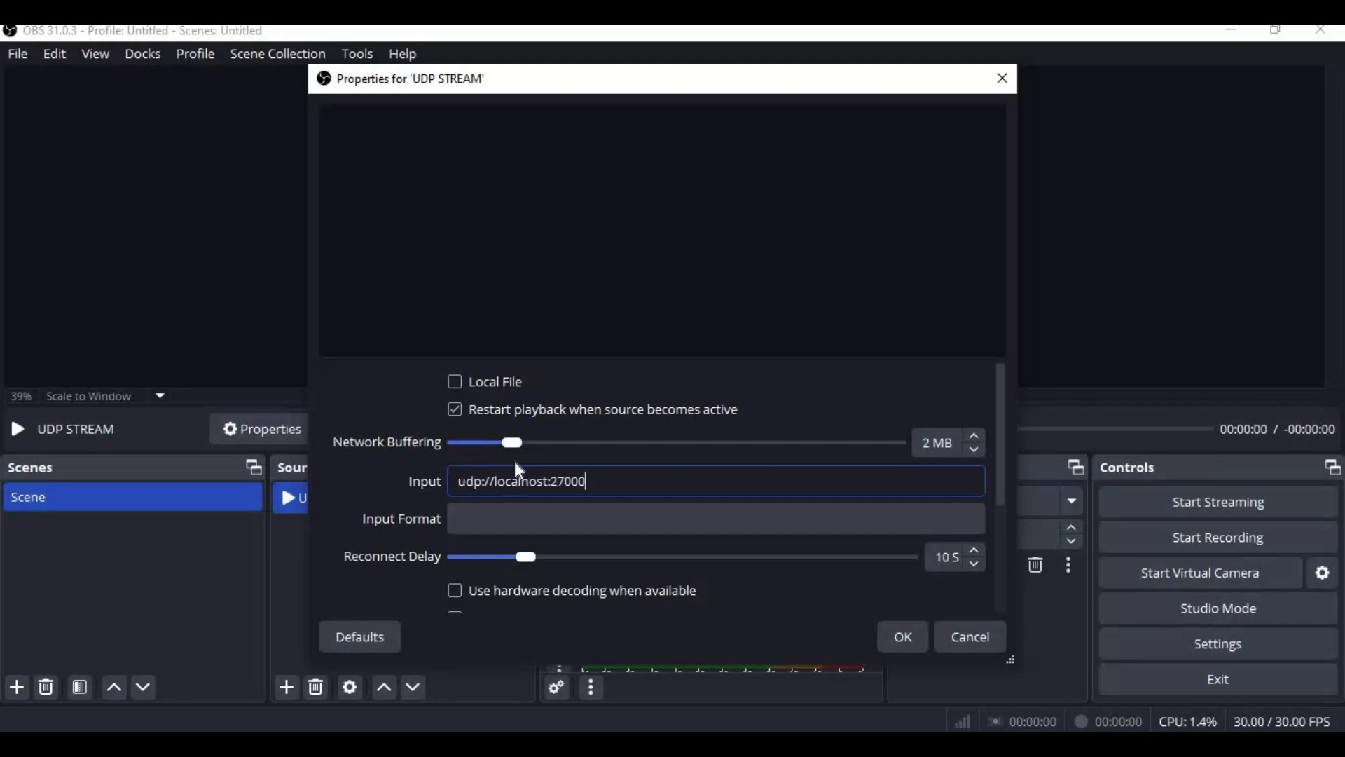
click(517, 506)
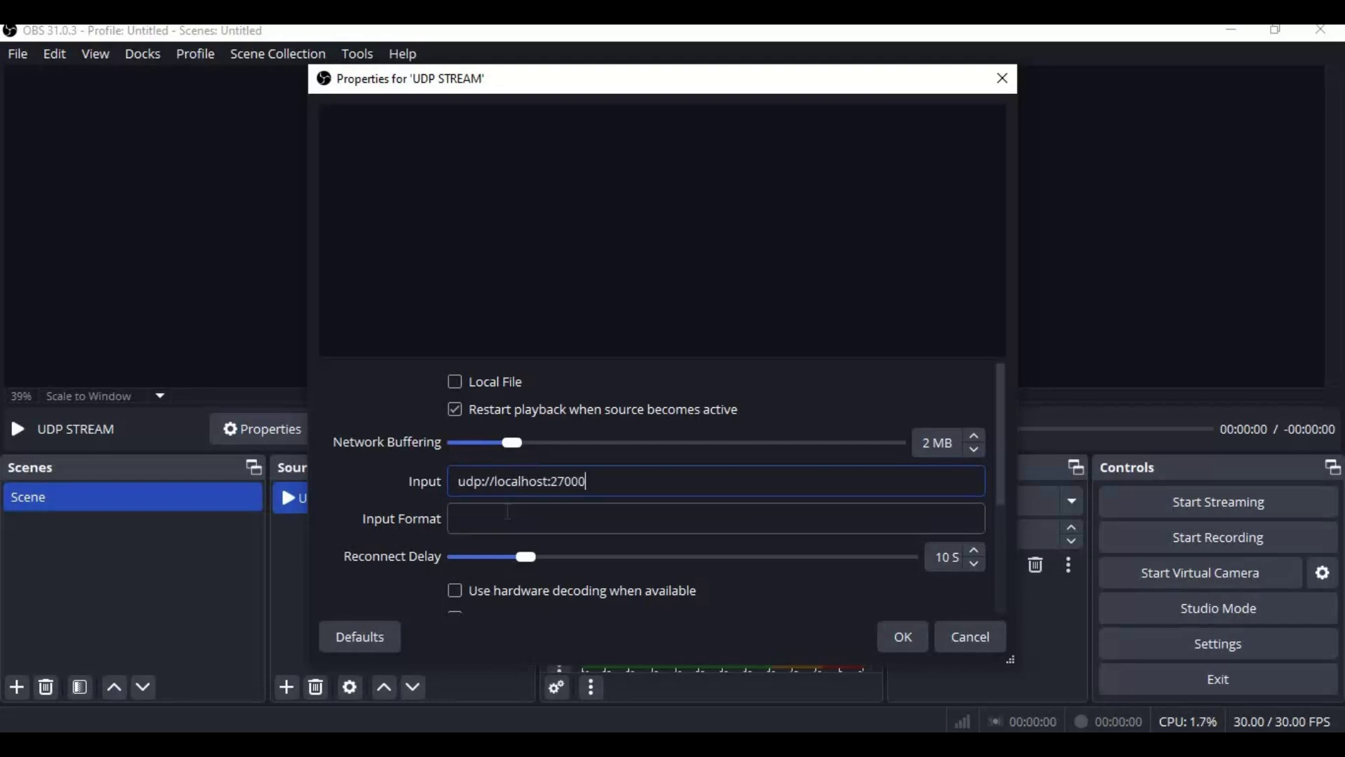
scroll(488, 462, down, 1)
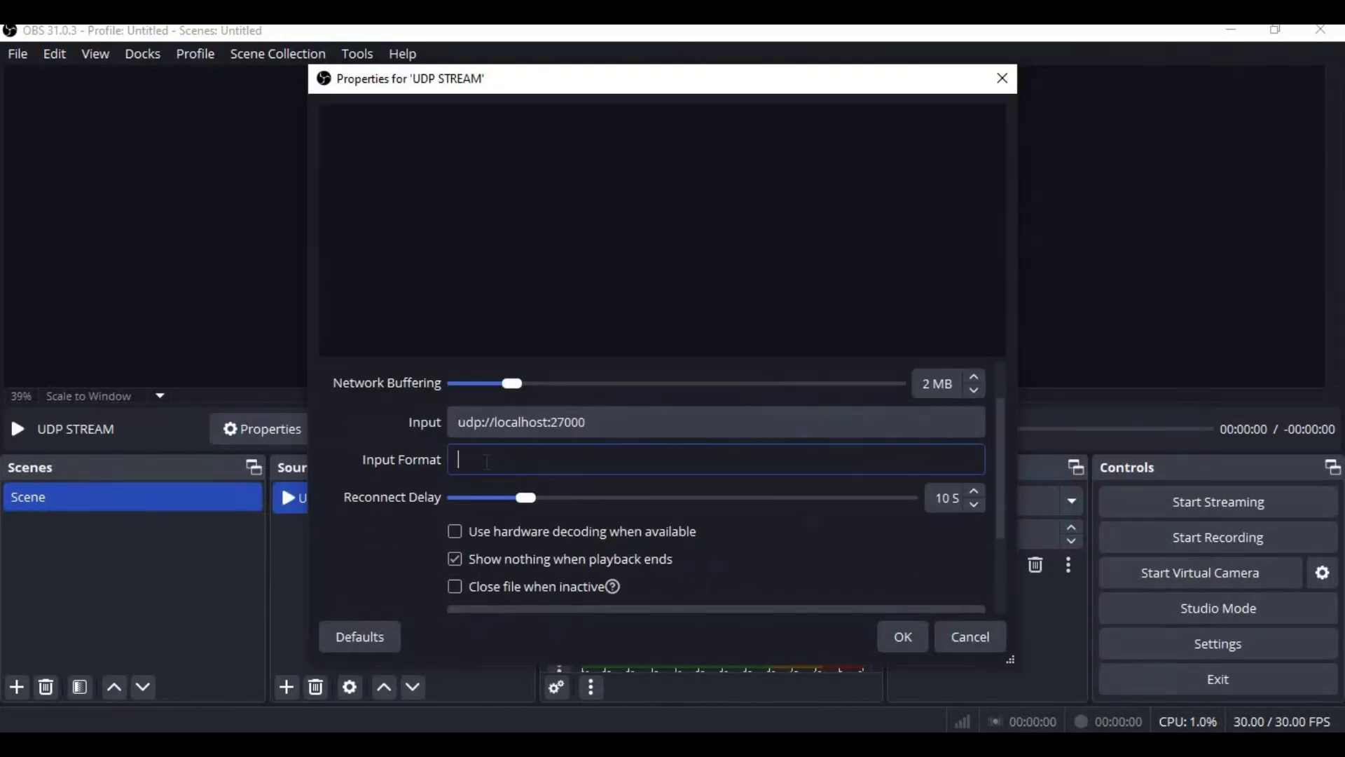
text(mpegts)
Apply the source settings, stretch the incoming video to fill the canvas, and start the Virtual Camera
click(904, 635)
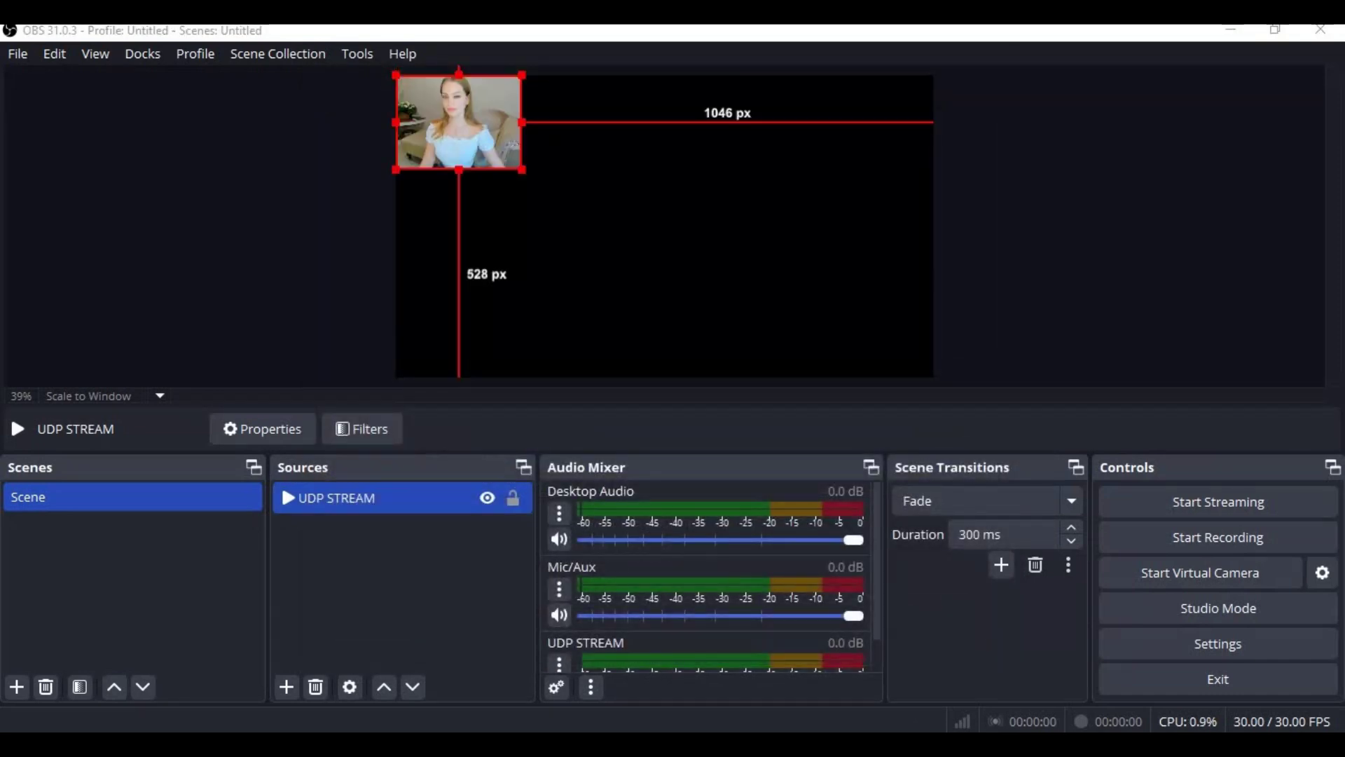
drag(522, 170, 786, 293)
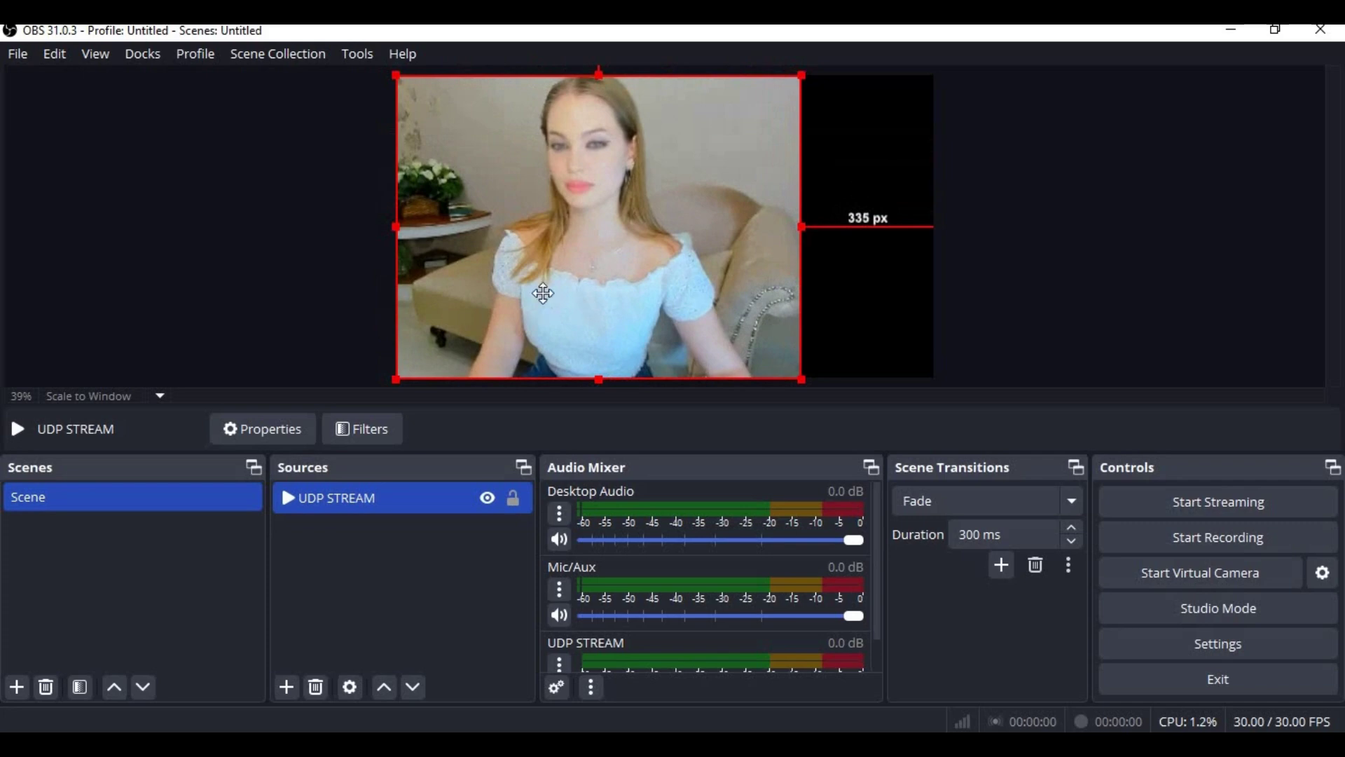
drag(569, 290, 700, 289)
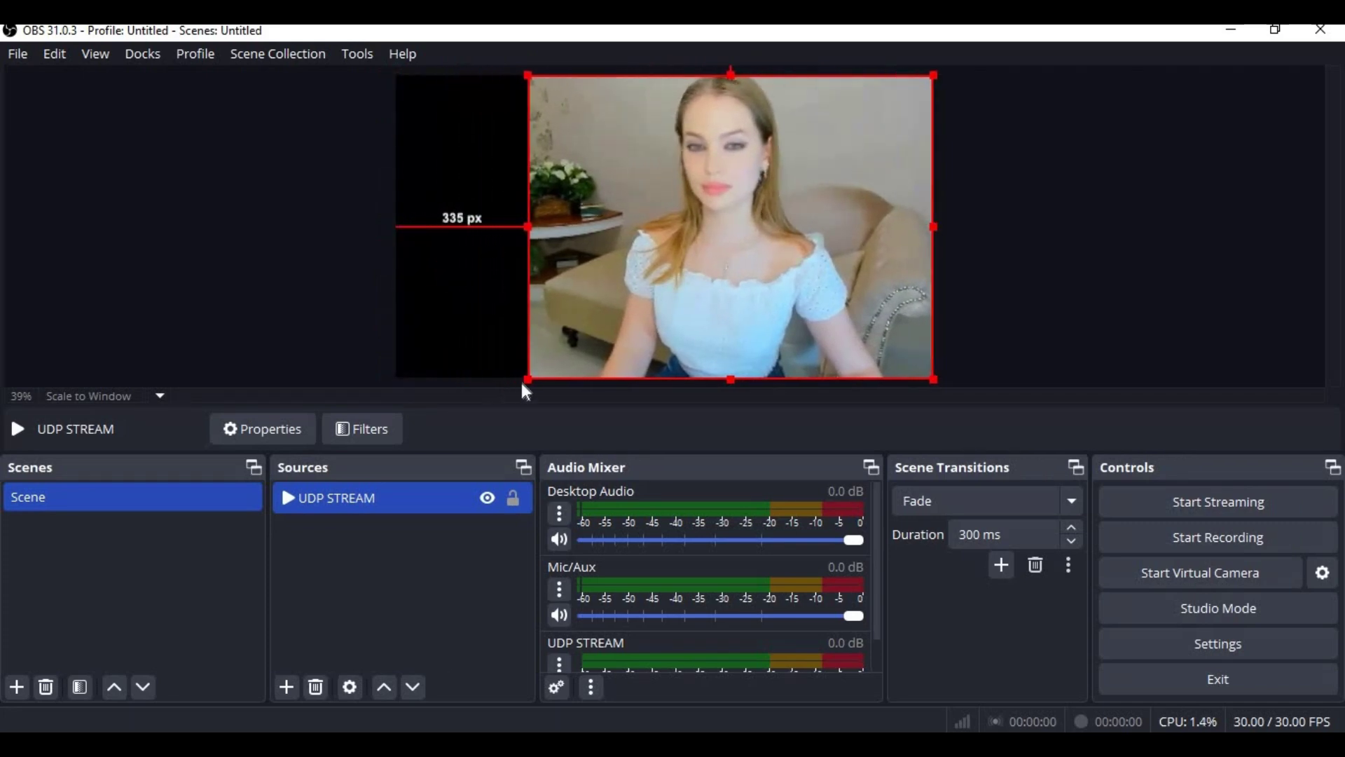
drag(504, 384, 426, 419)
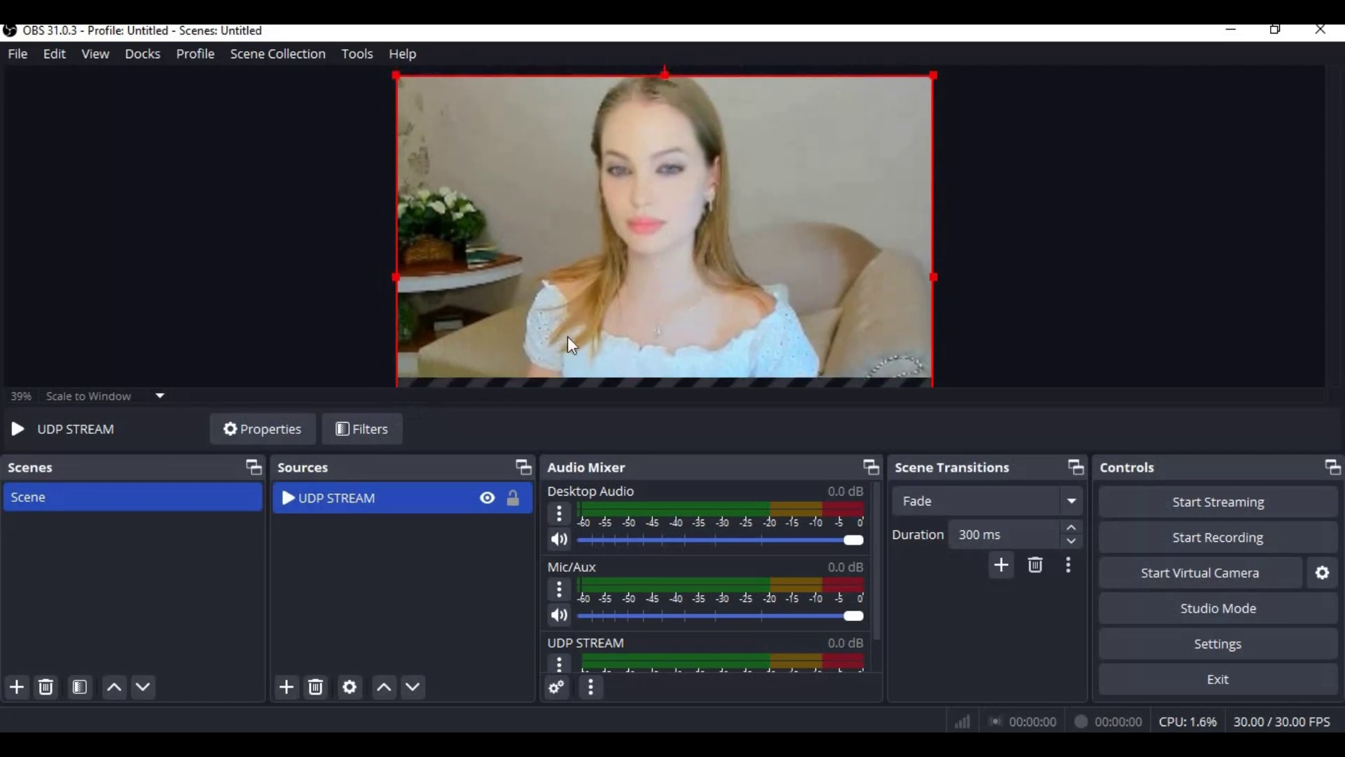
drag(574, 302, 508, 286)
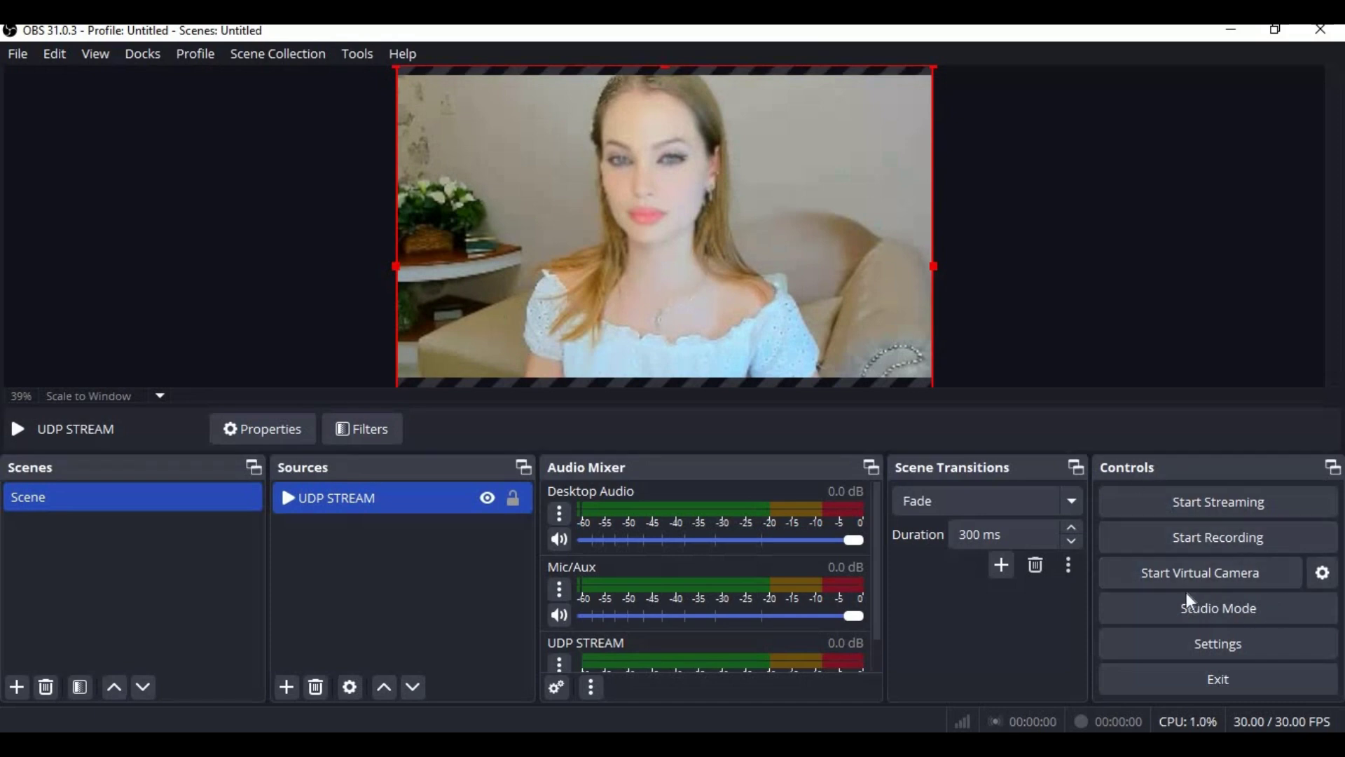
click(1183, 570)
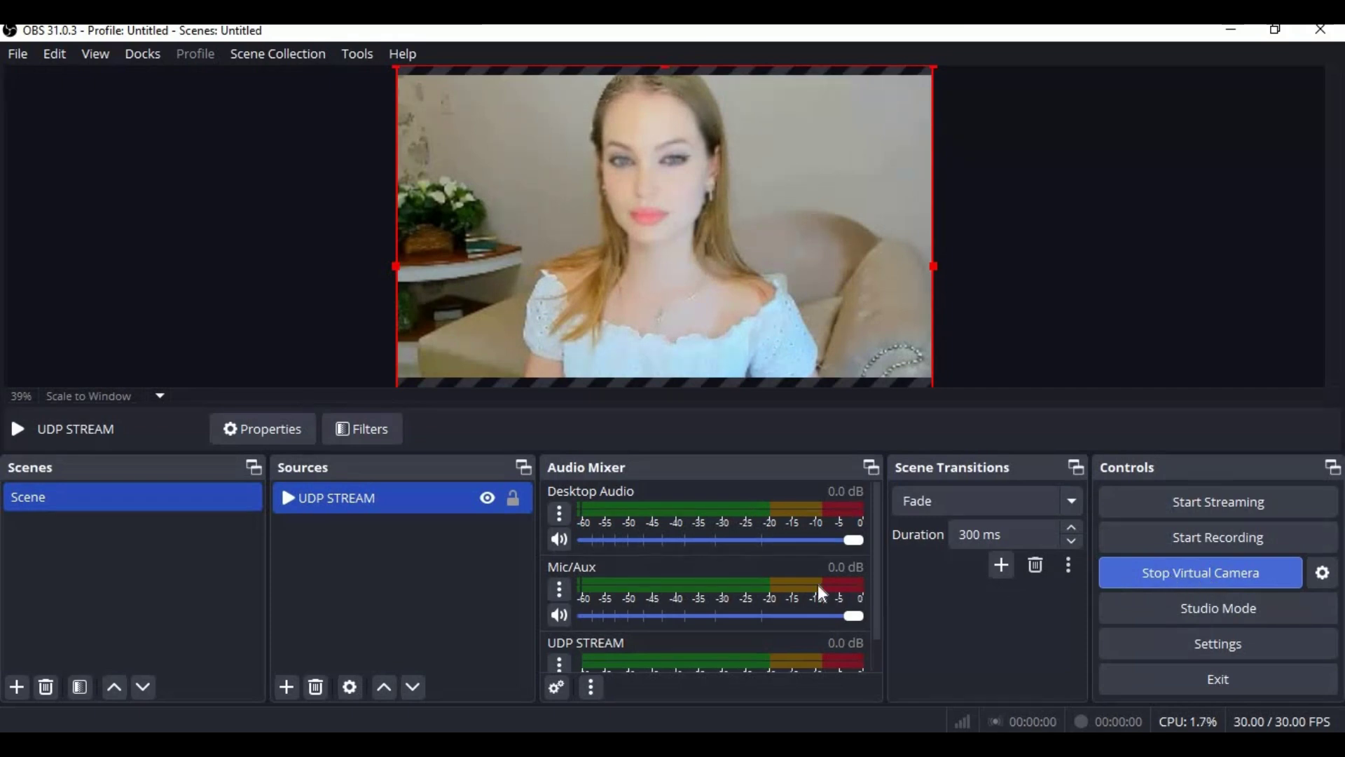
key(alt+Tab)
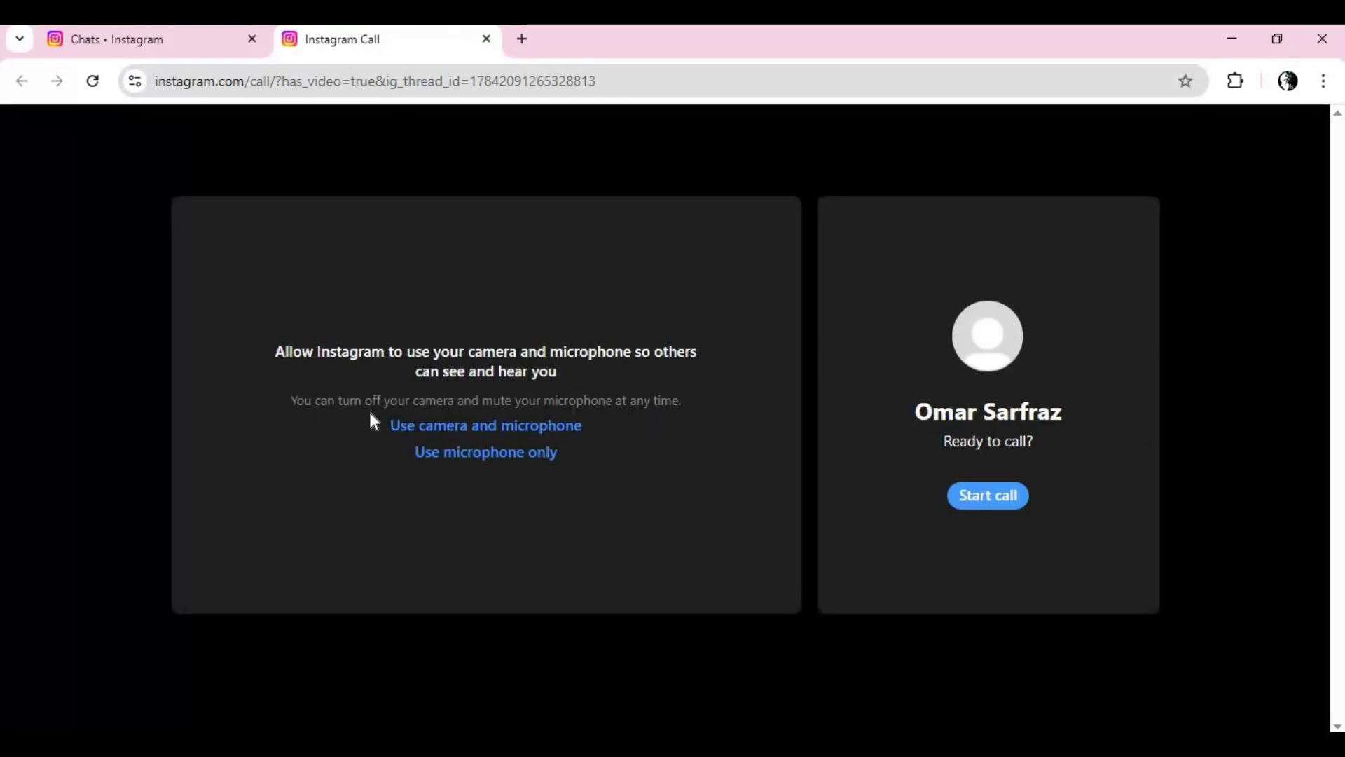
Grant the Instagram call camera and microphone access for this visit
click(491, 429)
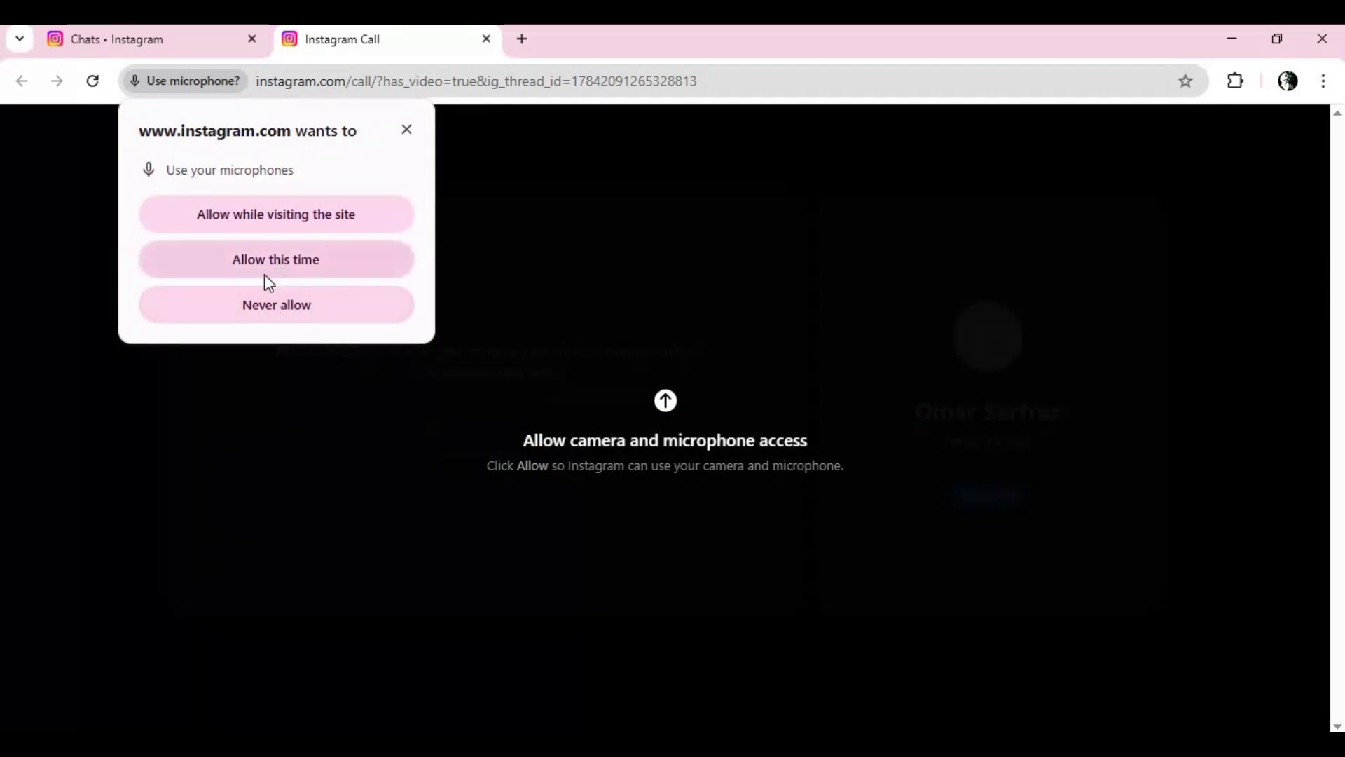
click(264, 274)
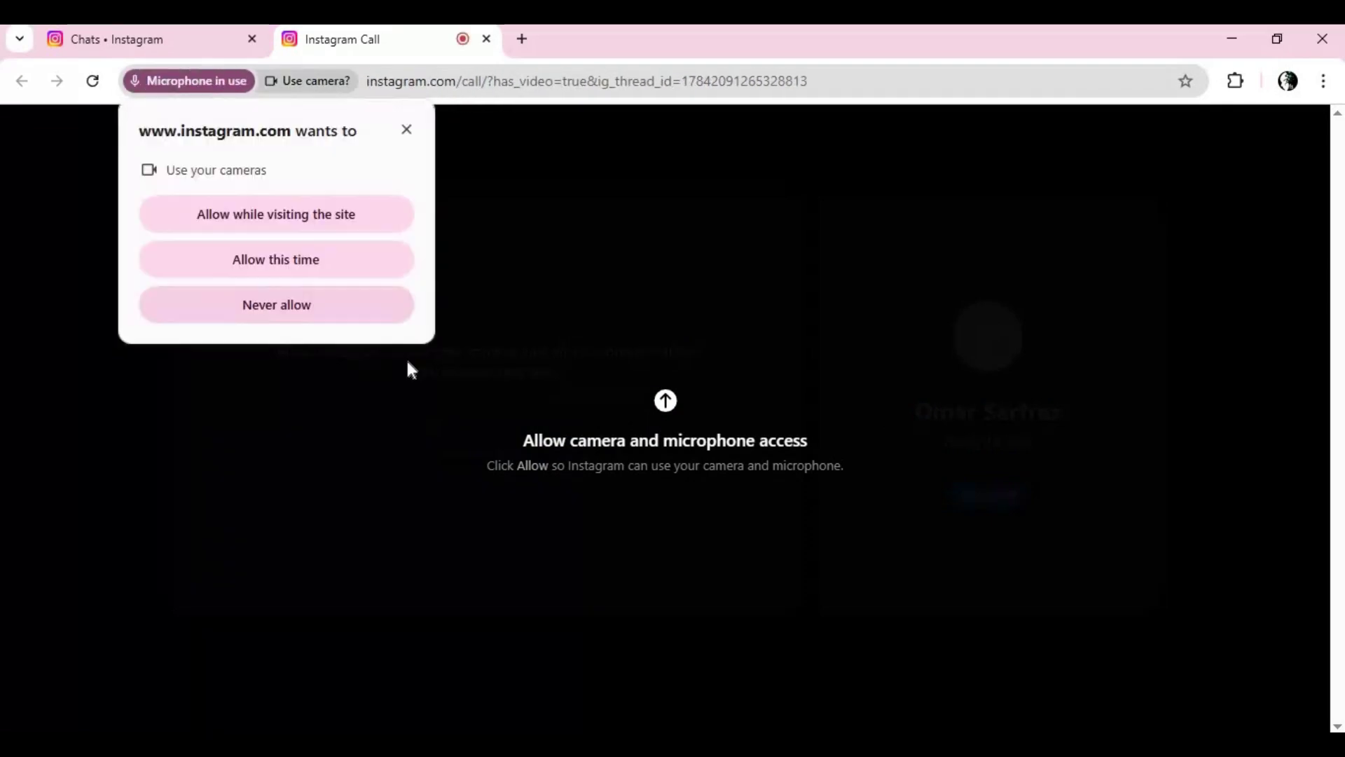
click(303, 259)
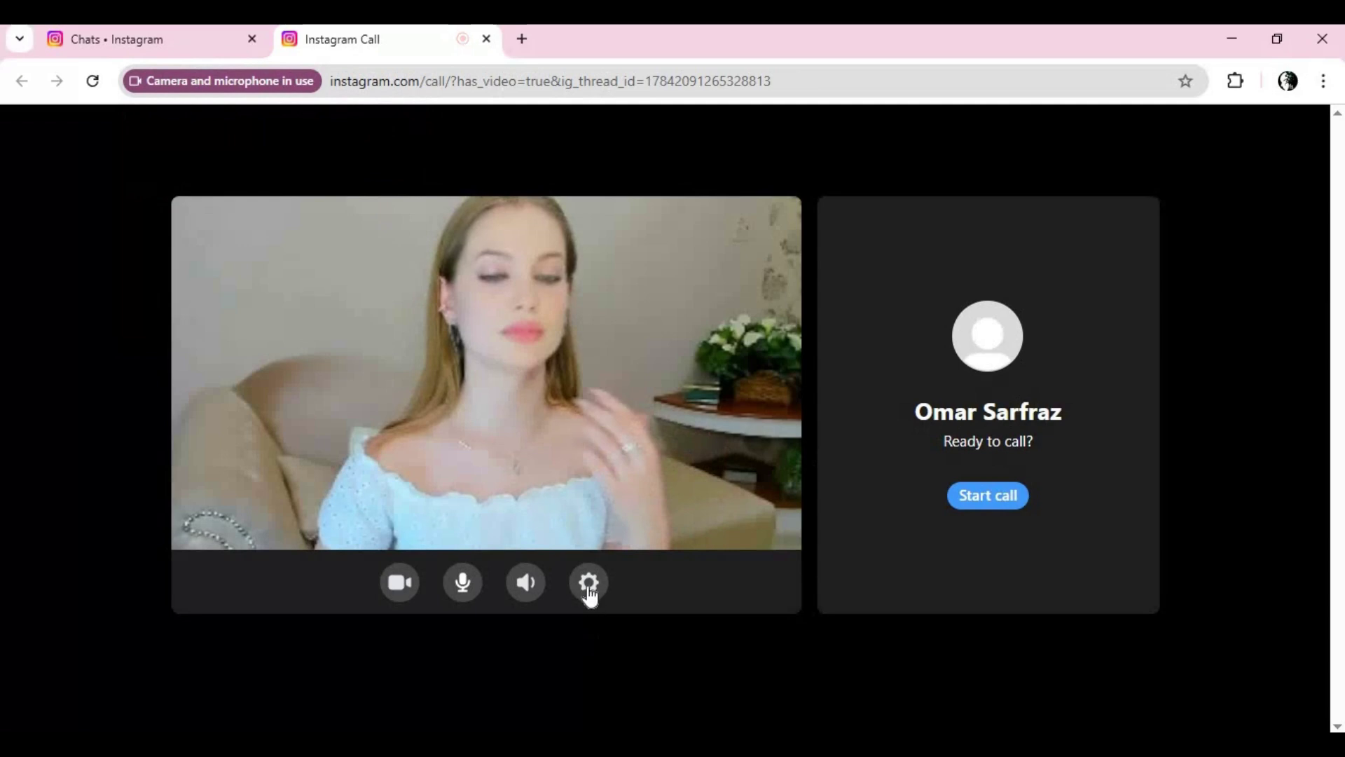
Select OBS Virtual Camera as the call's camera in the device settings
click(589, 583)
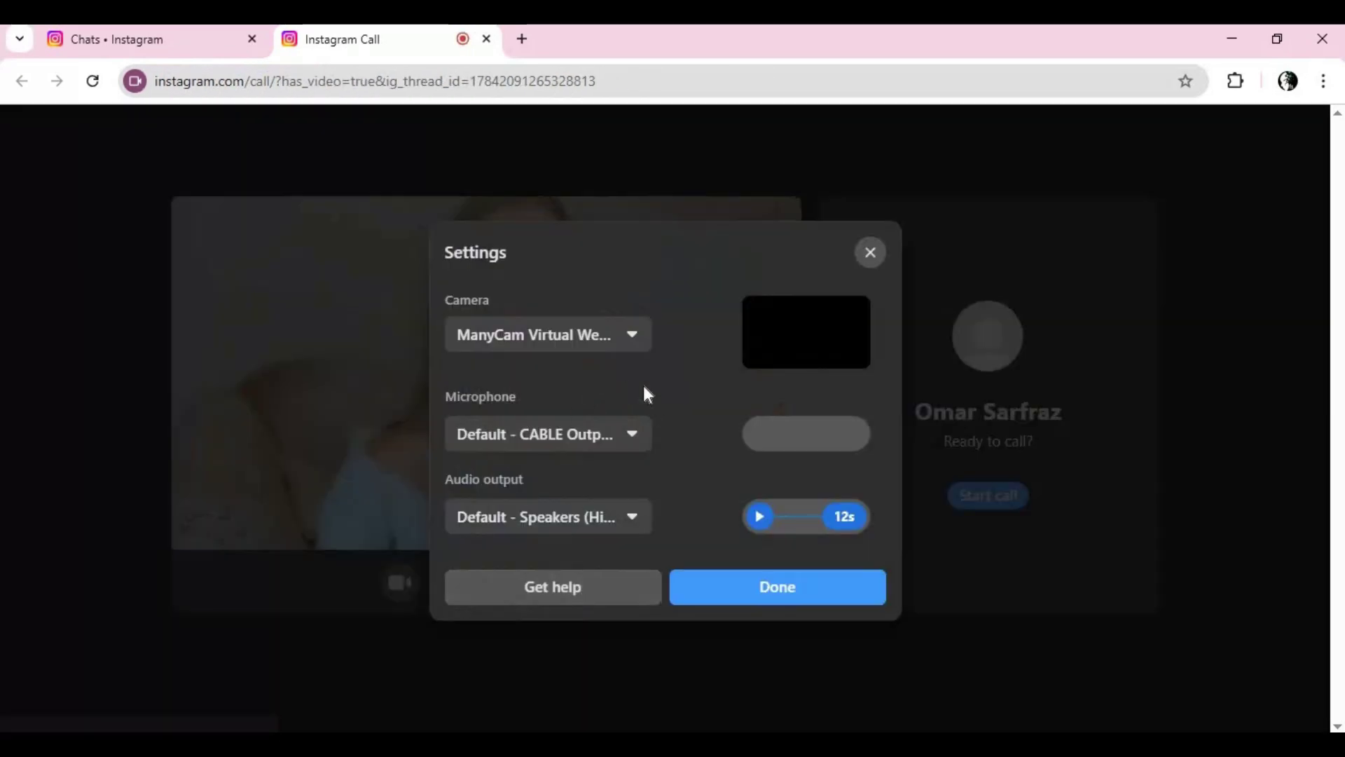
click(639, 342)
click(527, 421)
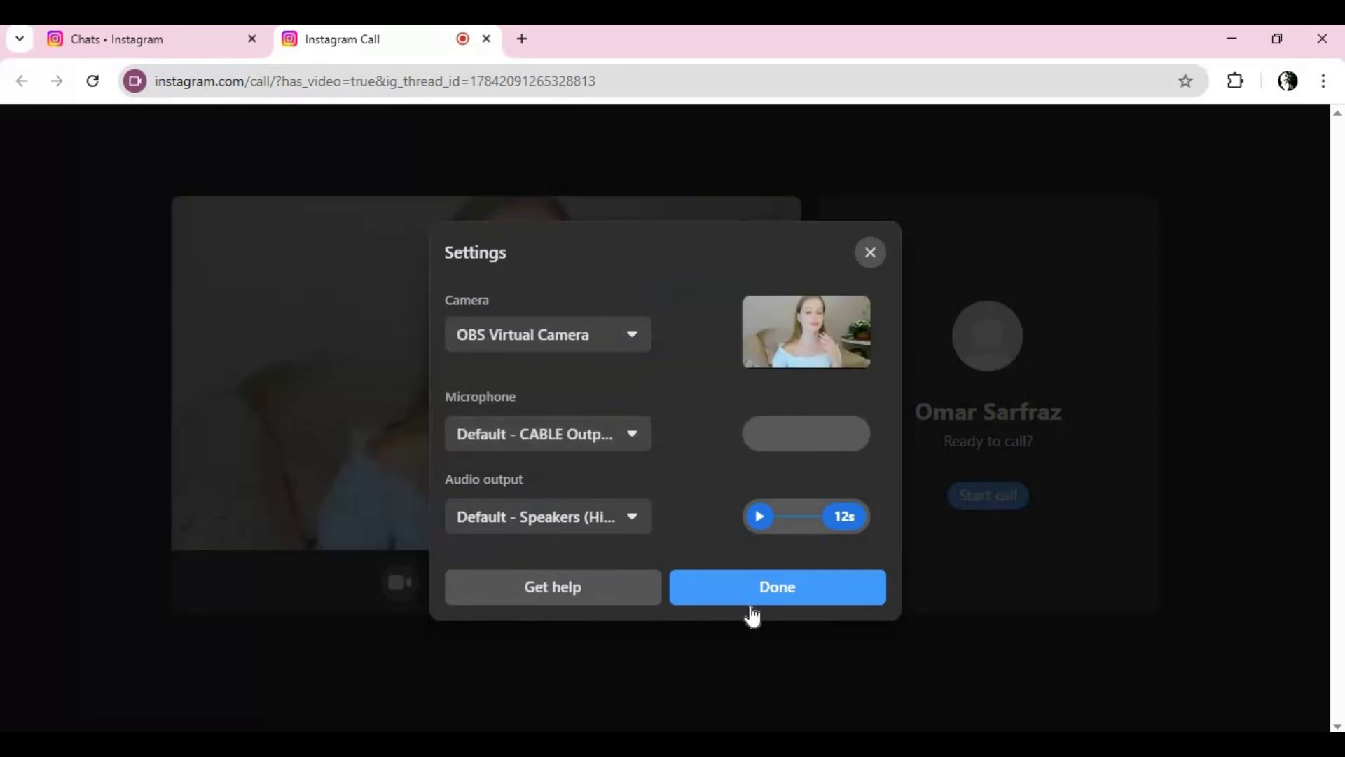
click(793, 588)
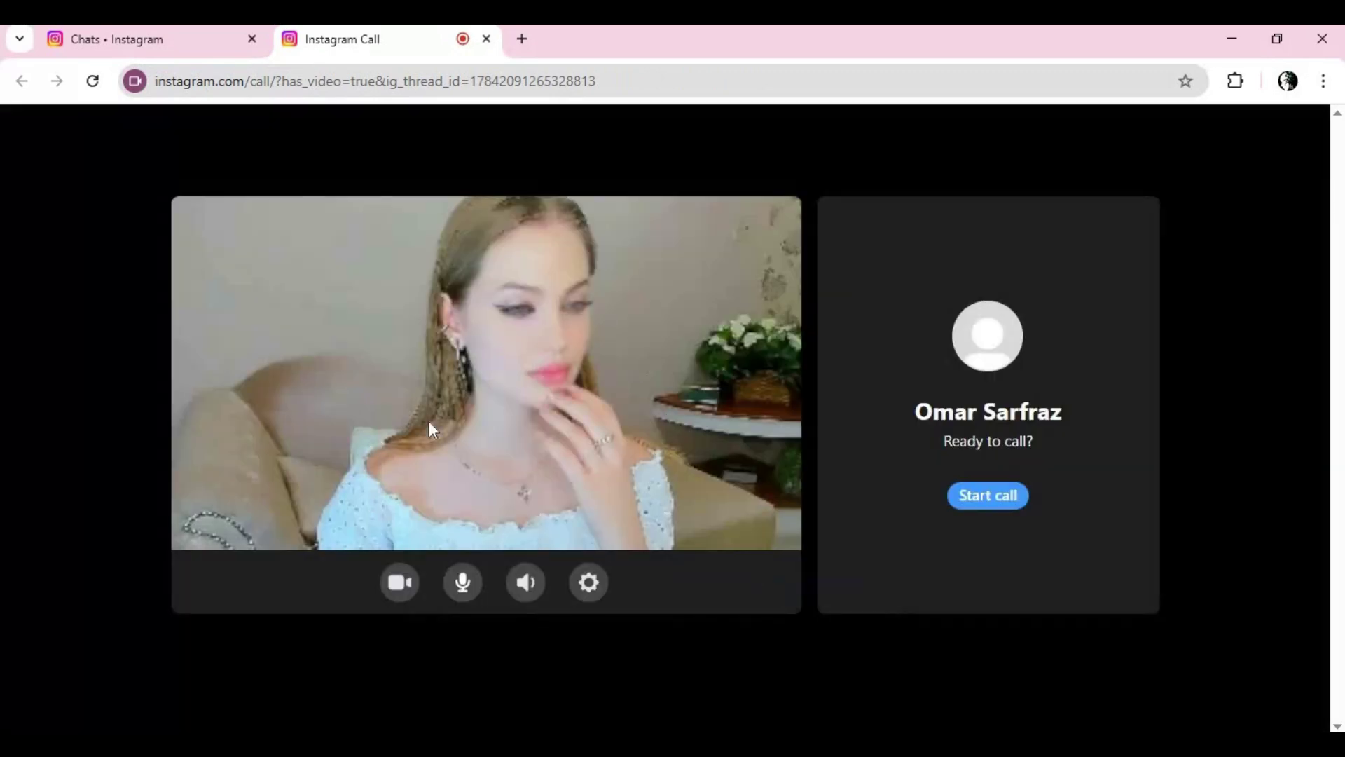